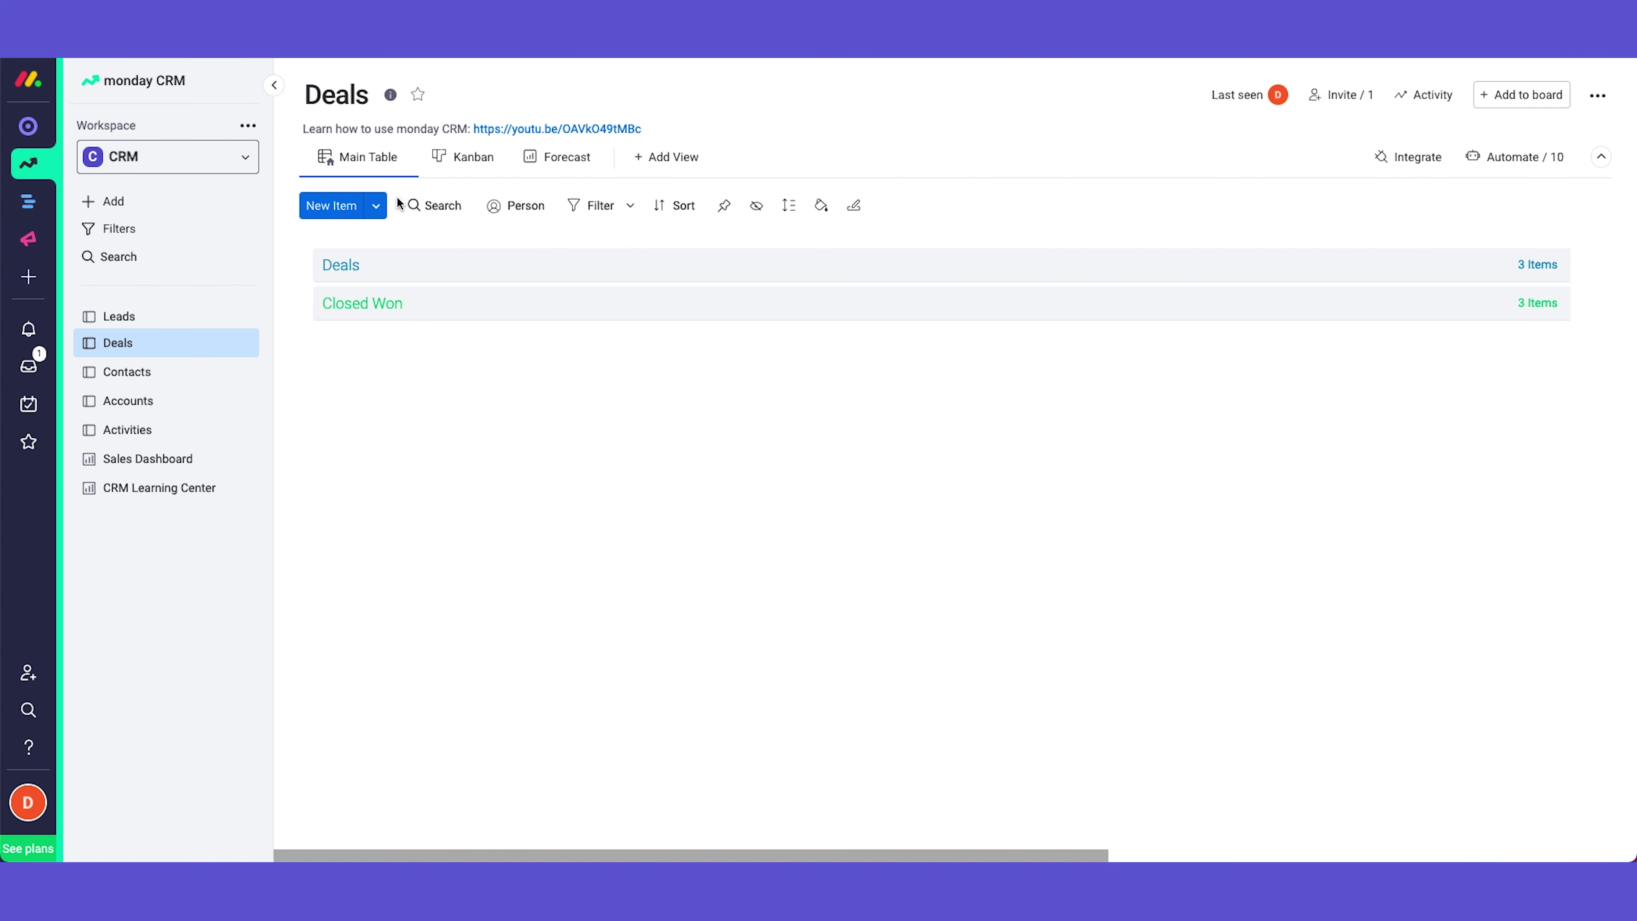
- Expand the Deals and Closed Won groups, then open and dismiss the New Item options
click(369, 275)
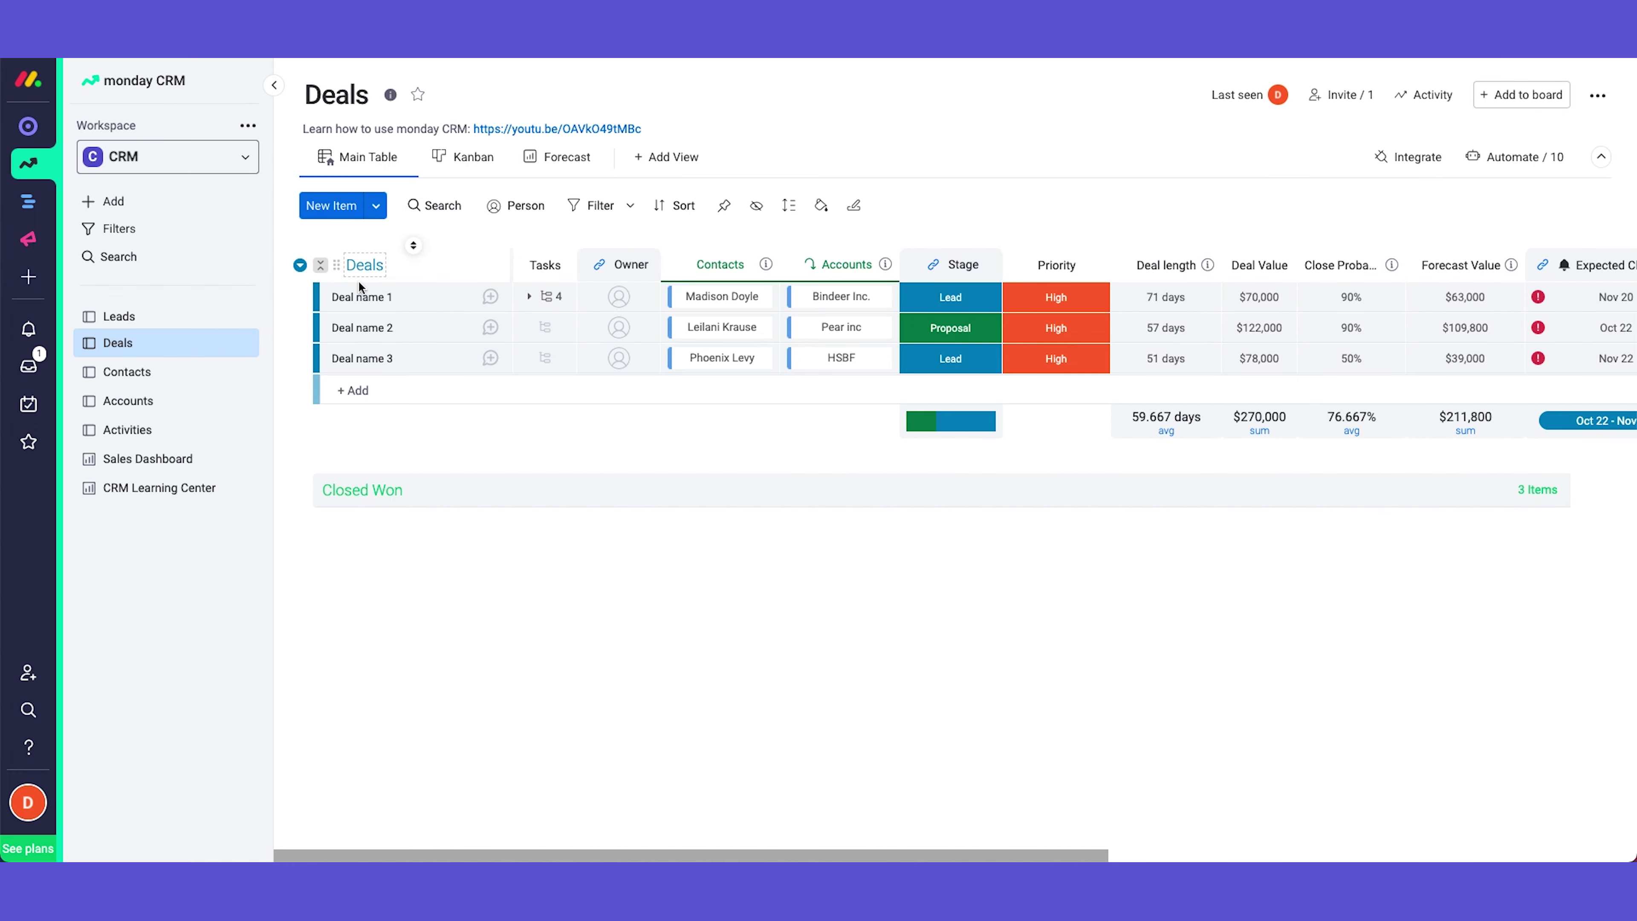
click(377, 502)
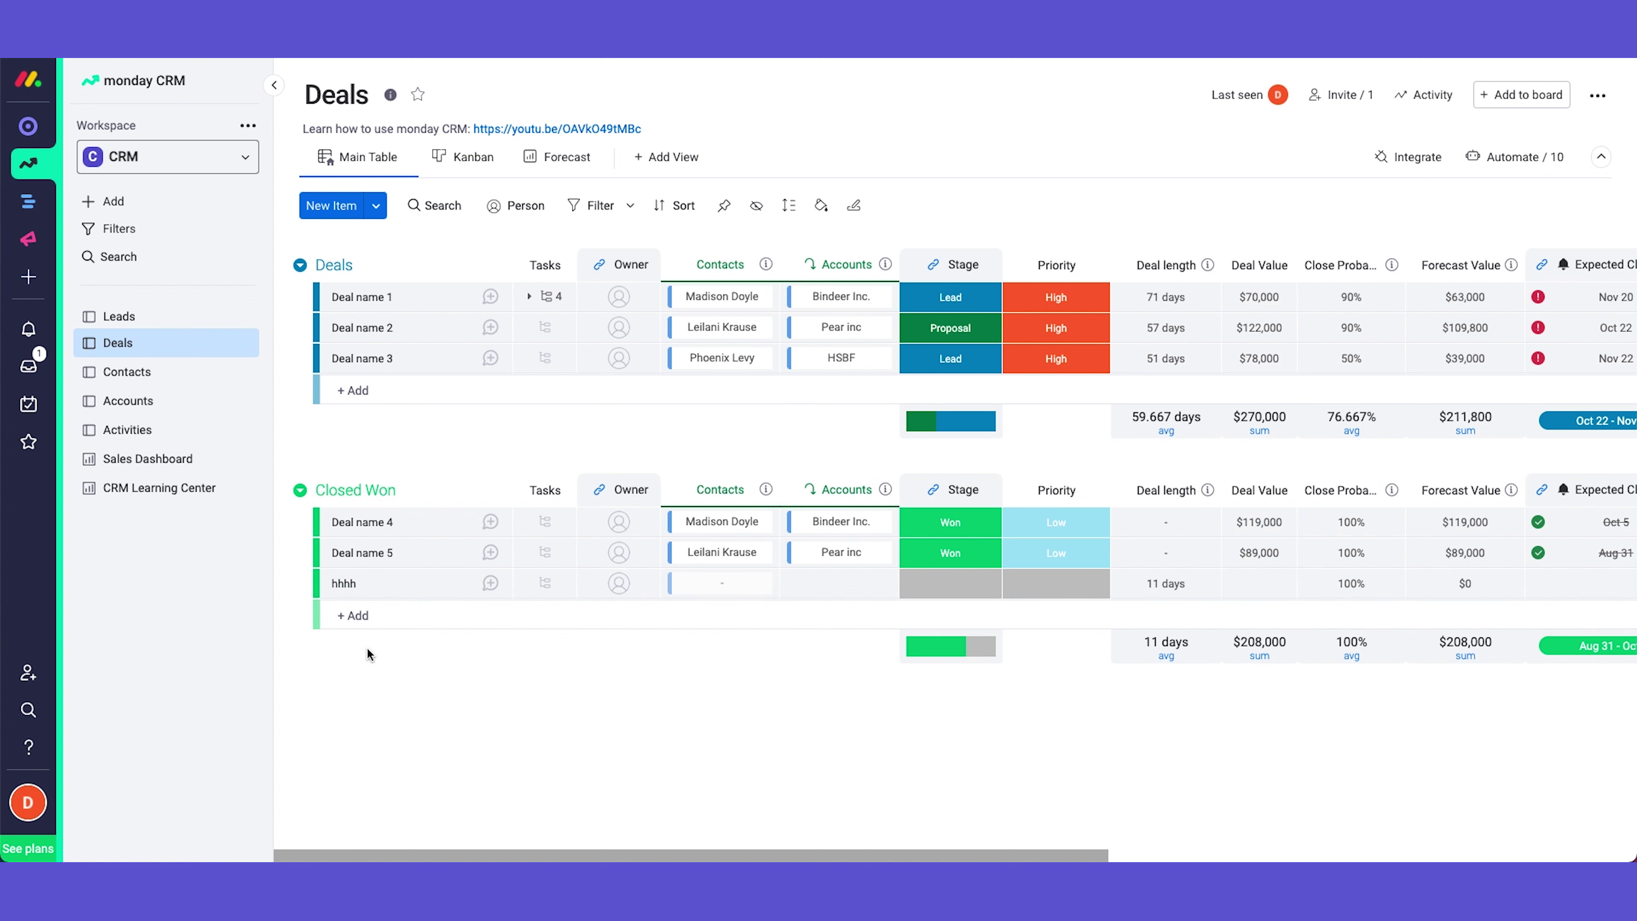
click(375, 205)
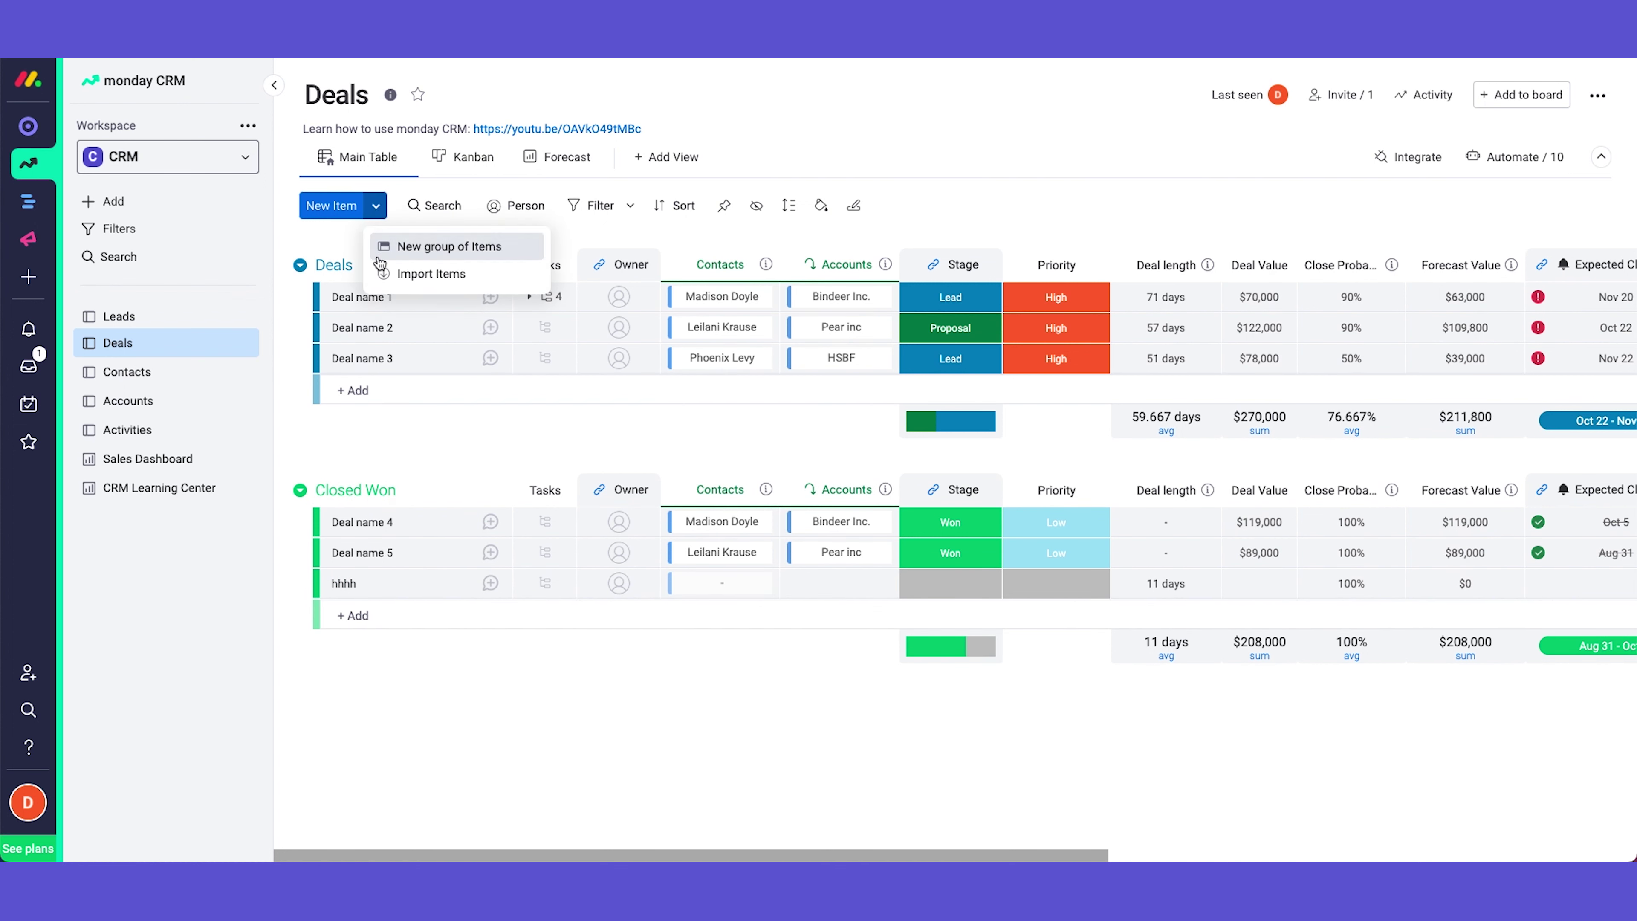
click(316, 242)
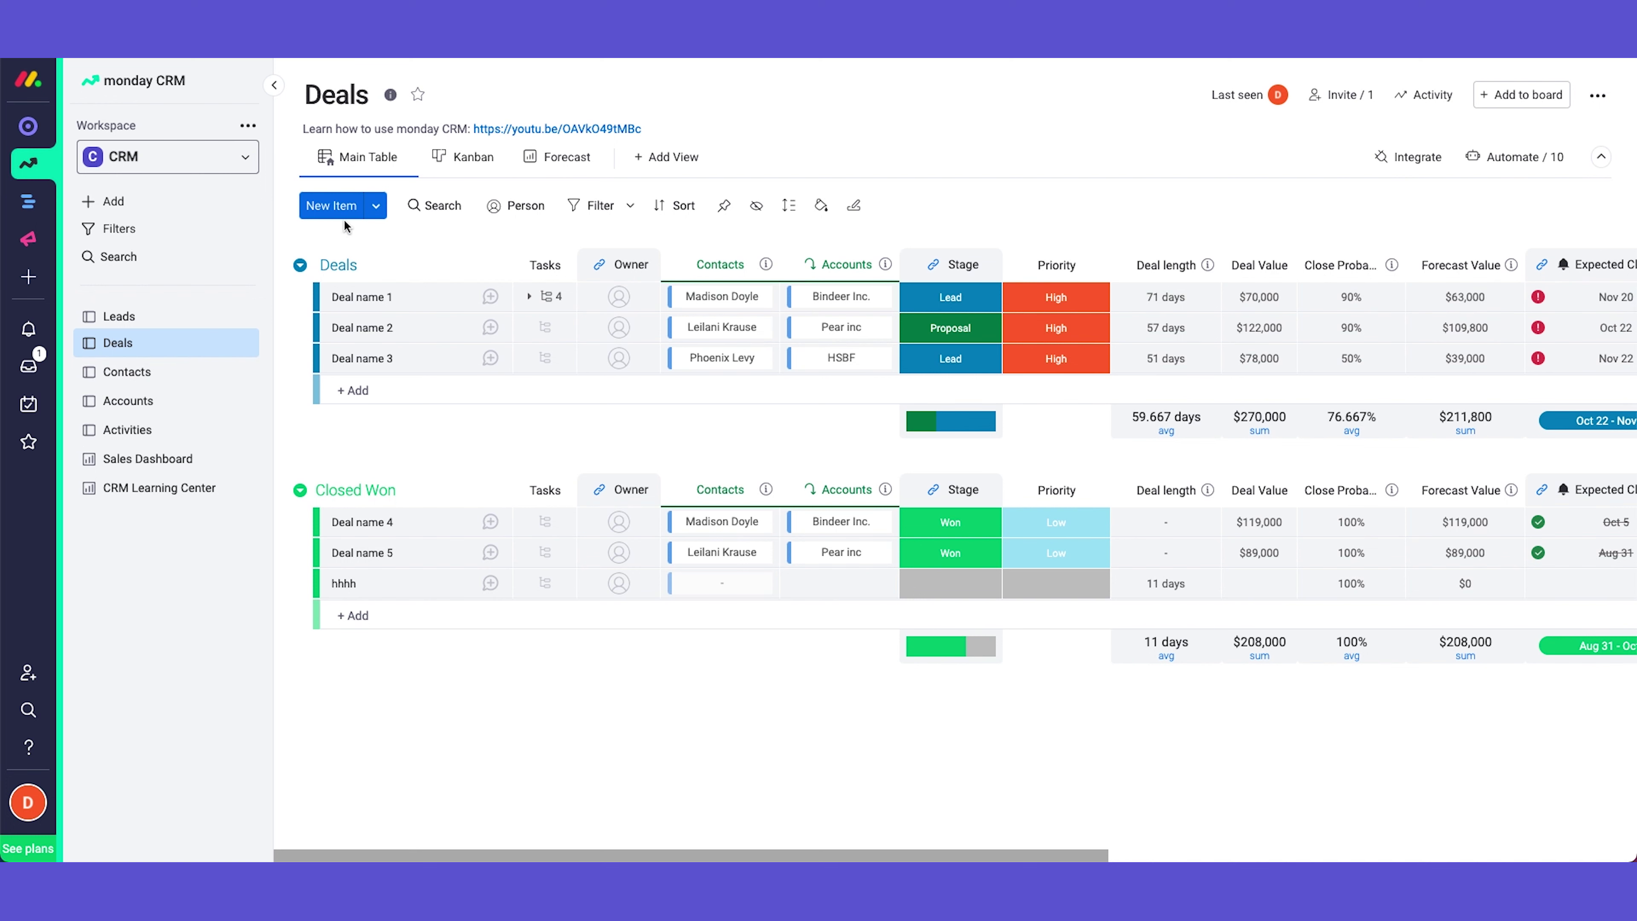
- Add a deal named 'Frog Deal' to the Deals group and start a subitem under it
click(380, 399)
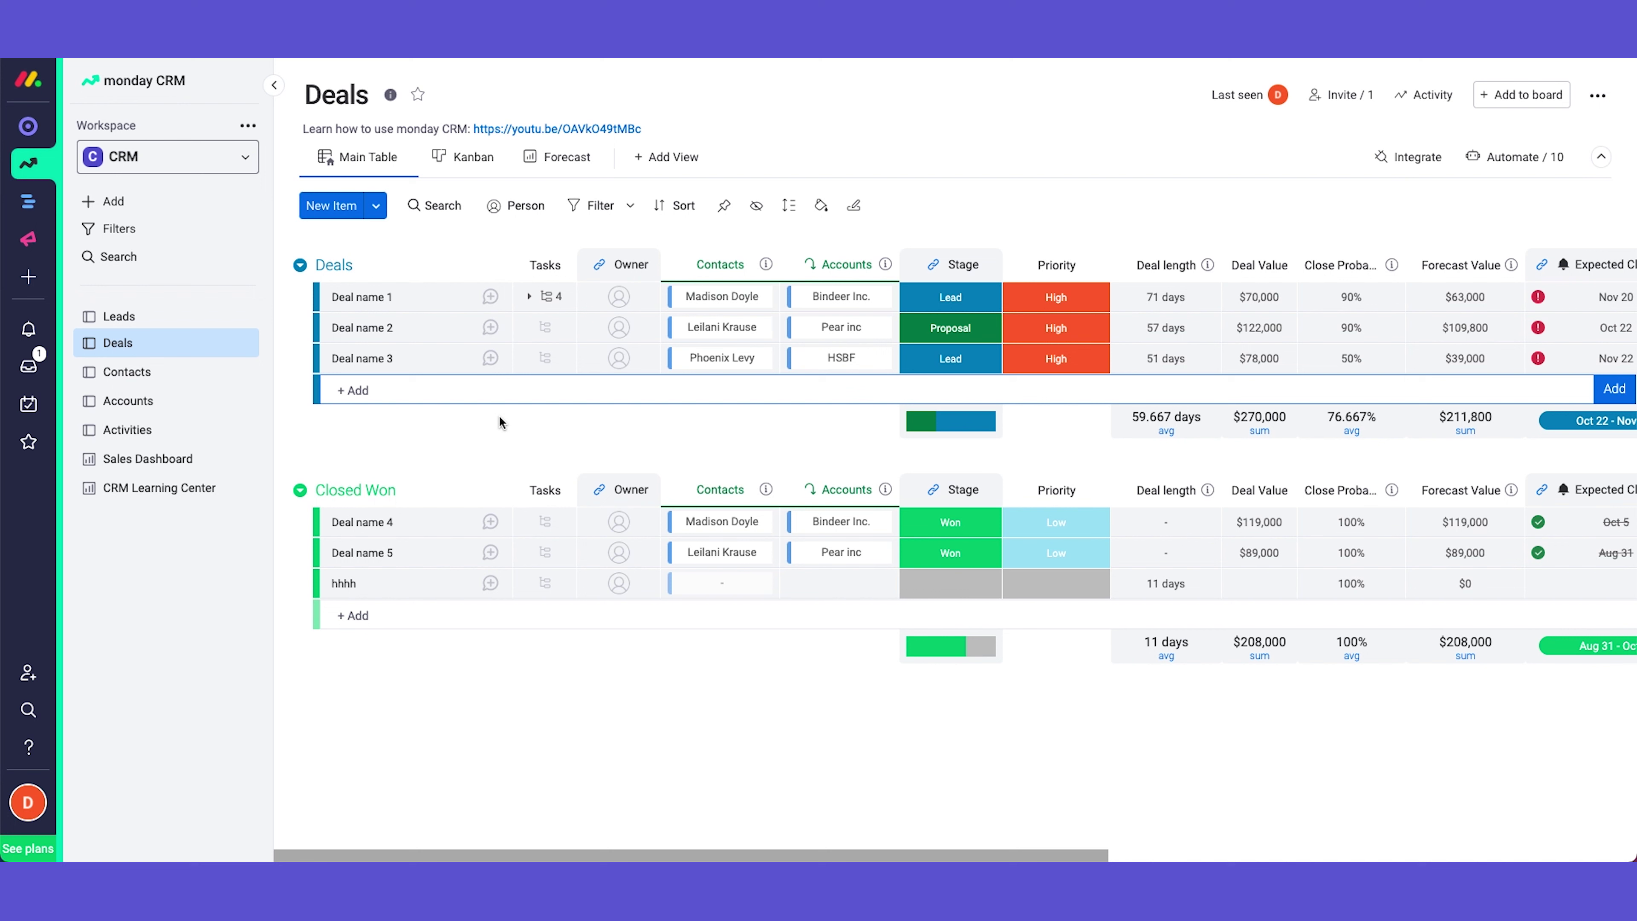
text(Frog Deal)
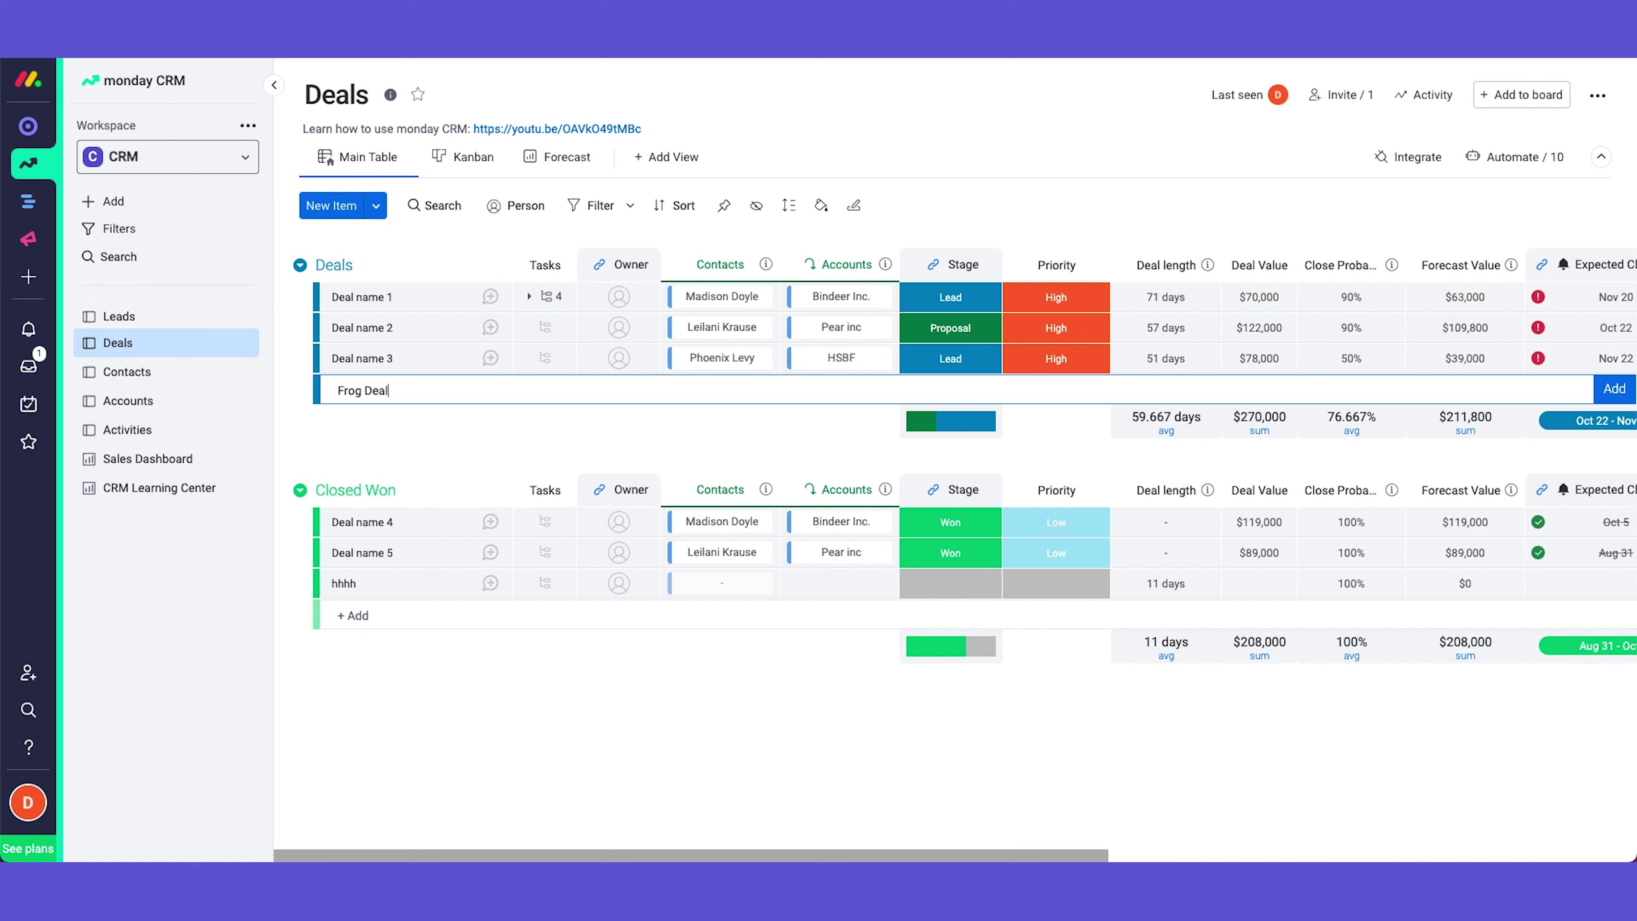
key(Return)
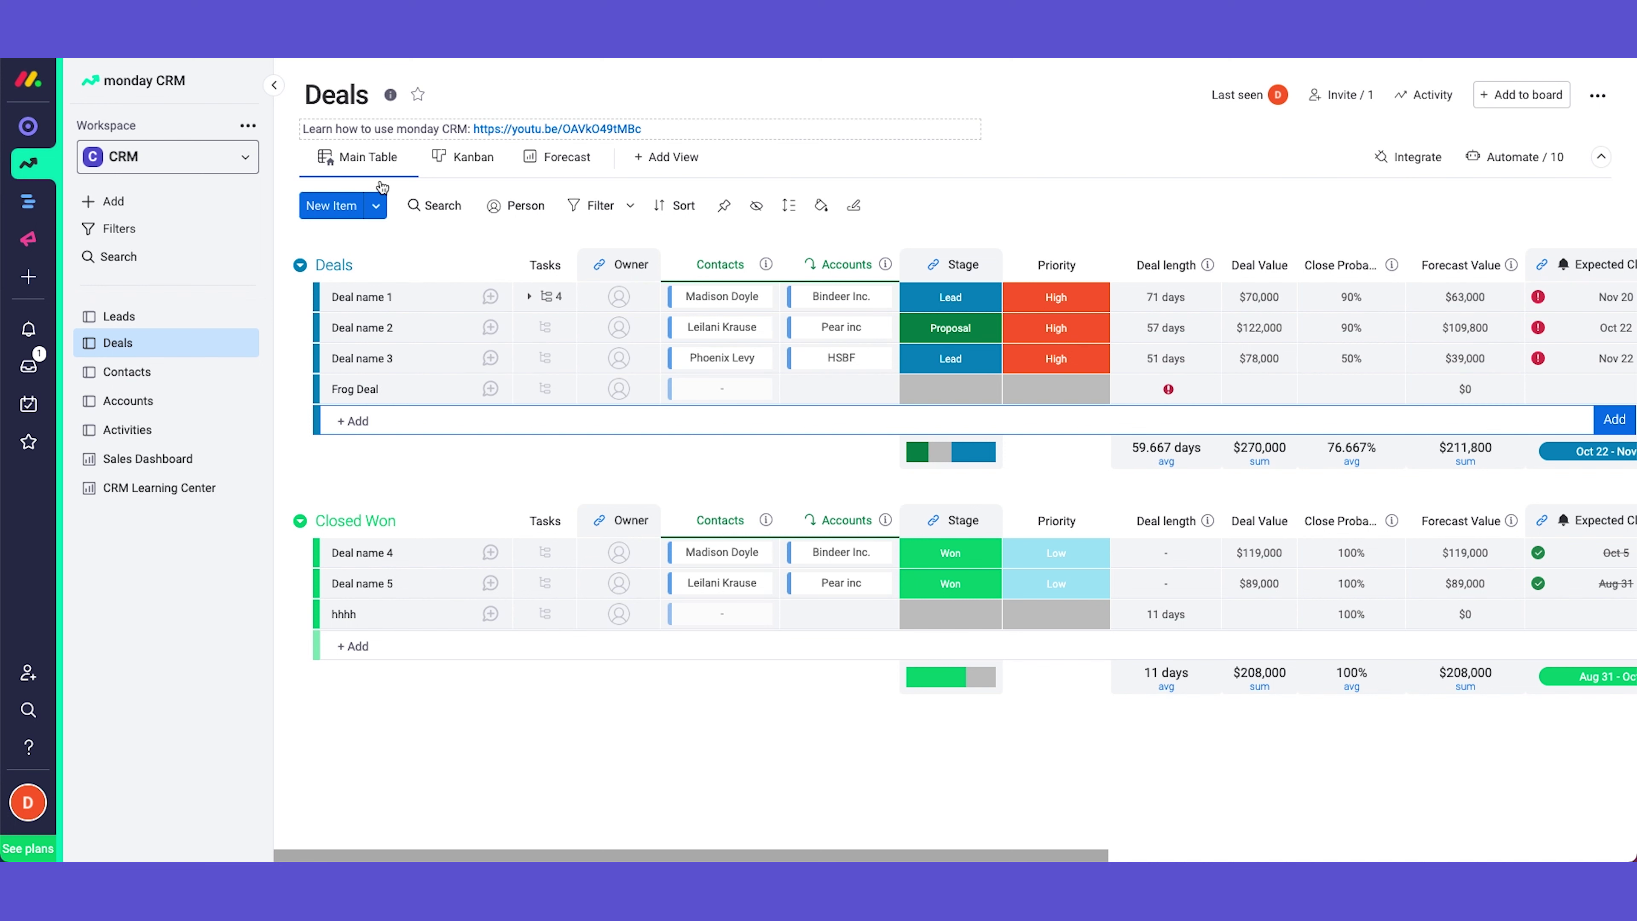
click(547, 392)
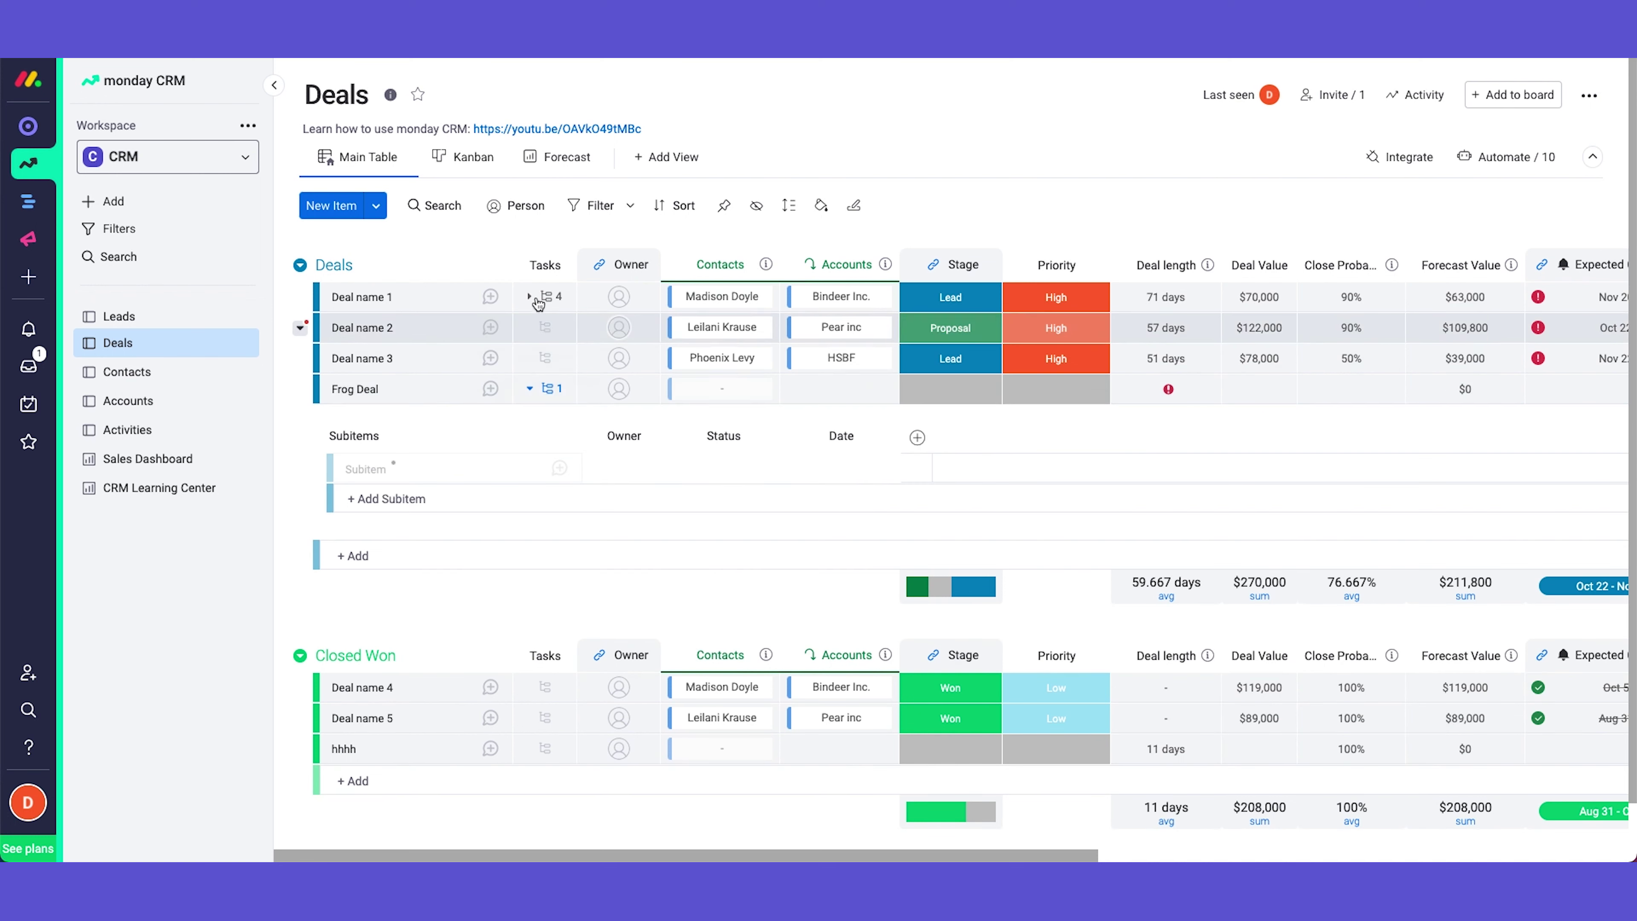
- Confirm Frog Deal's placeholder subitem and collapse then re-expand its subitems table
key(Return)
click(549, 391)
click(544, 276)
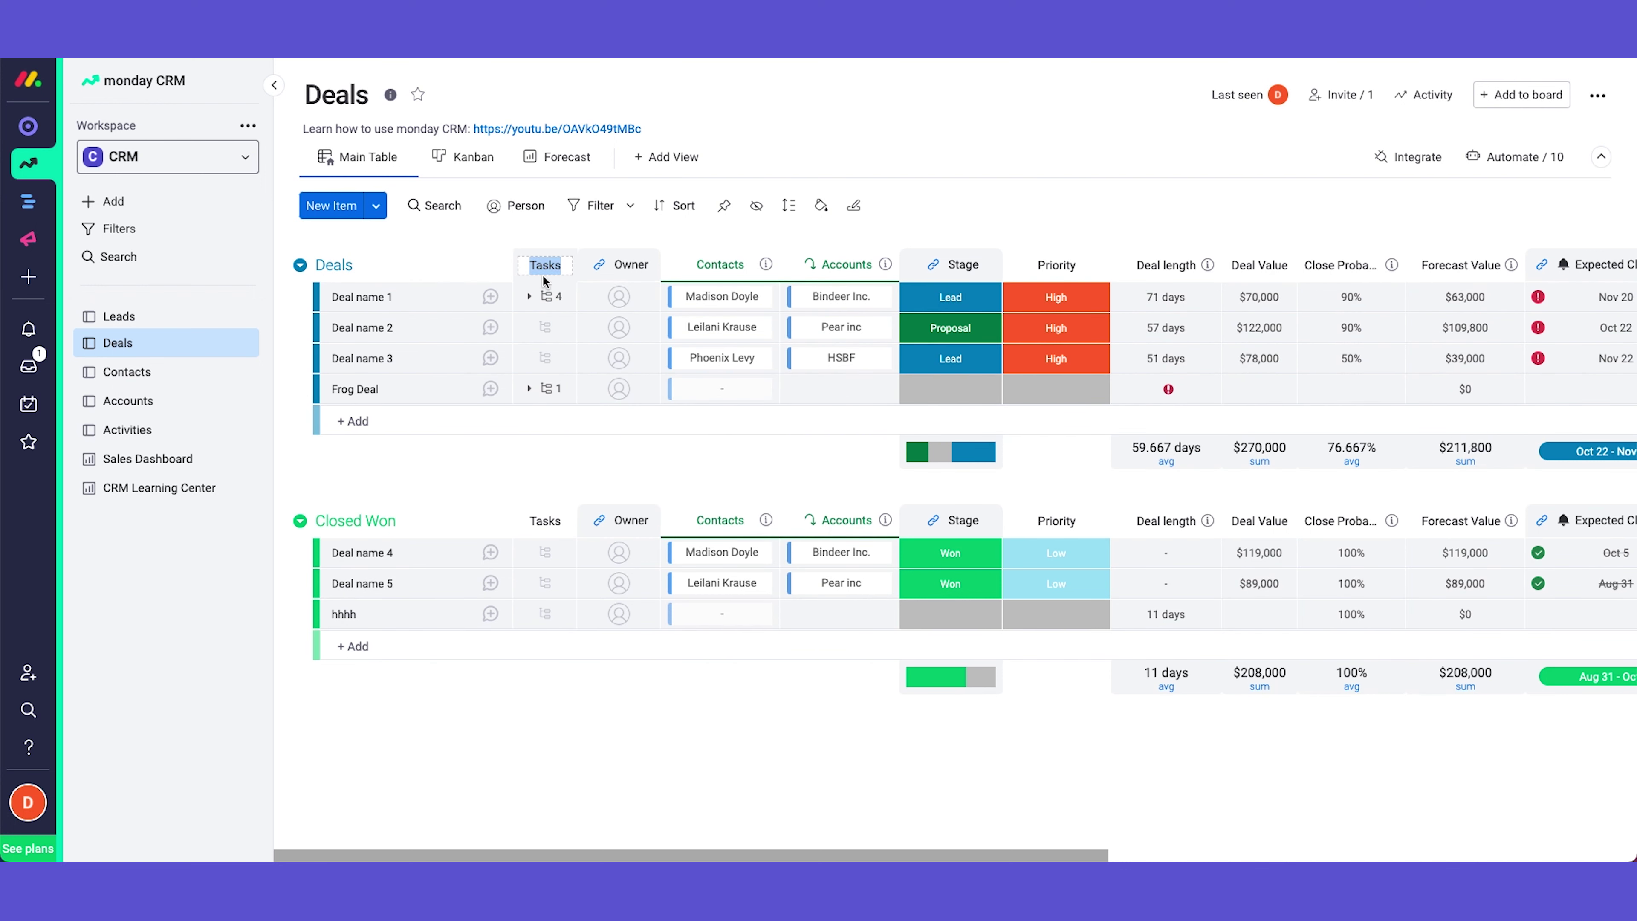
click(548, 389)
- Rename the first subitem to a call task and add a second subitem, 'Send email contract'
click(404, 469)
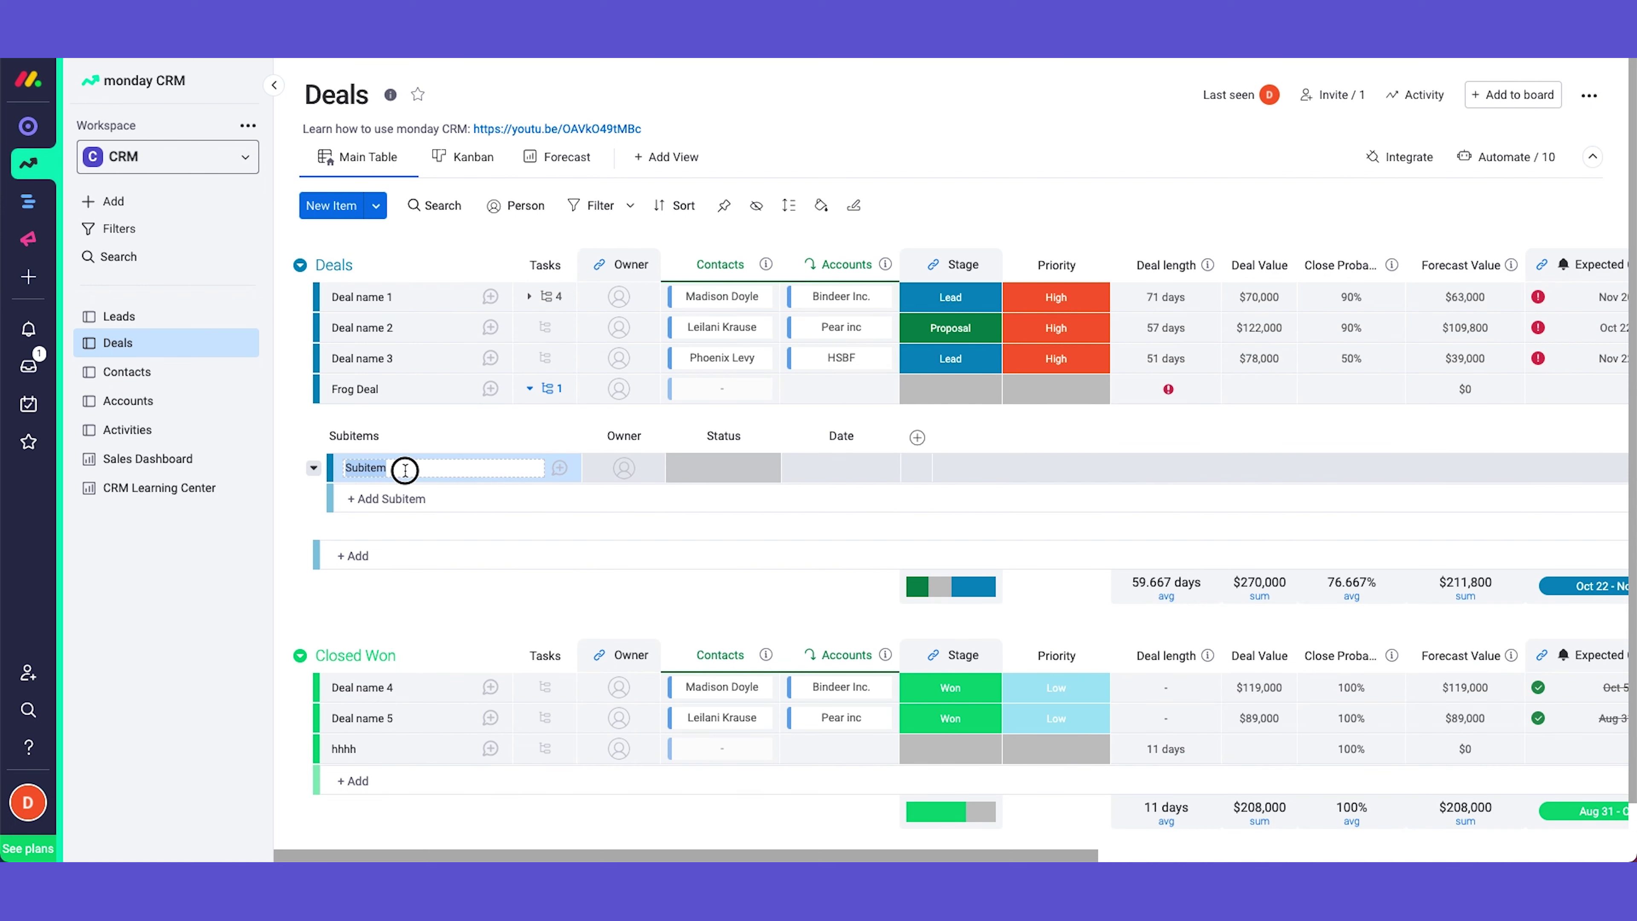
text(Call Dana)
click(413, 497)
text(Send)
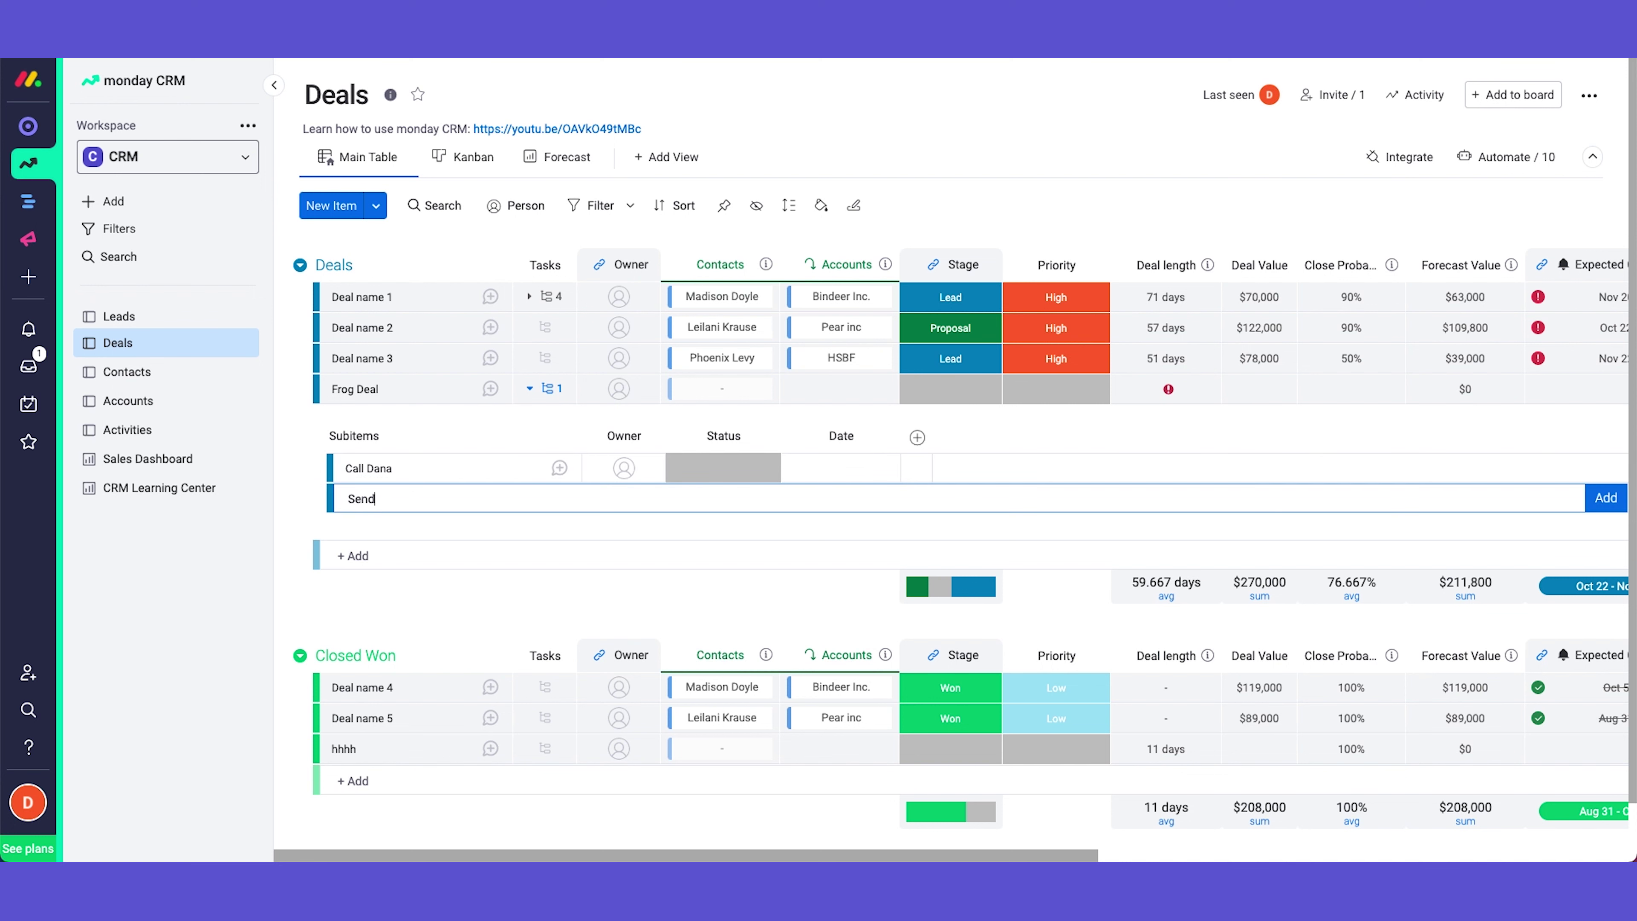
text( email contract)
key(Return)
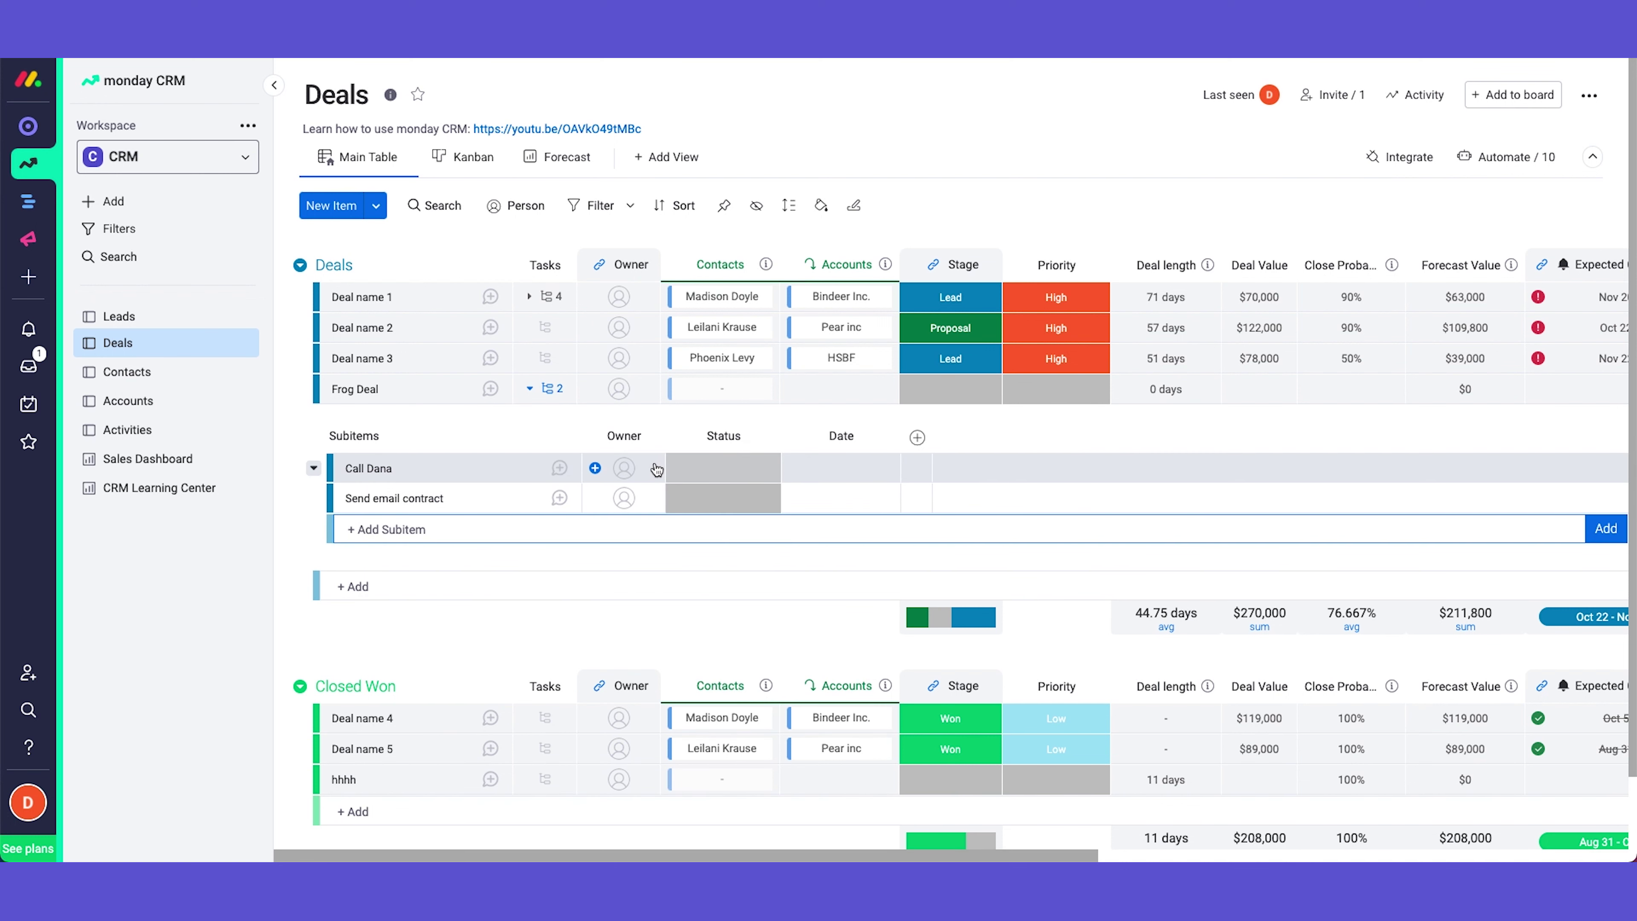
- Collapse the subitems and pick a team member from the People list as Frog Deal's owner
click(550, 389)
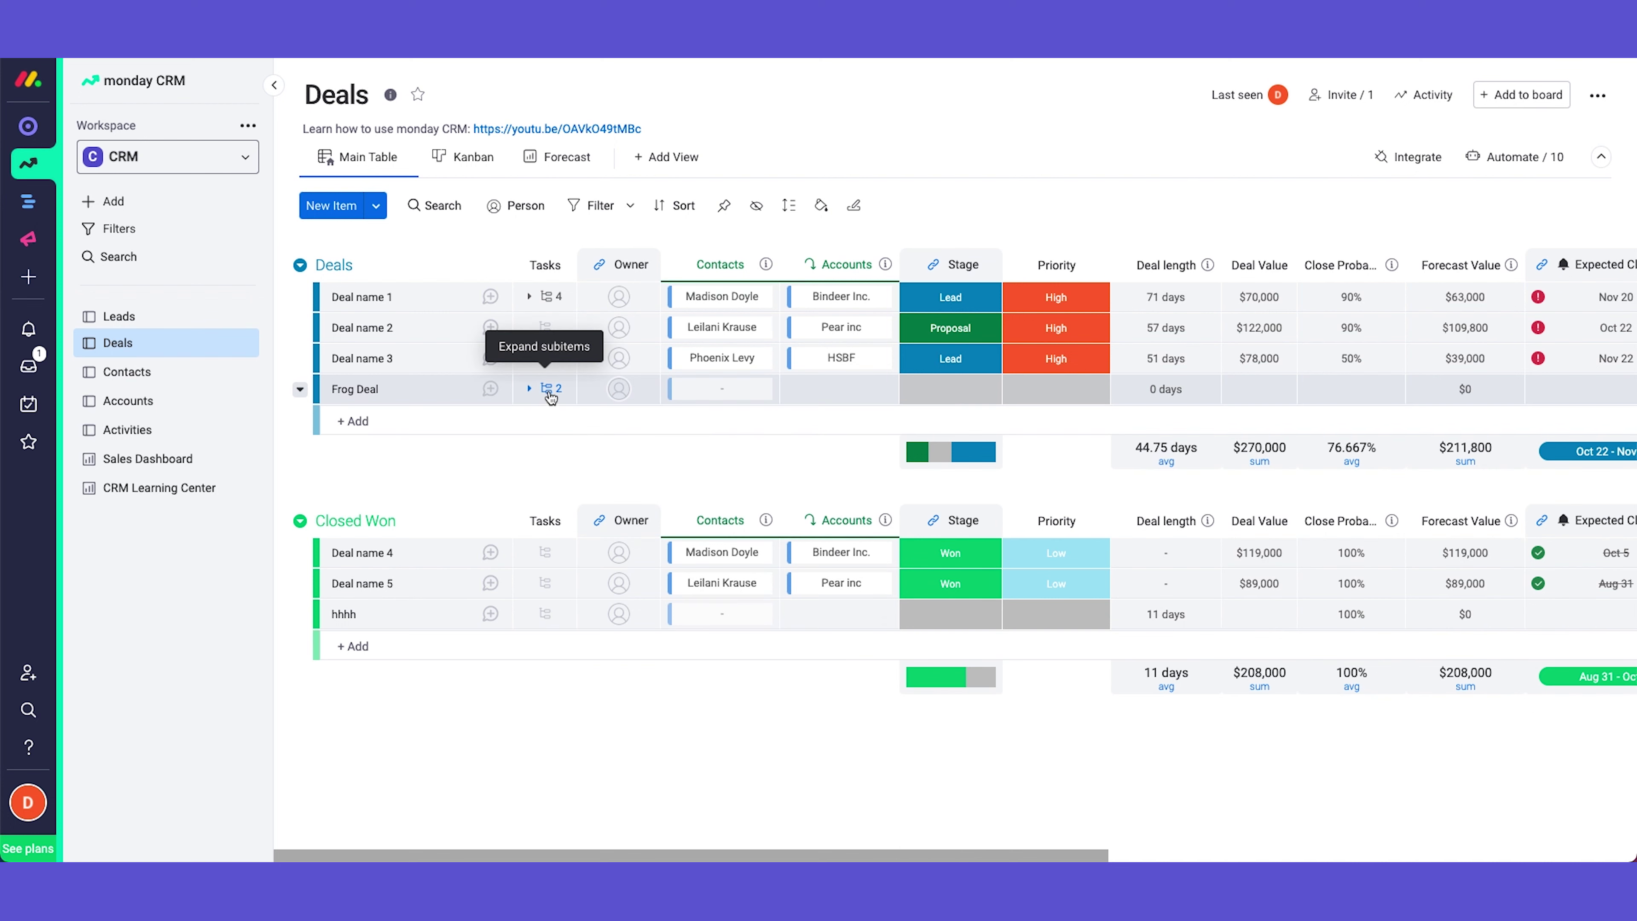
click(613, 400)
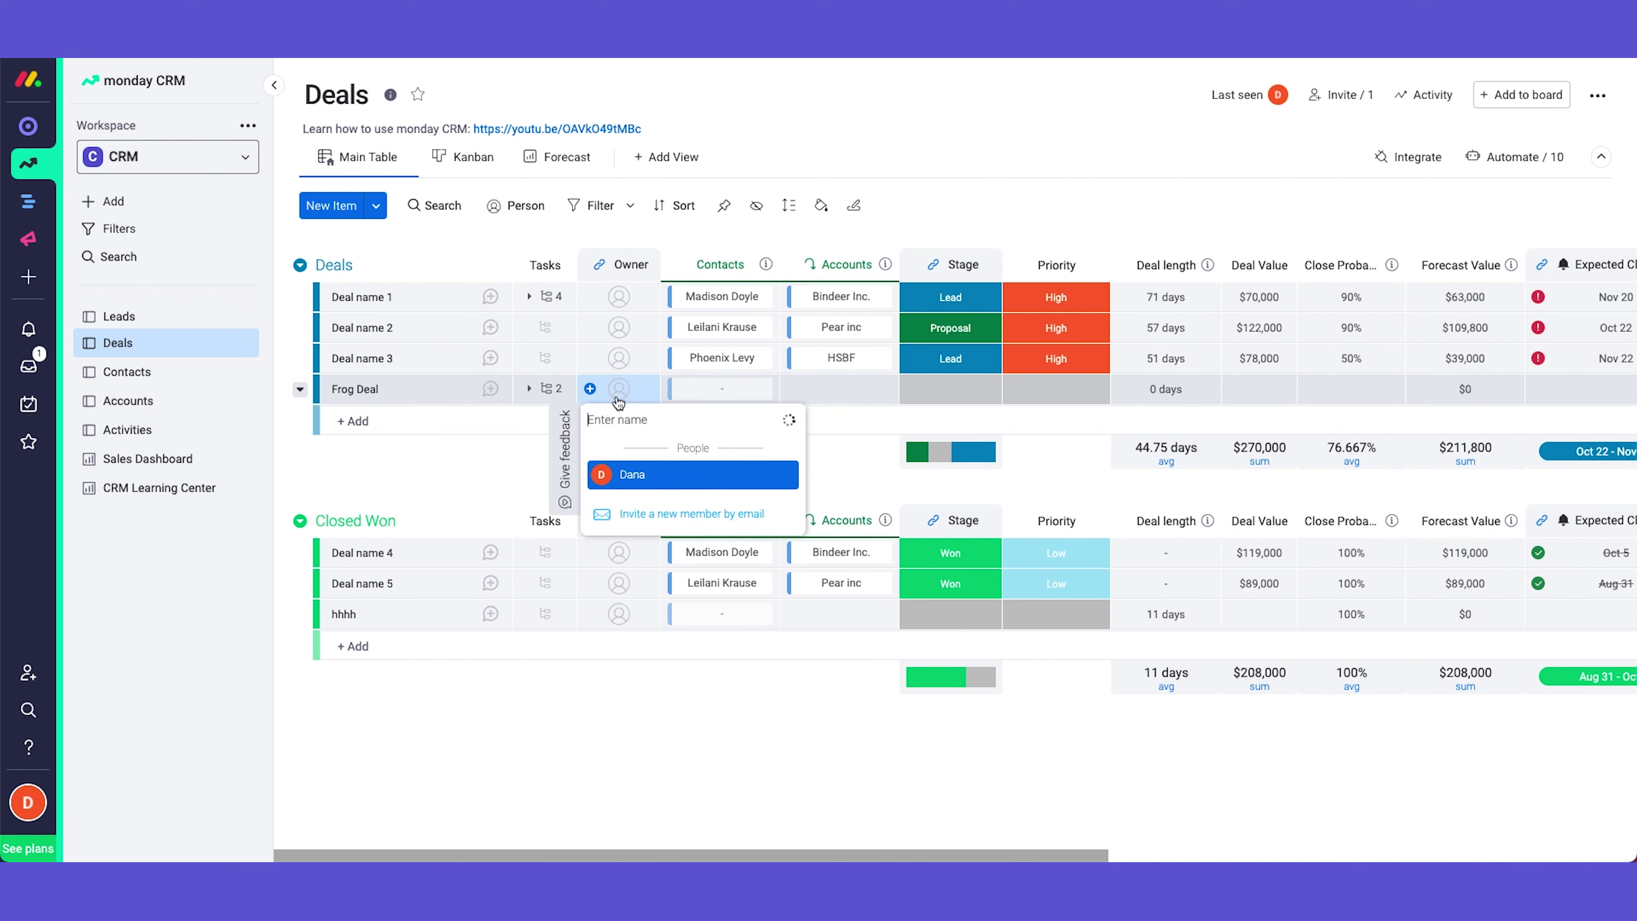
click(635, 471)
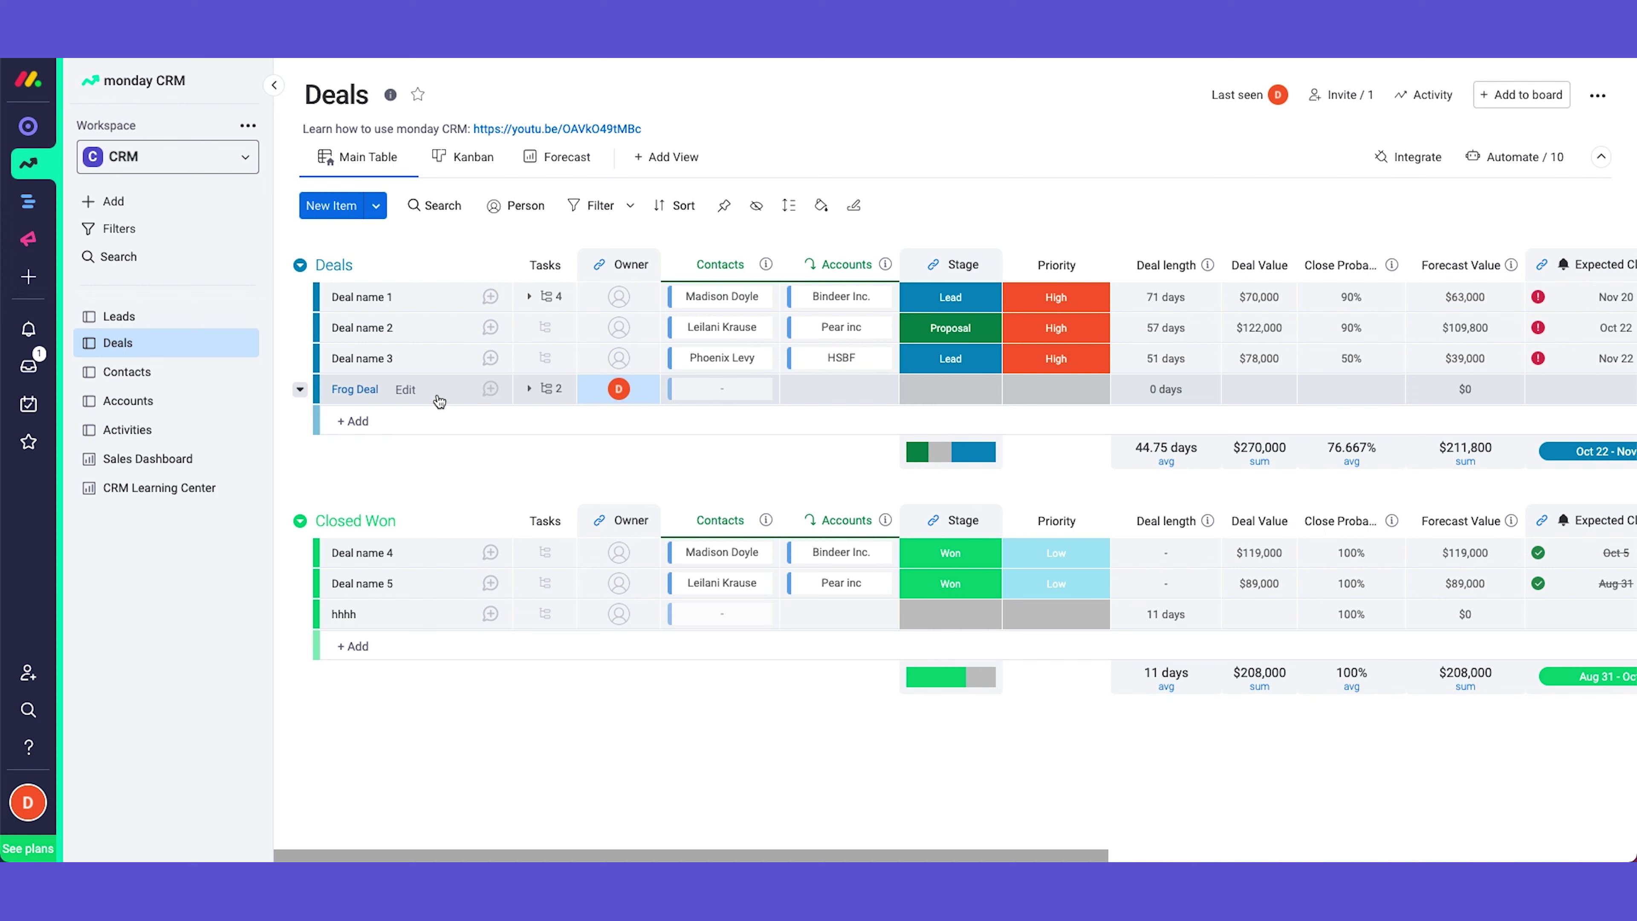
mouse_move(610, 403)
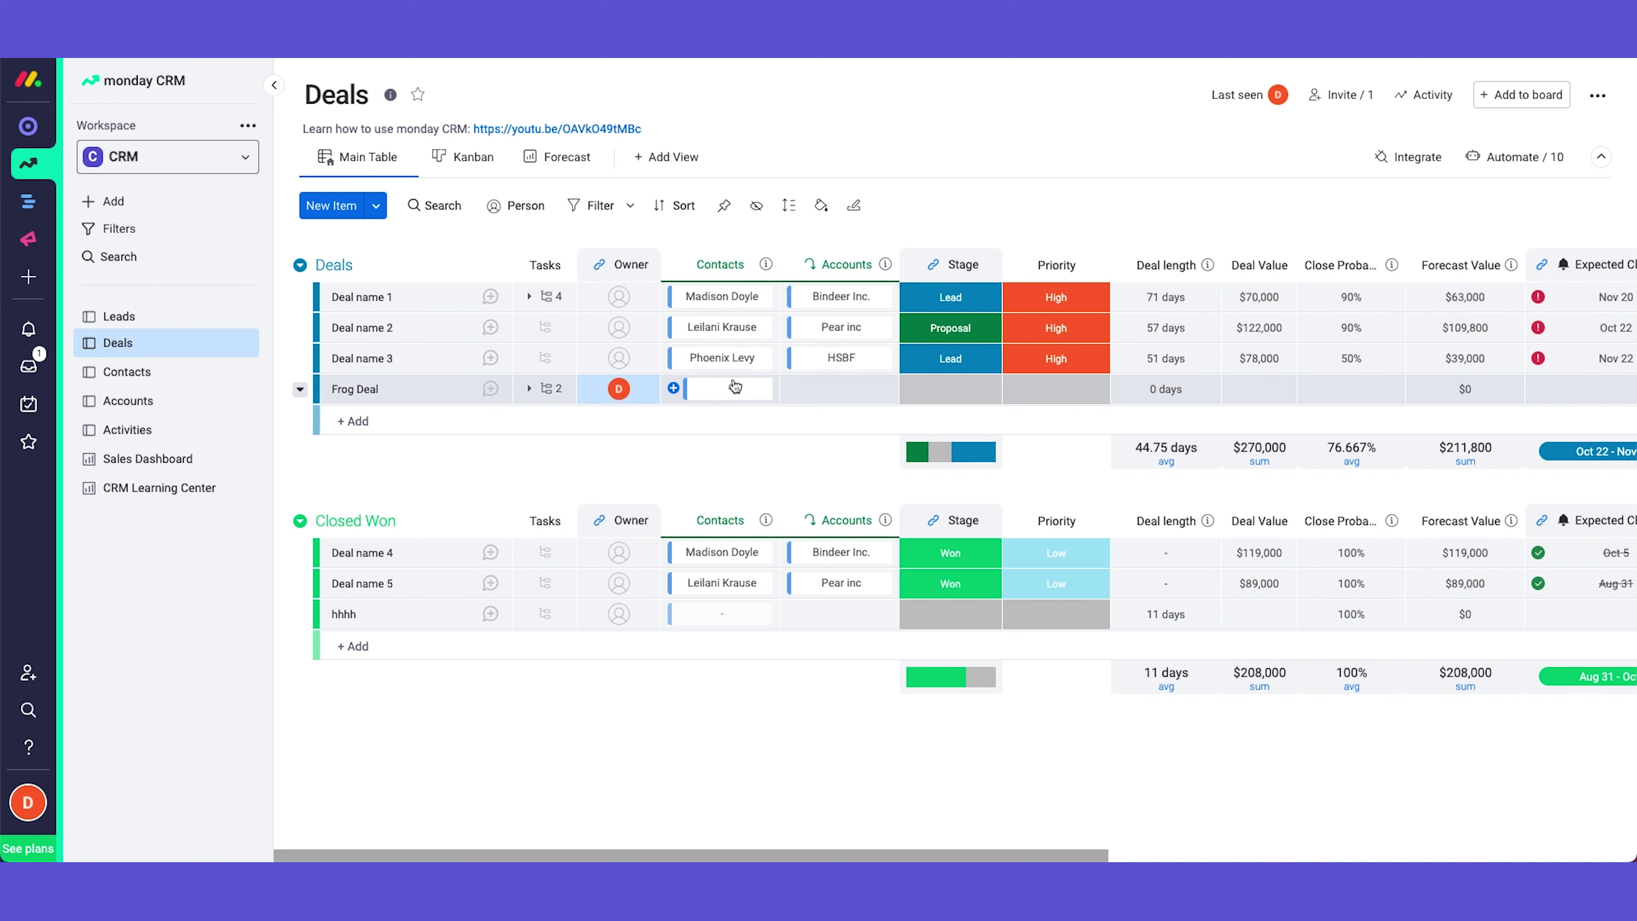
- Open Frog Deal's contact picker, then briefly check the Contacts board and return to Deals
click(720, 392)
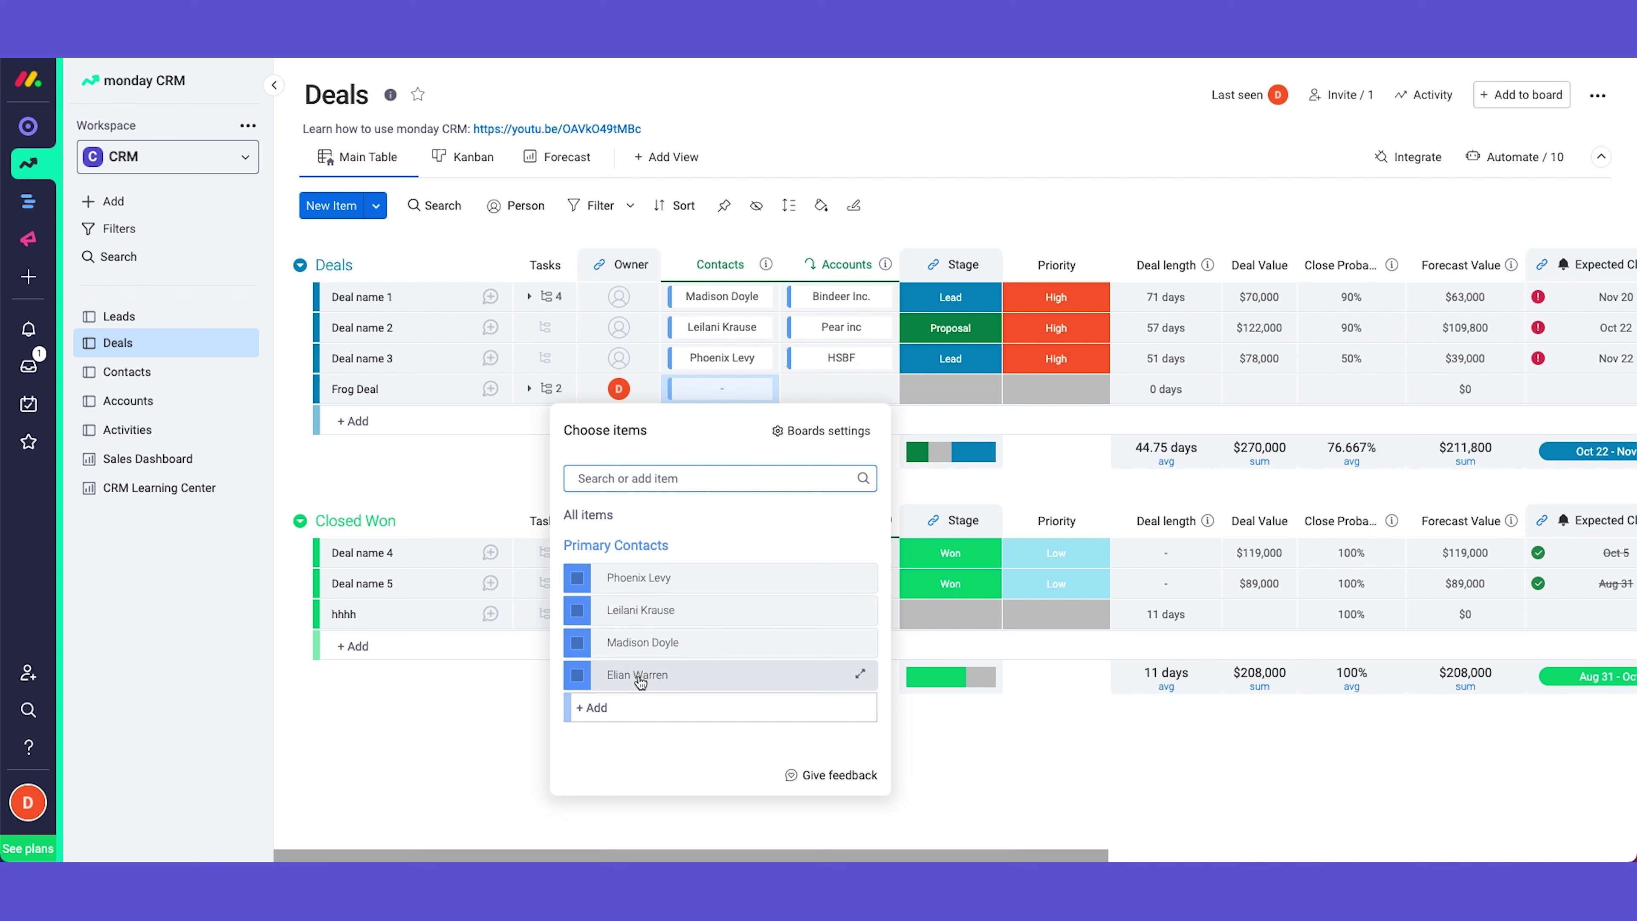
click(506, 496)
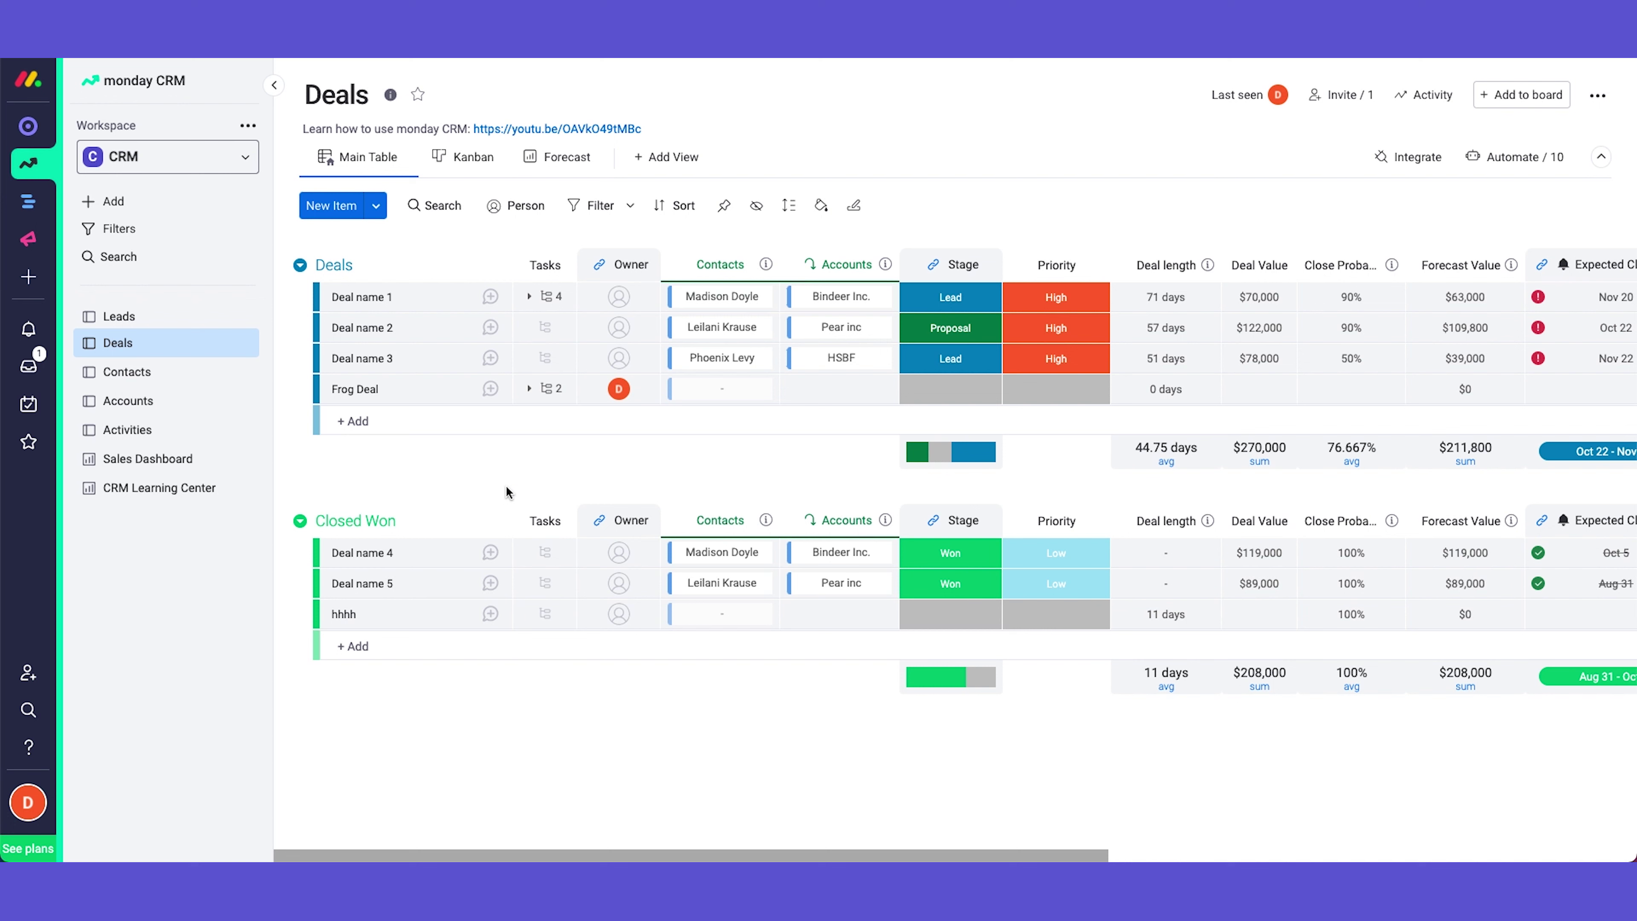
click(175, 375)
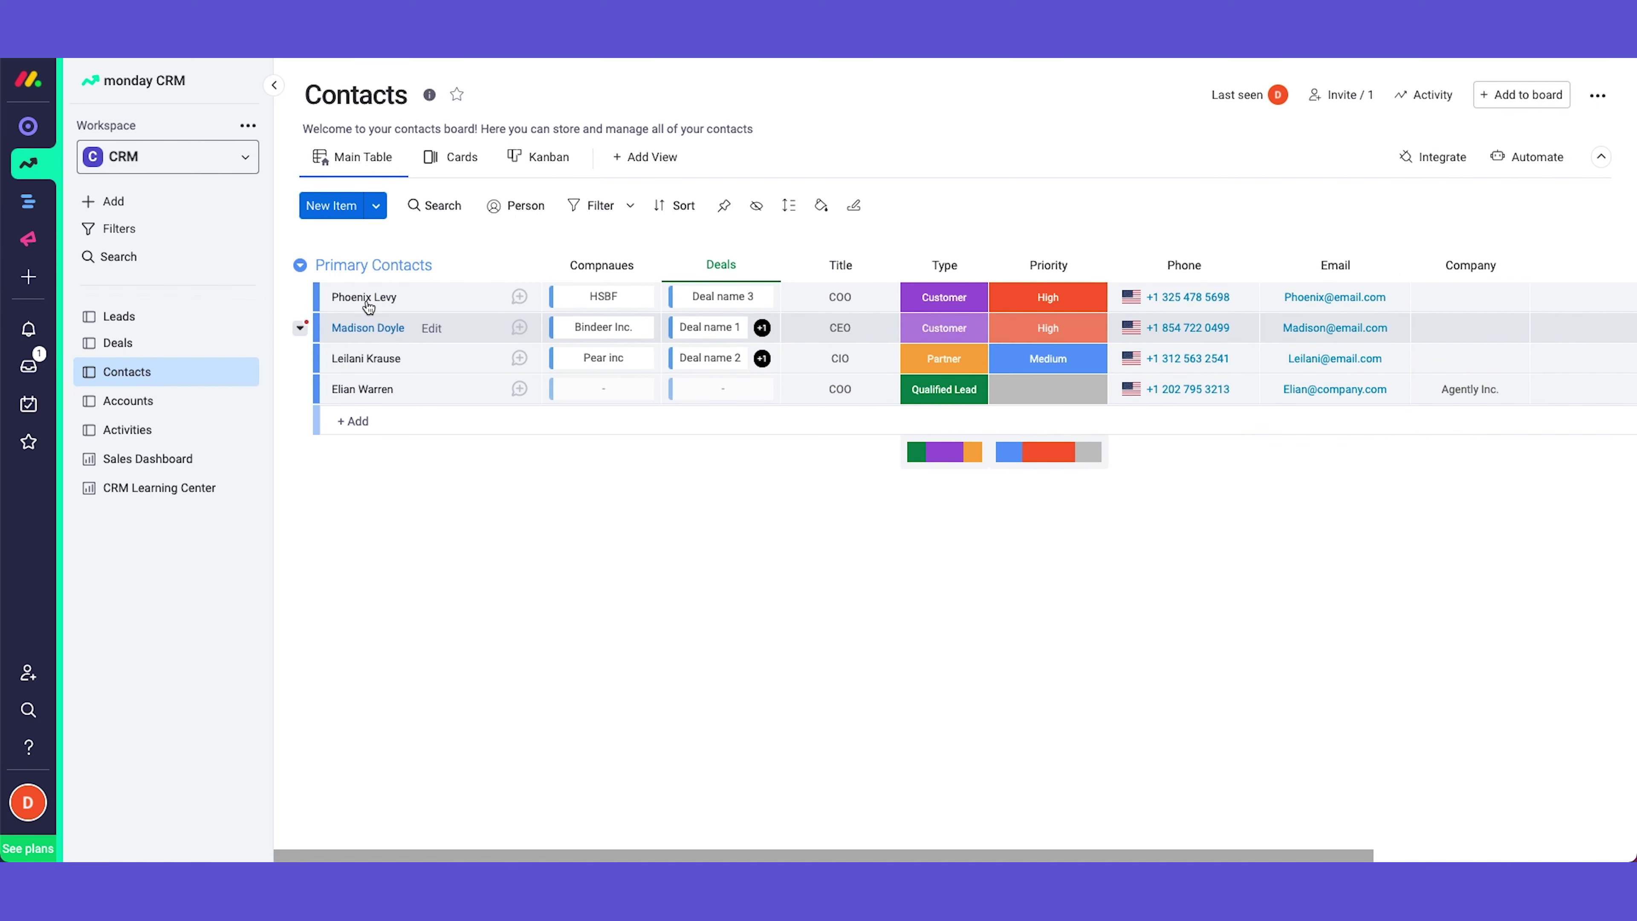
click(119, 342)
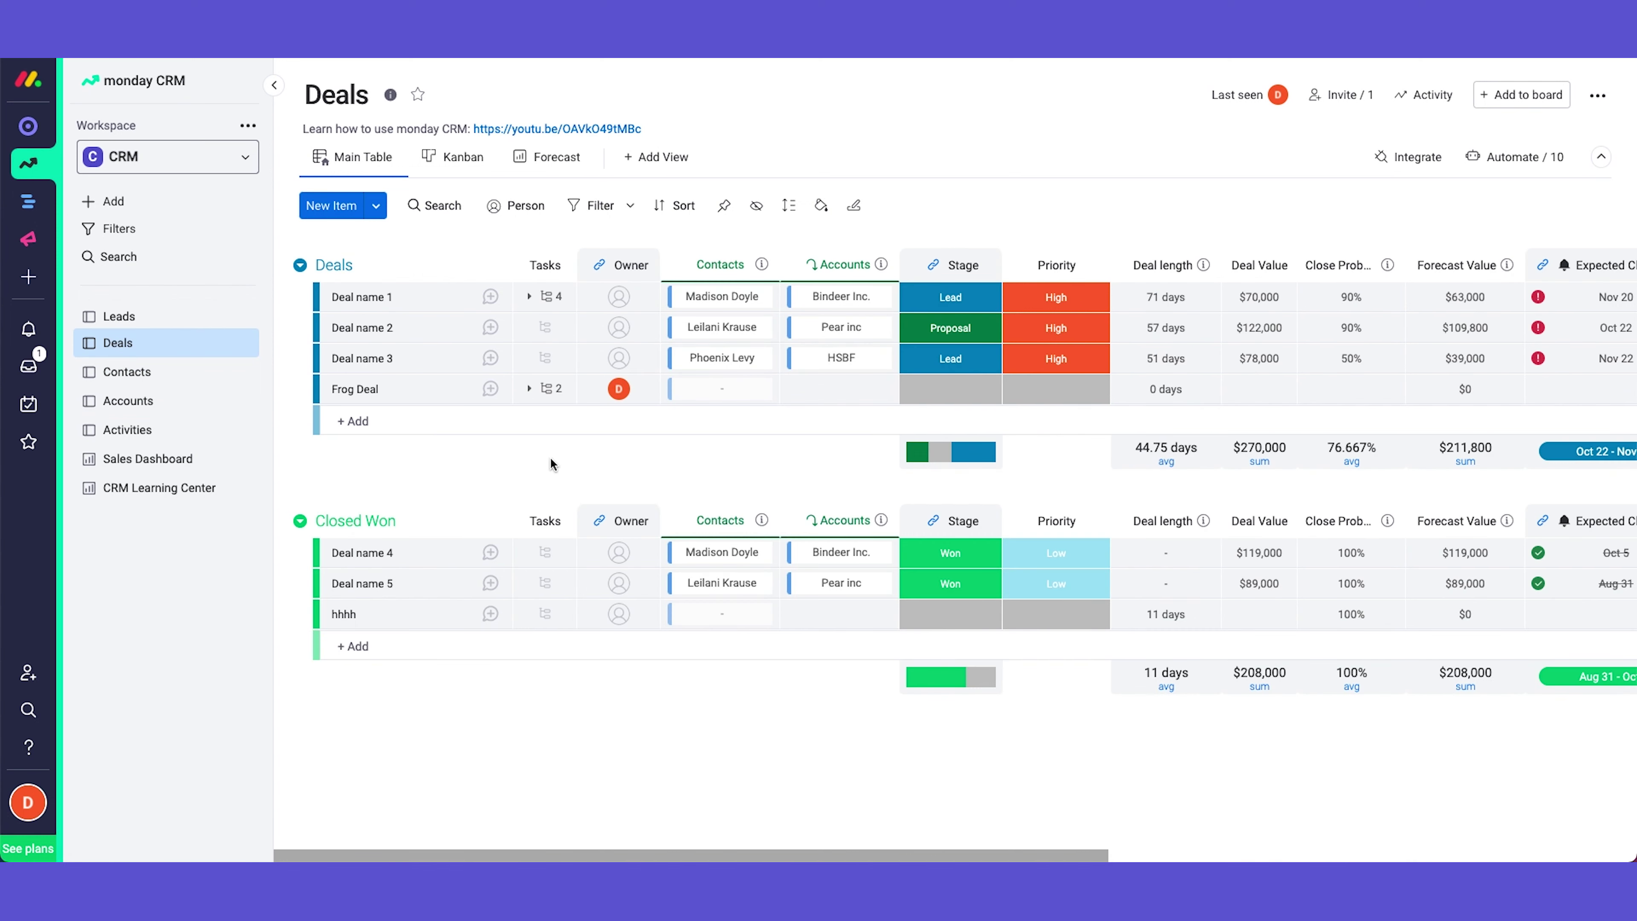
- Link the COO contact from Primary Contacts to Frog Deal and review its contact card
click(728, 390)
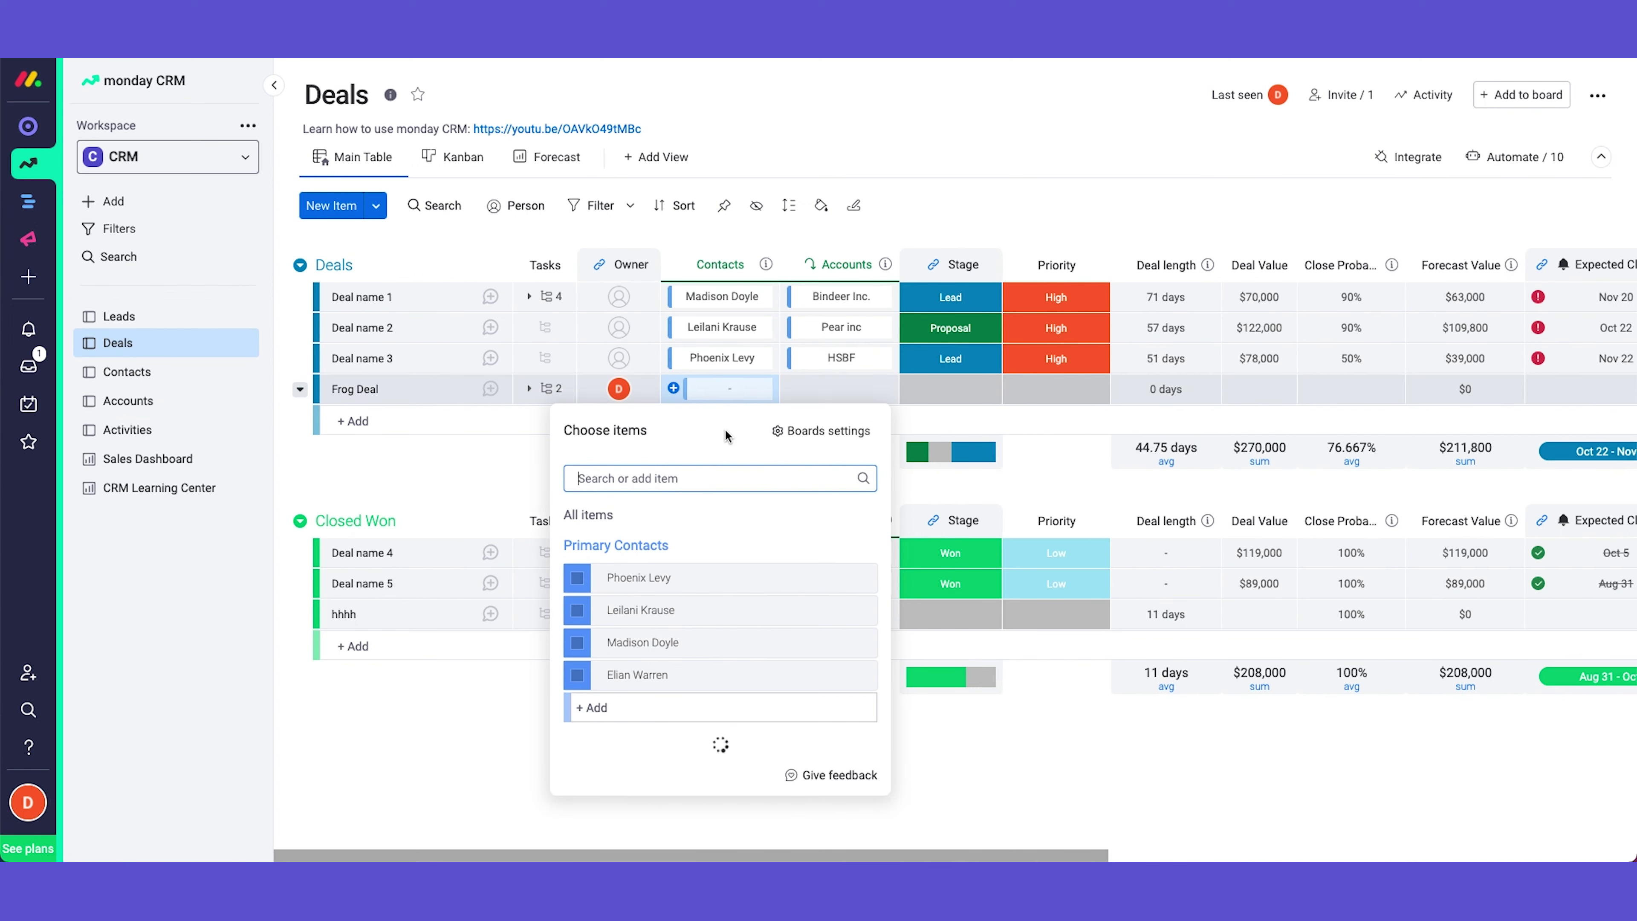
click(578, 676)
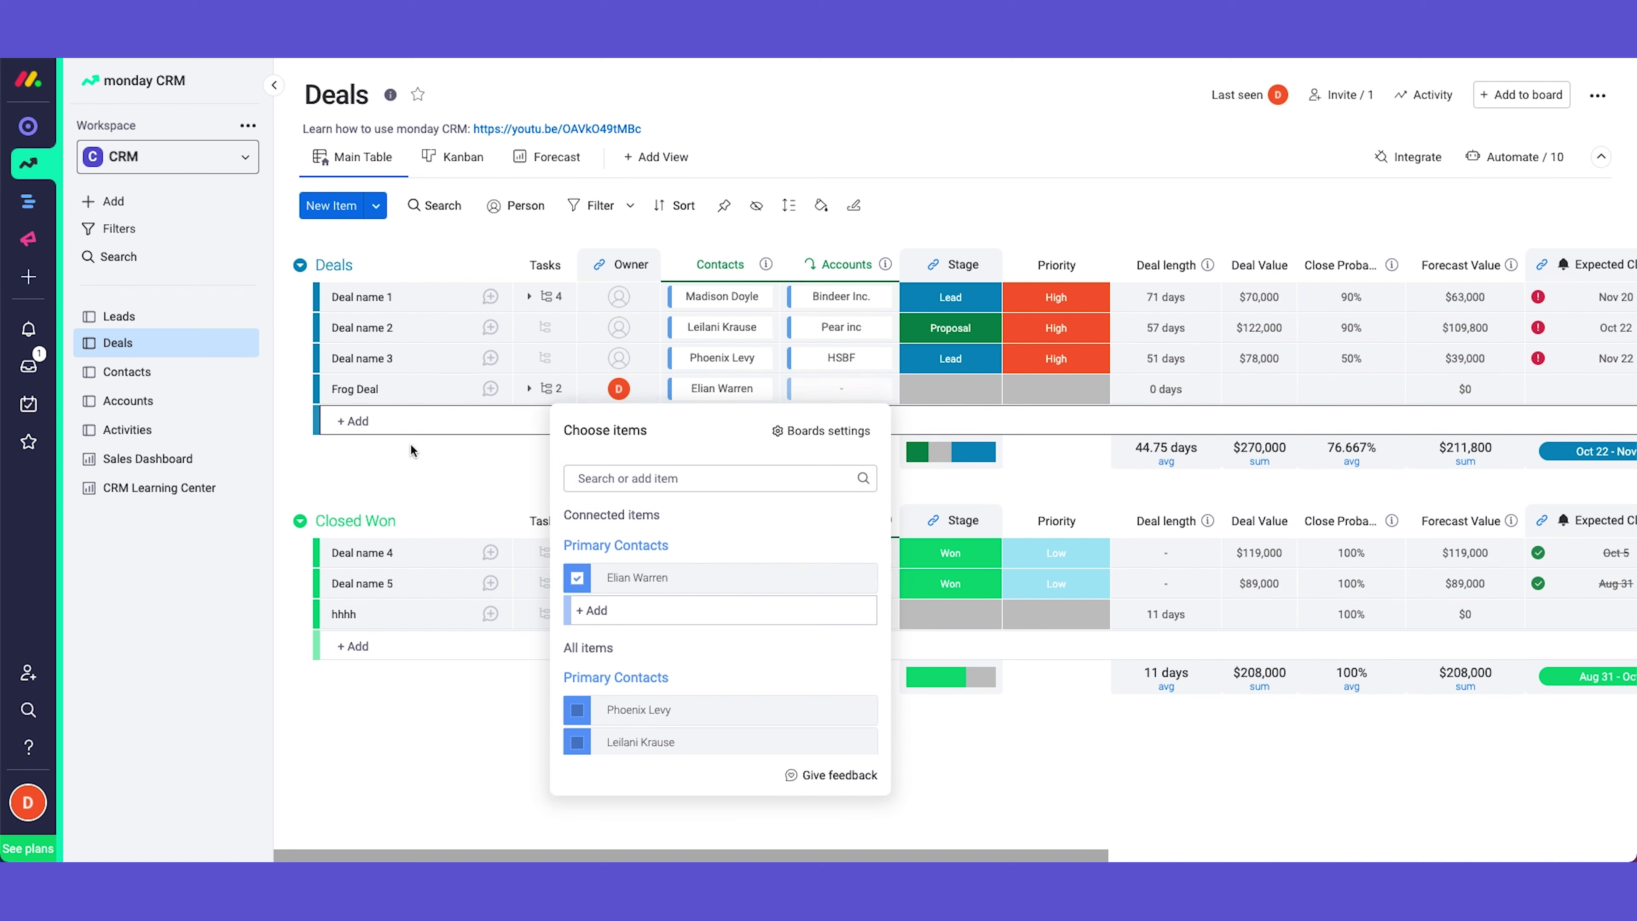
click(442, 472)
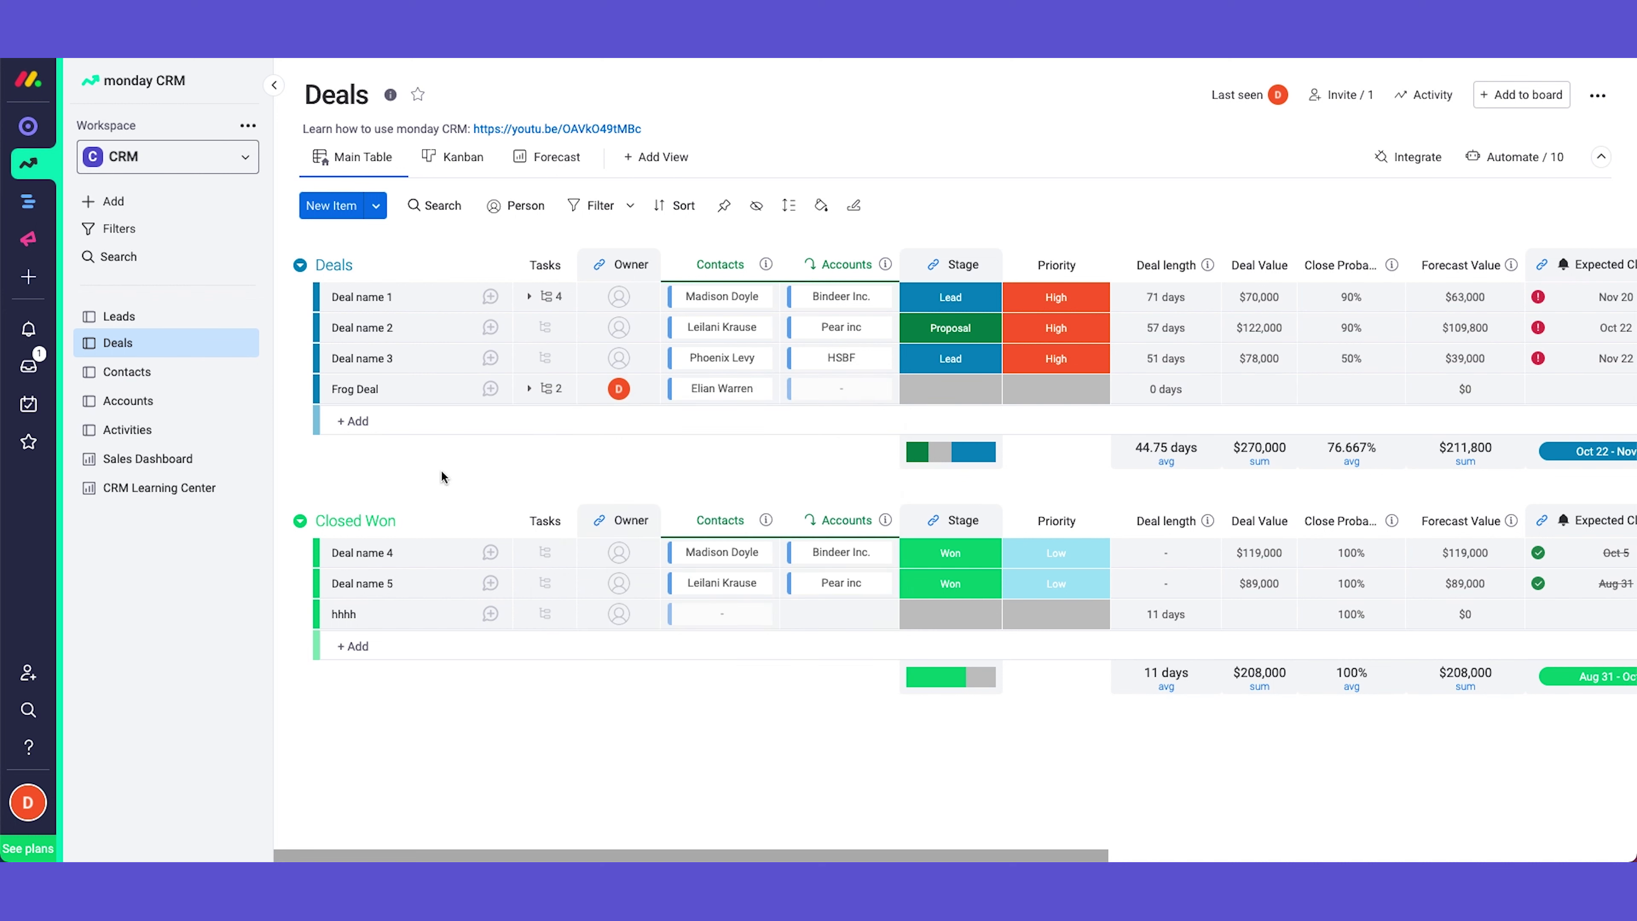
click(745, 388)
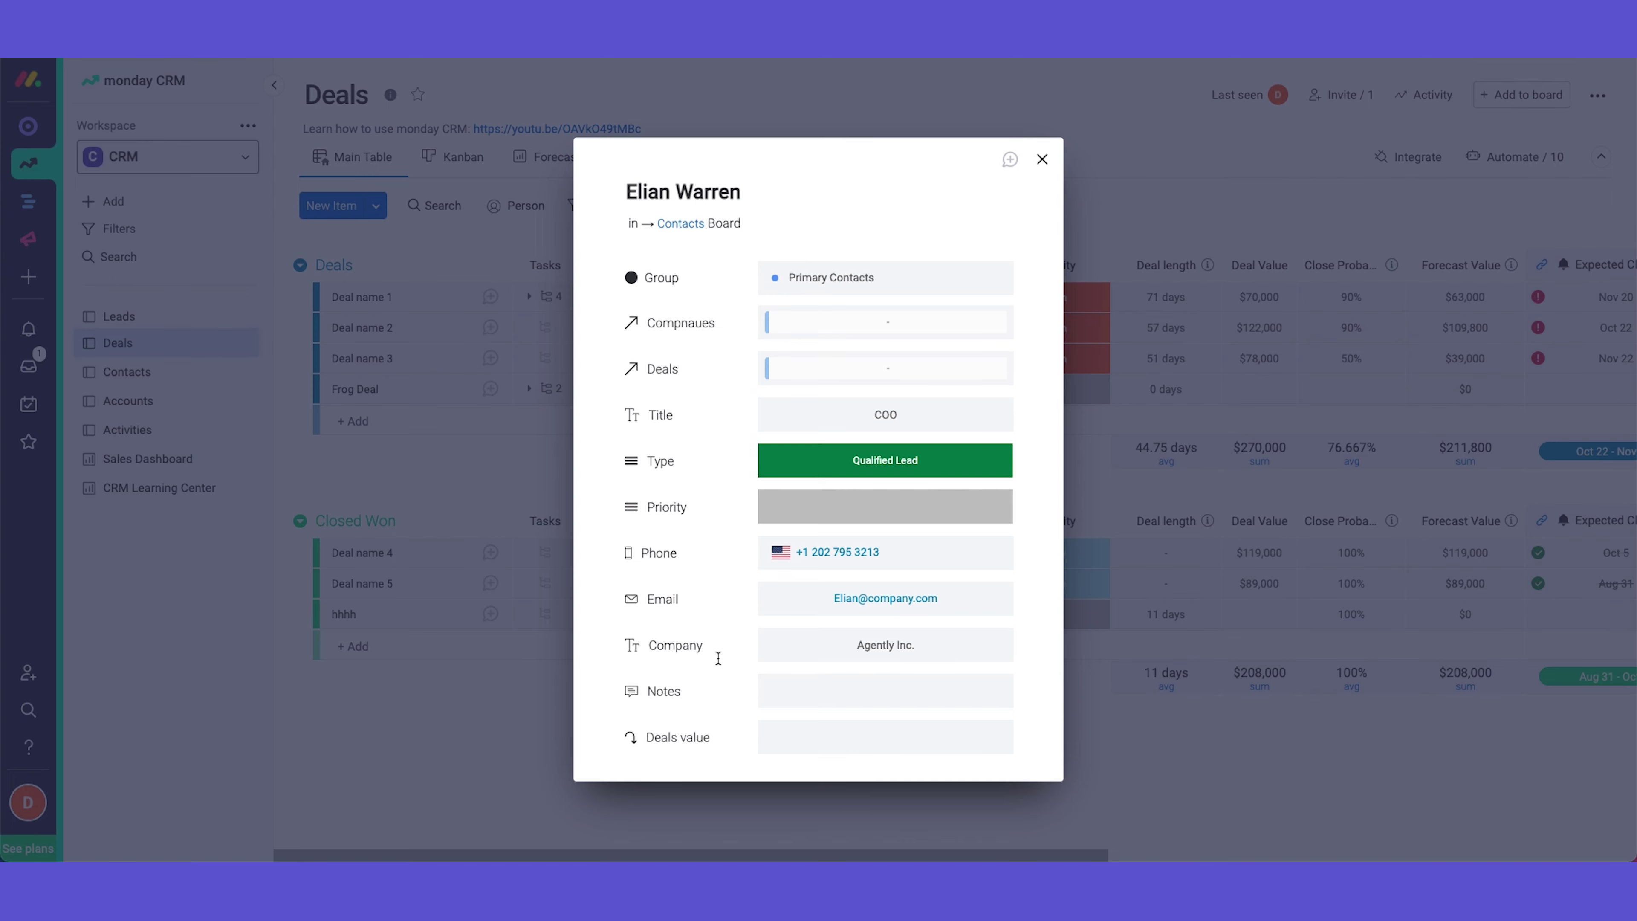
click(525, 463)
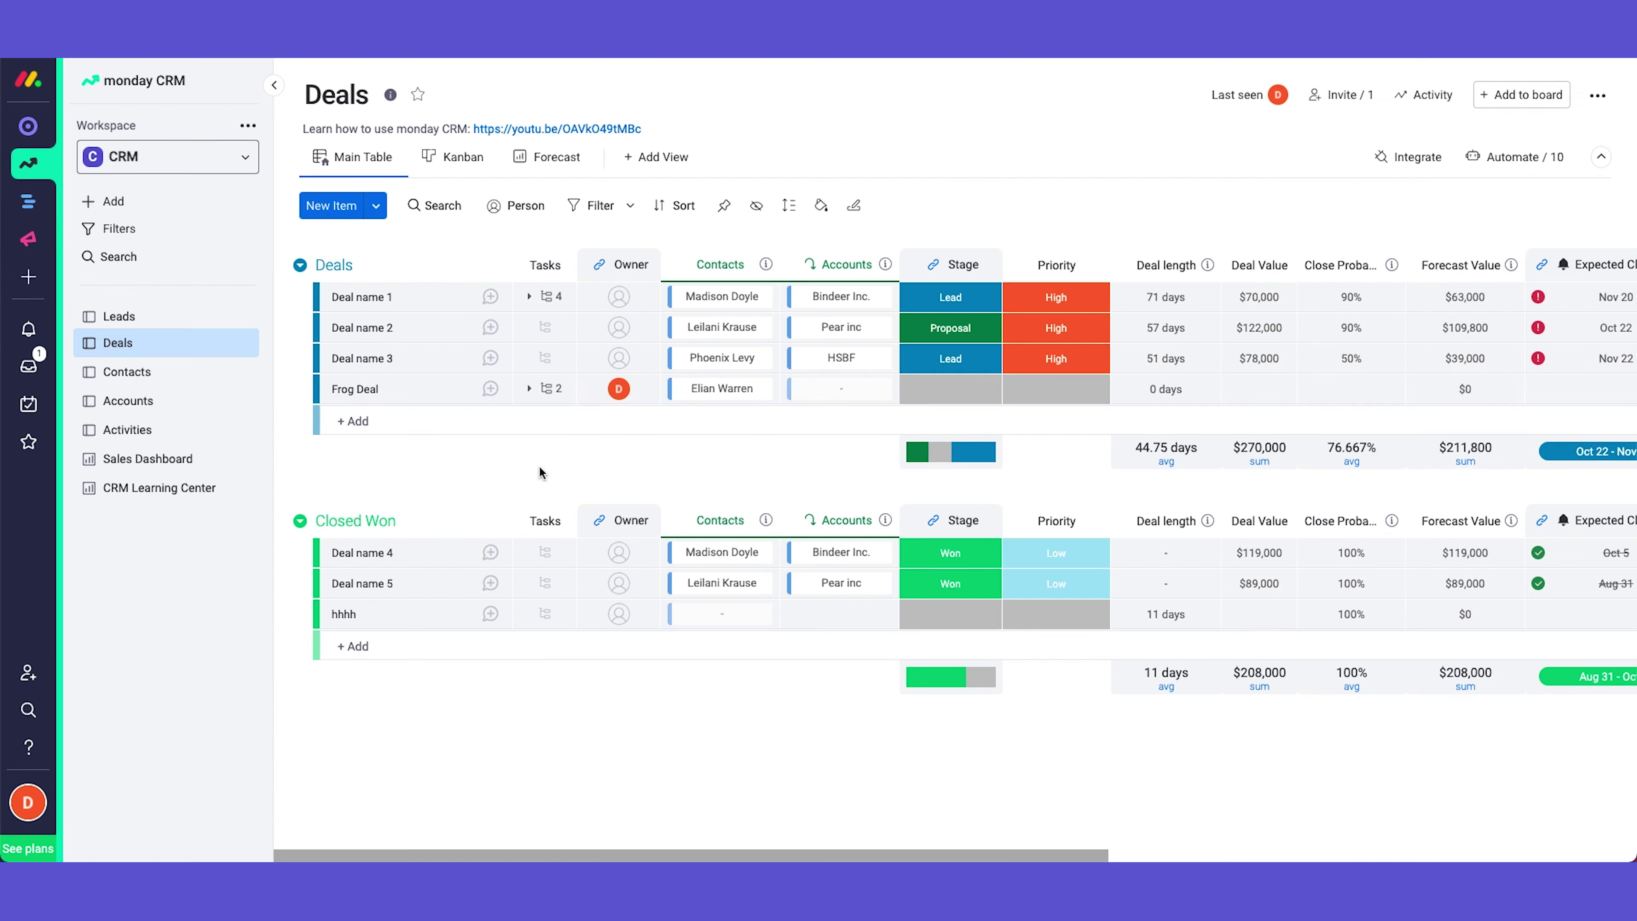
click(717, 388)
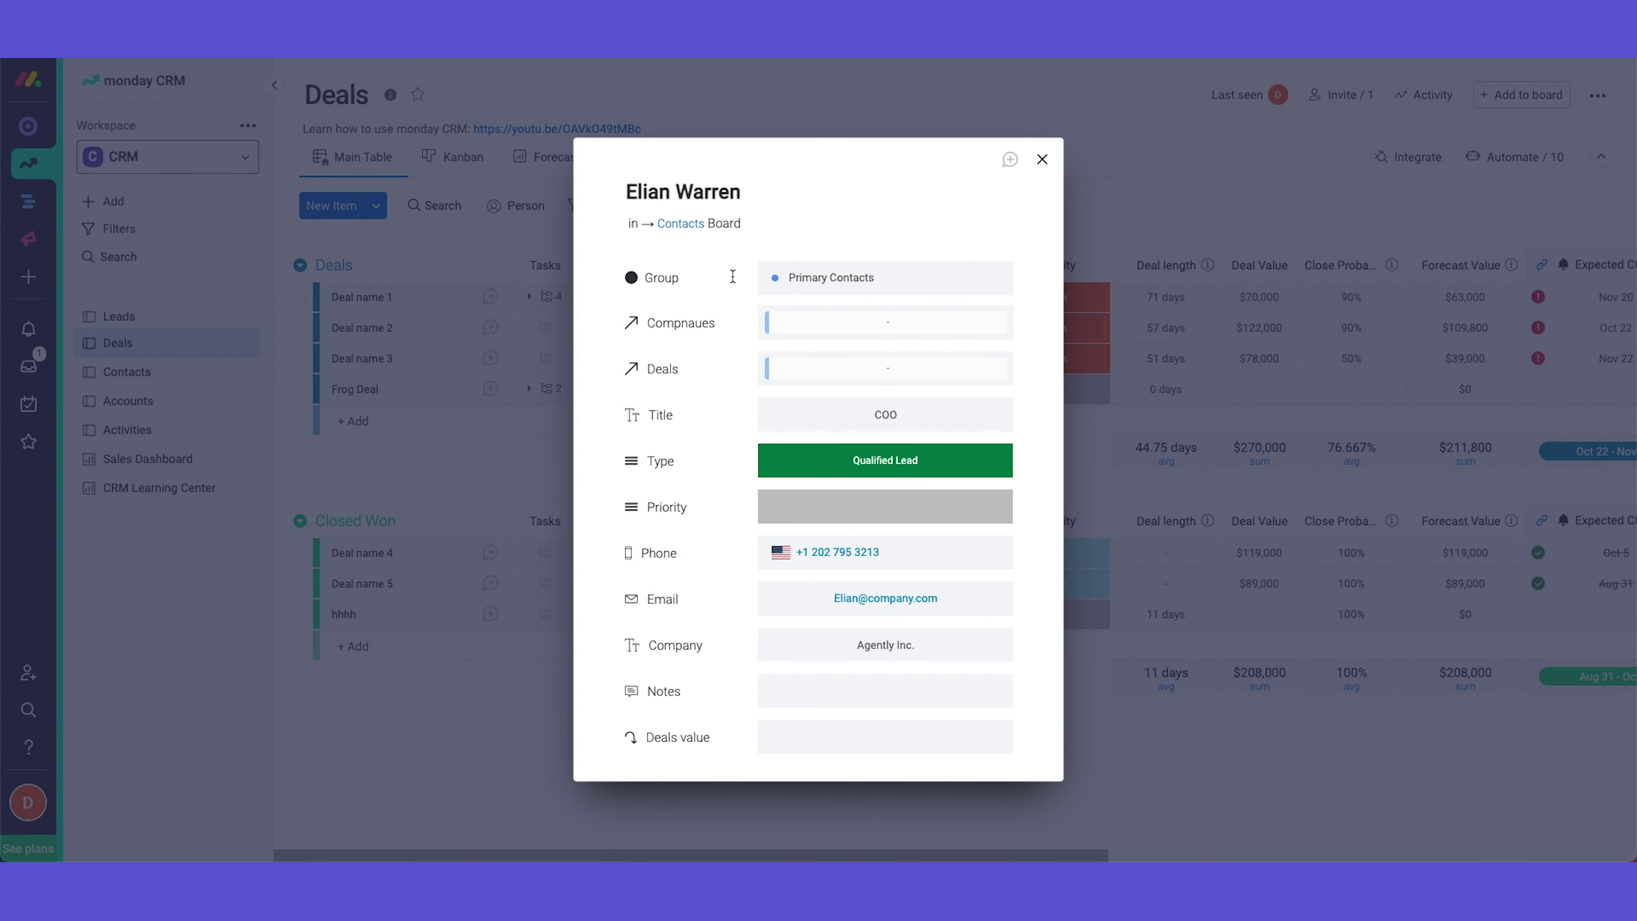
click(481, 455)
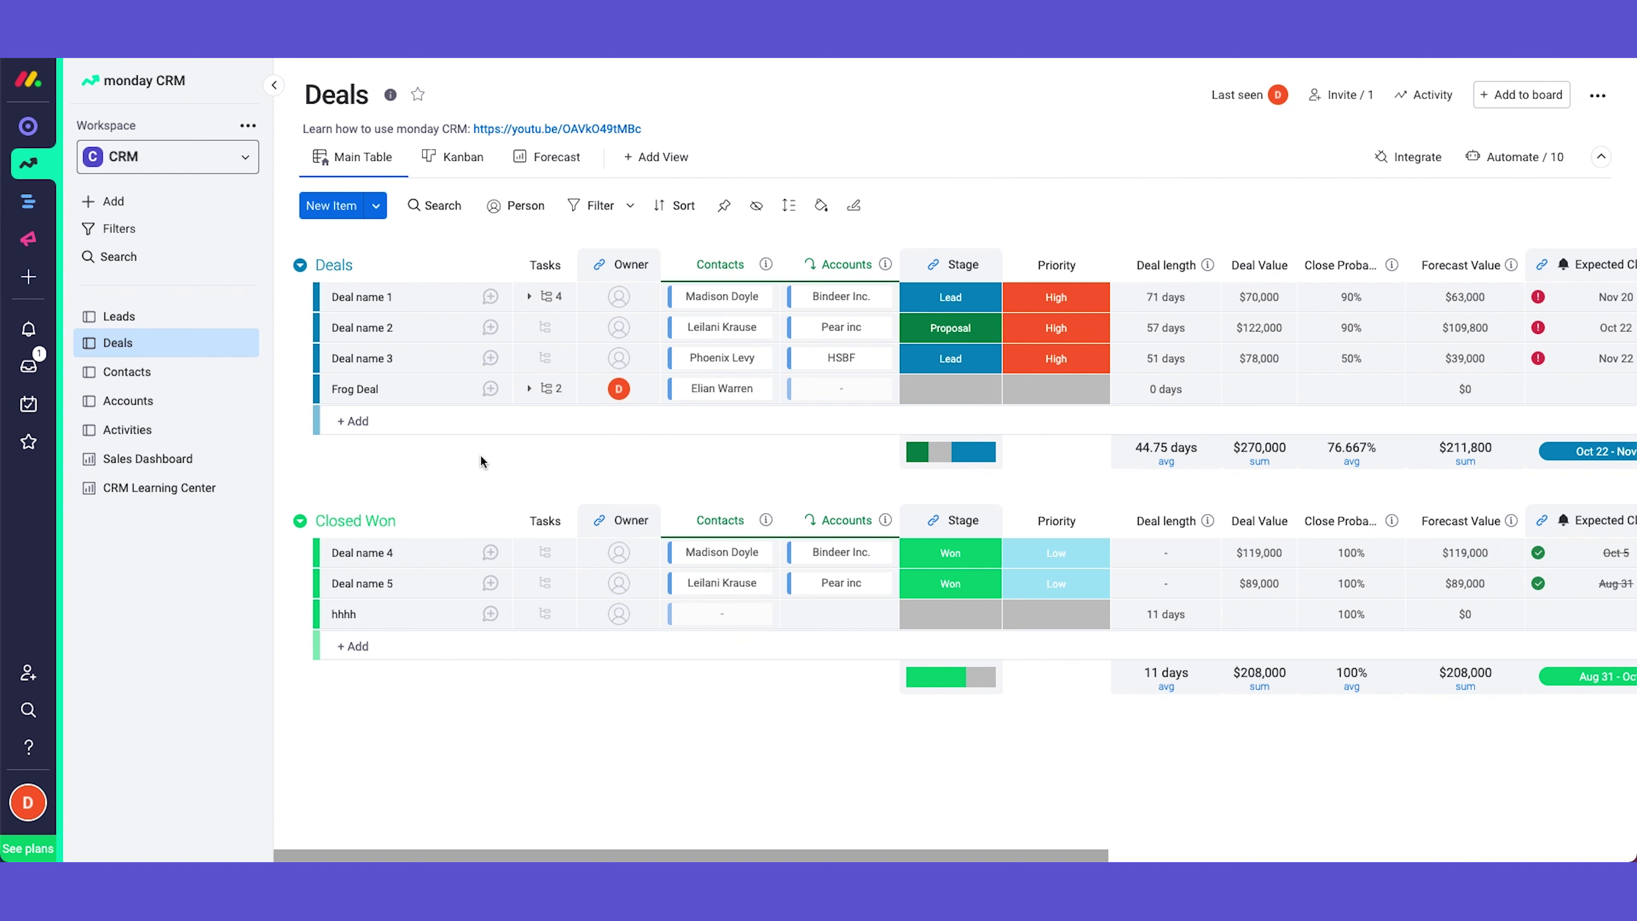
scroll(726, 436, right, 3)
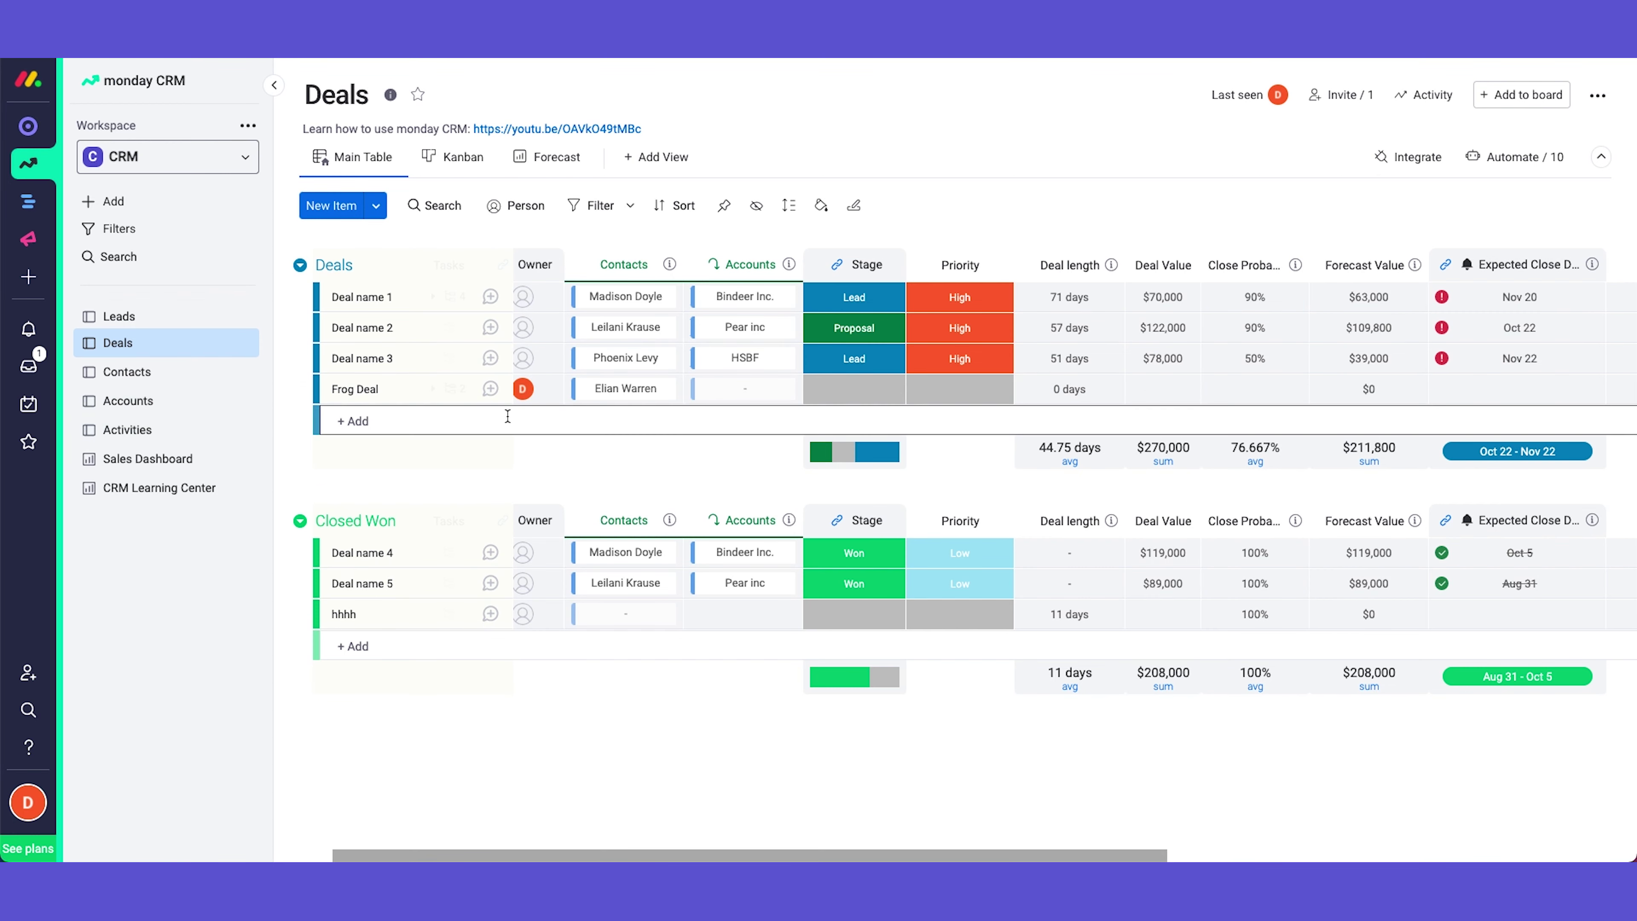
- Create a new 'Frog' company account linked to Frog Deal and open its card
click(731, 392)
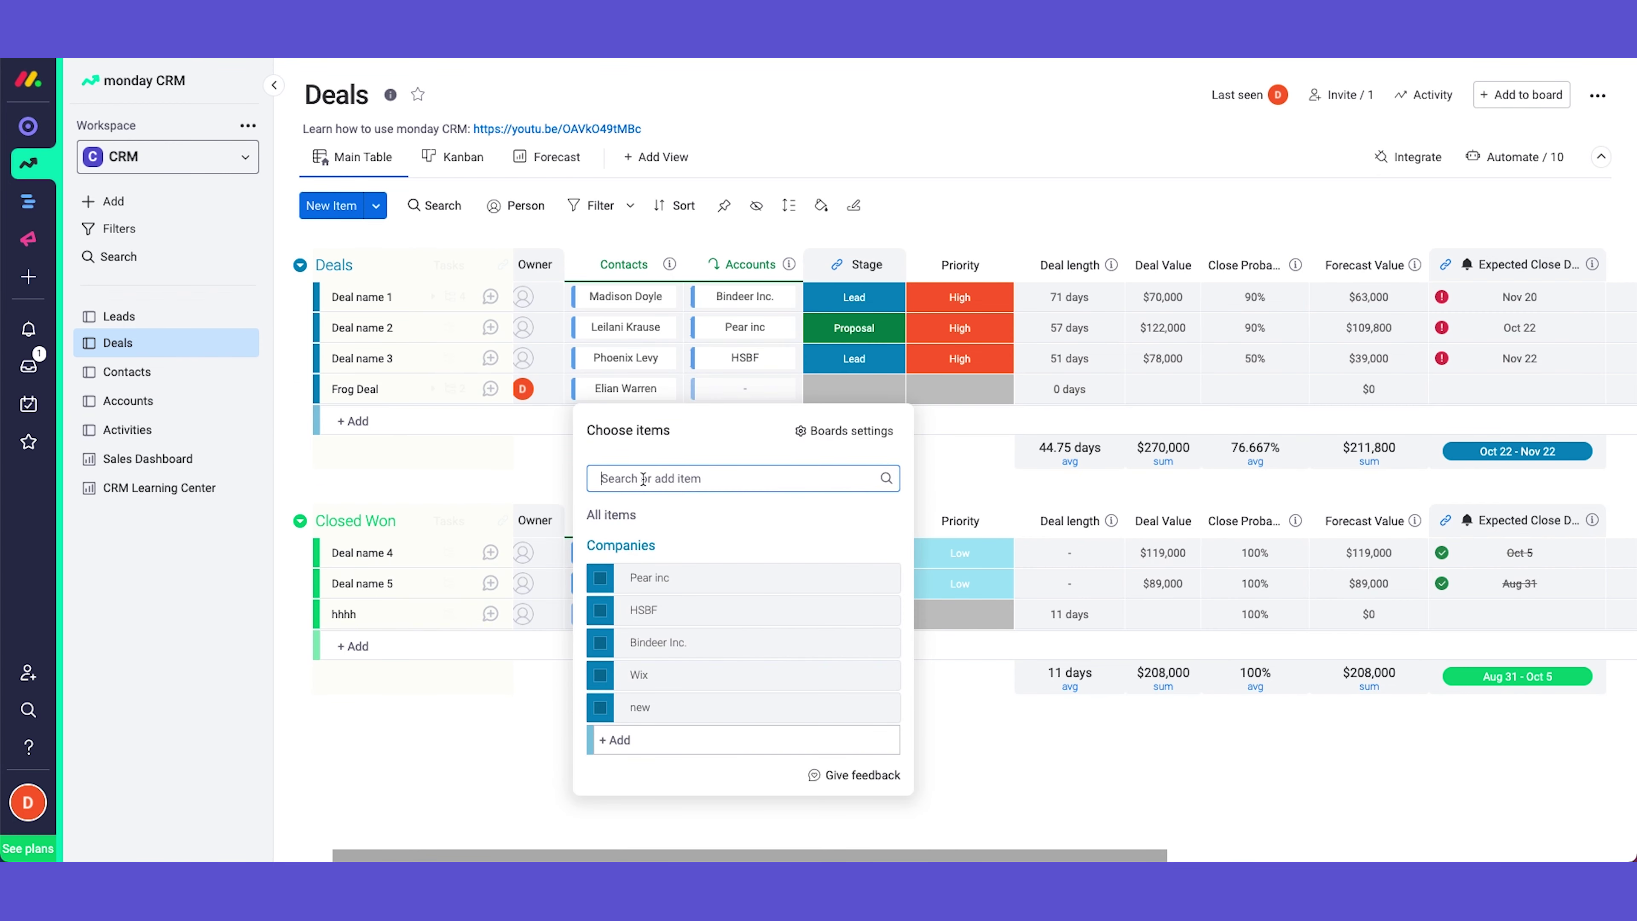
text(Frog)
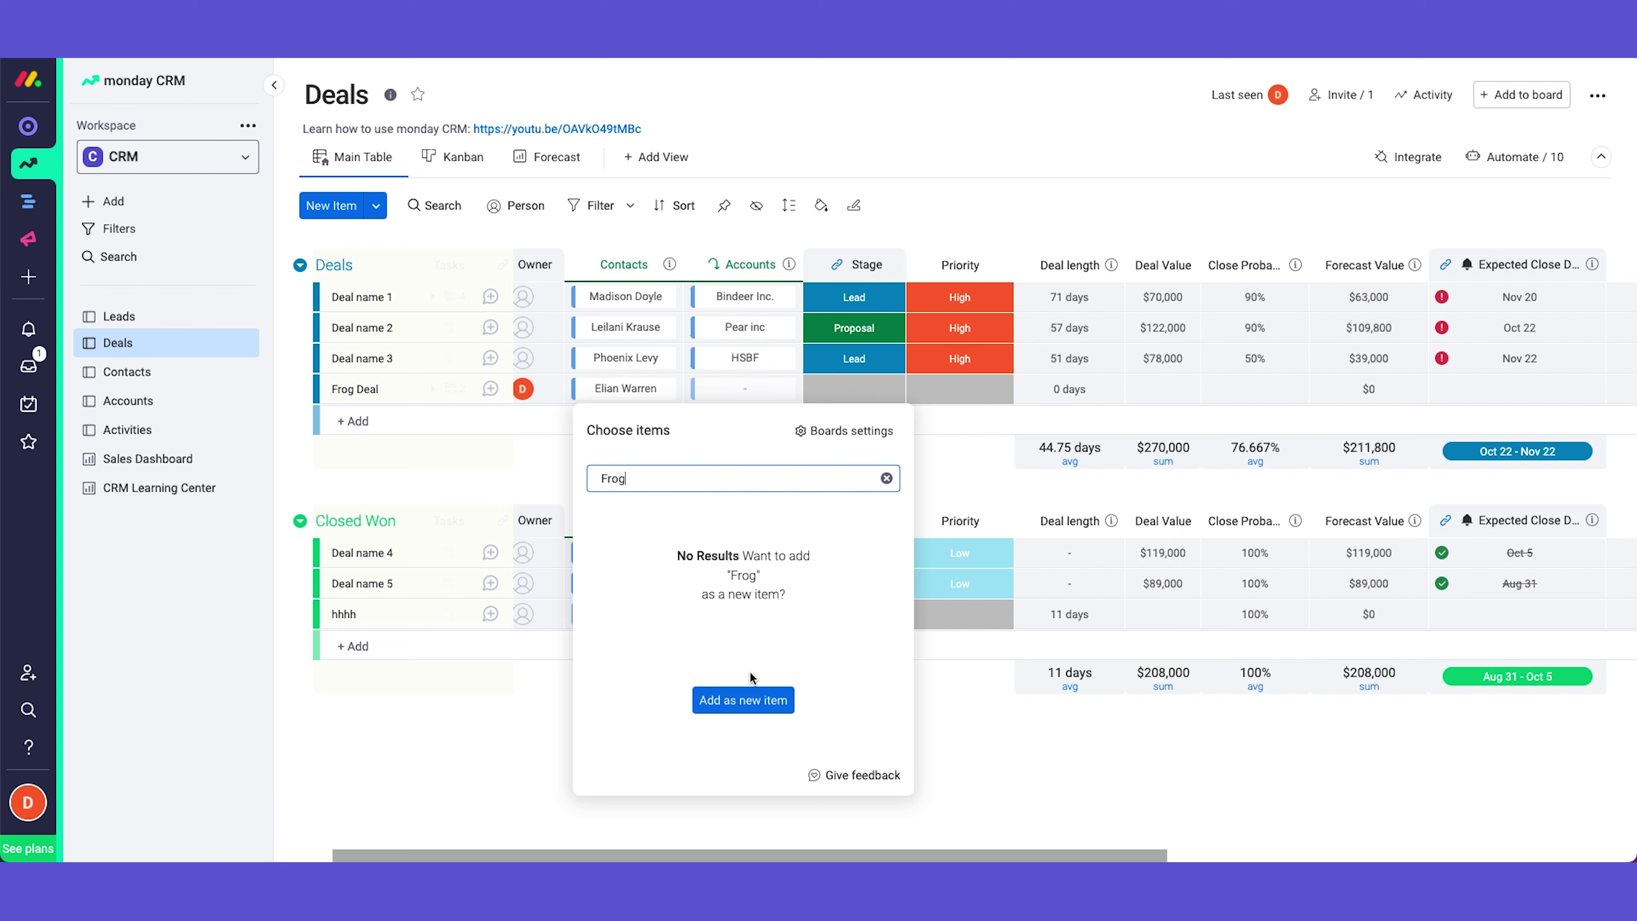
click(751, 701)
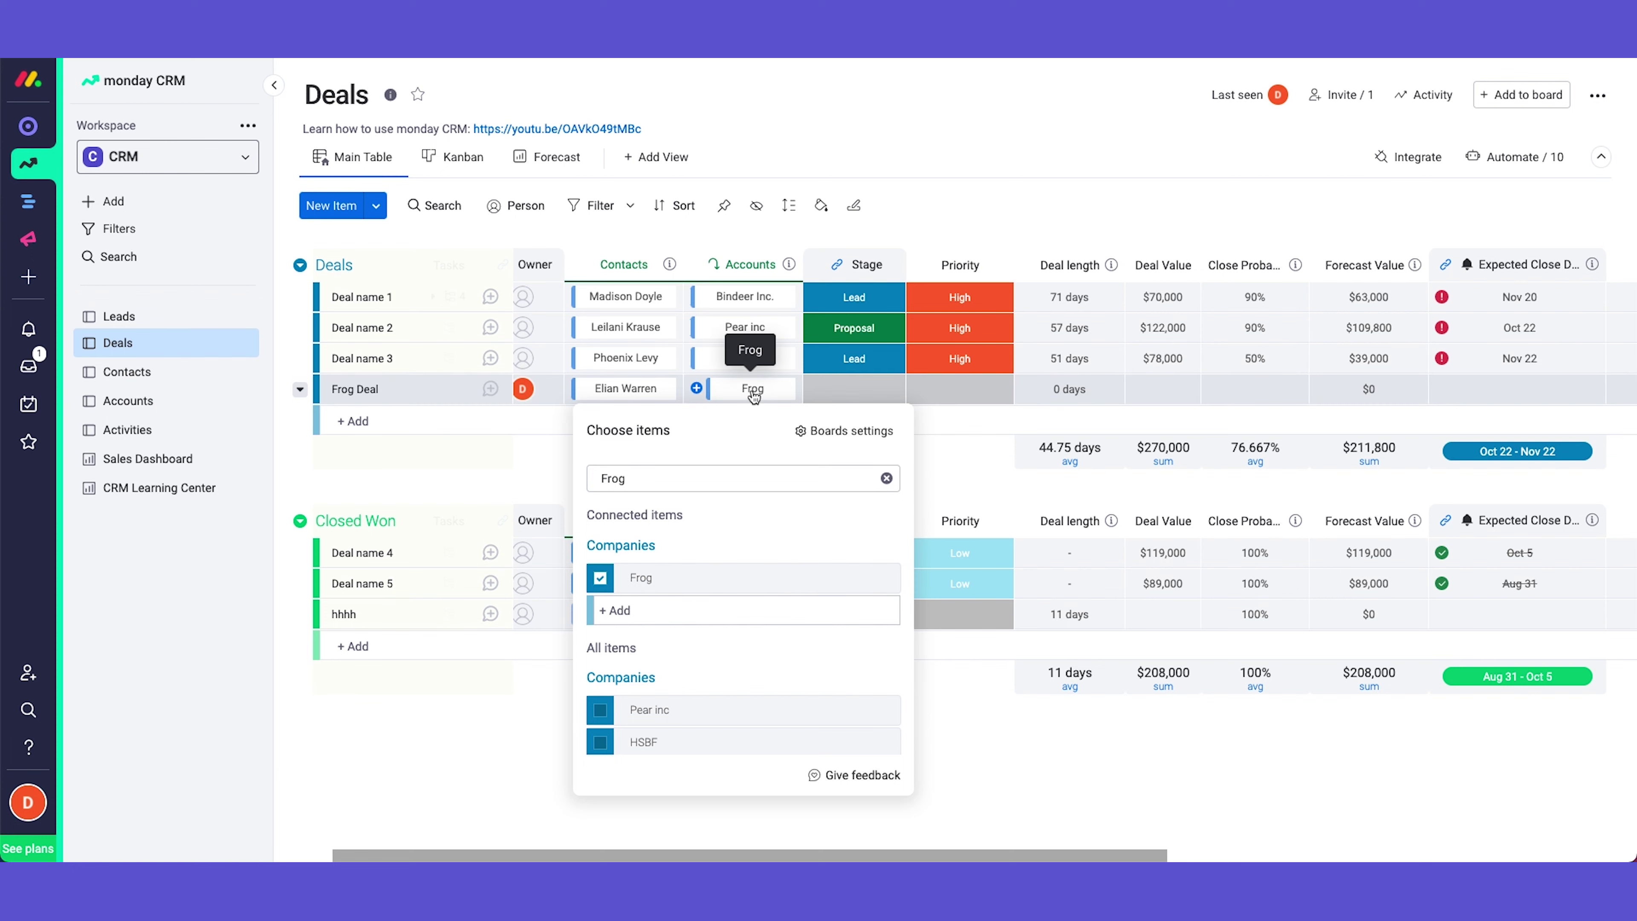
click(740, 587)
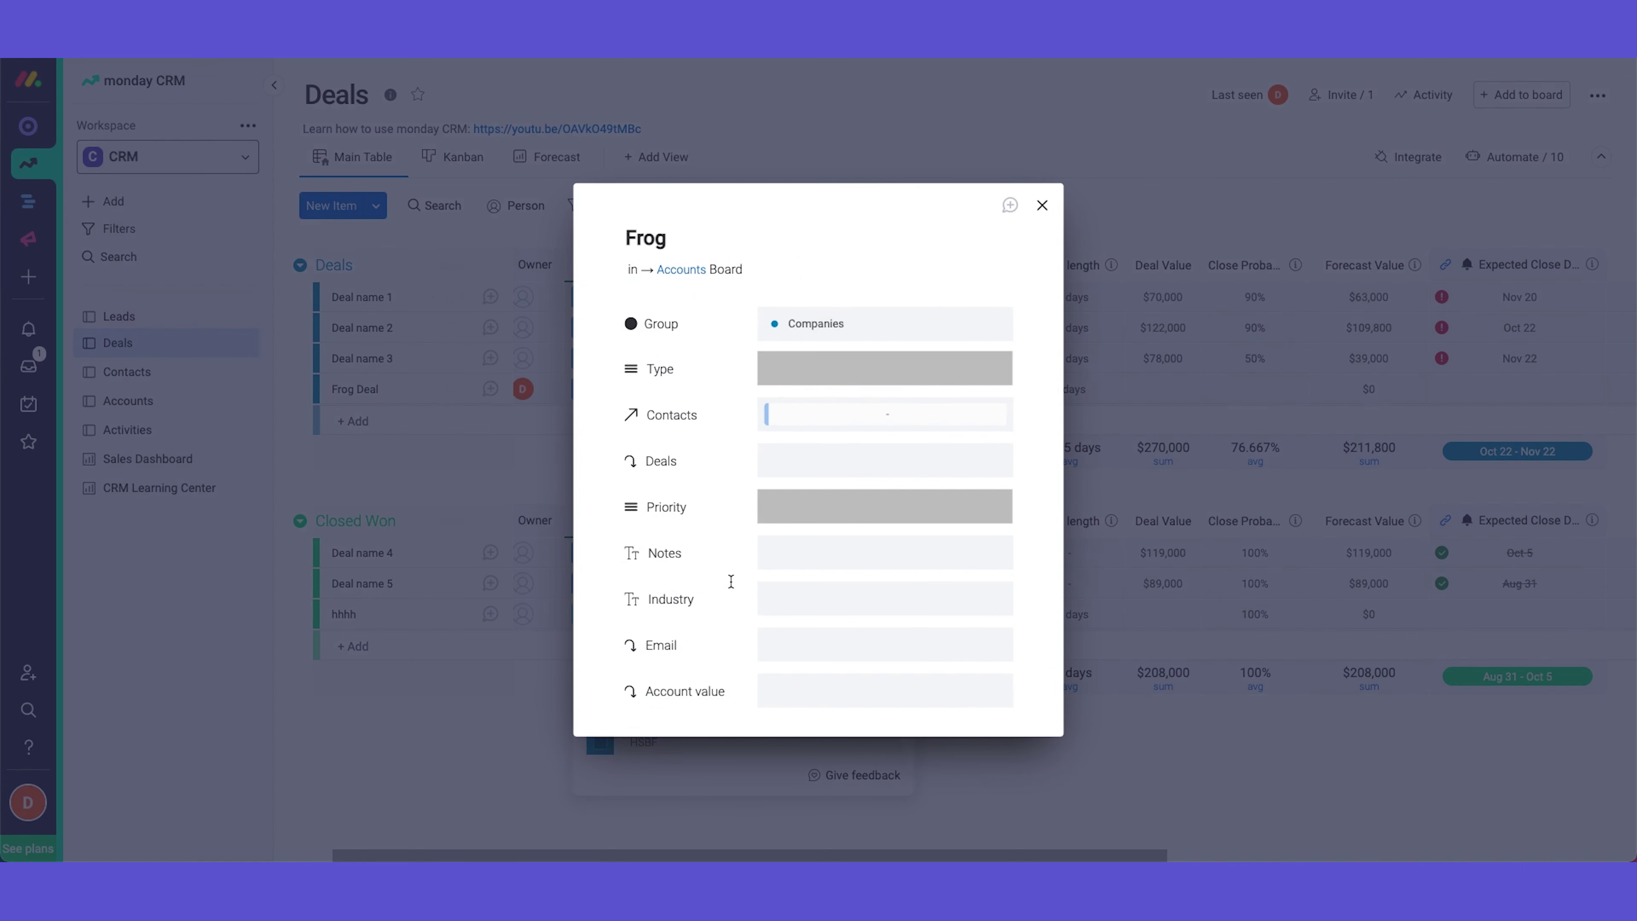
- Set the Frog account's Priority to Medium, add a new-company note, and set Industry to Tech
click(816, 505)
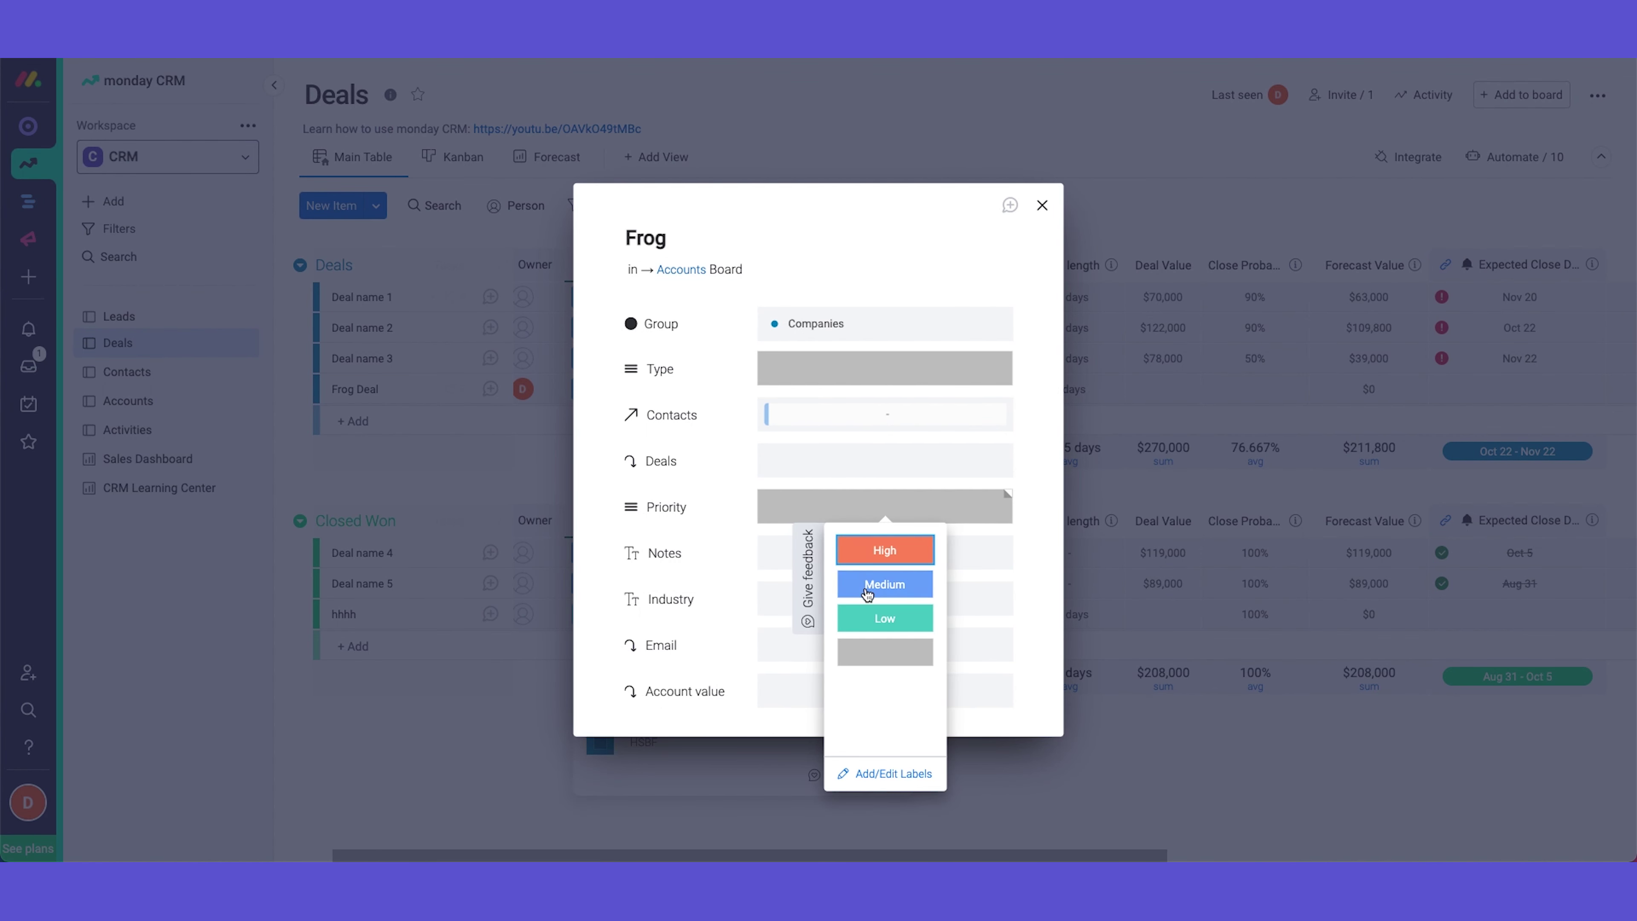
click(866, 587)
click(850, 548)
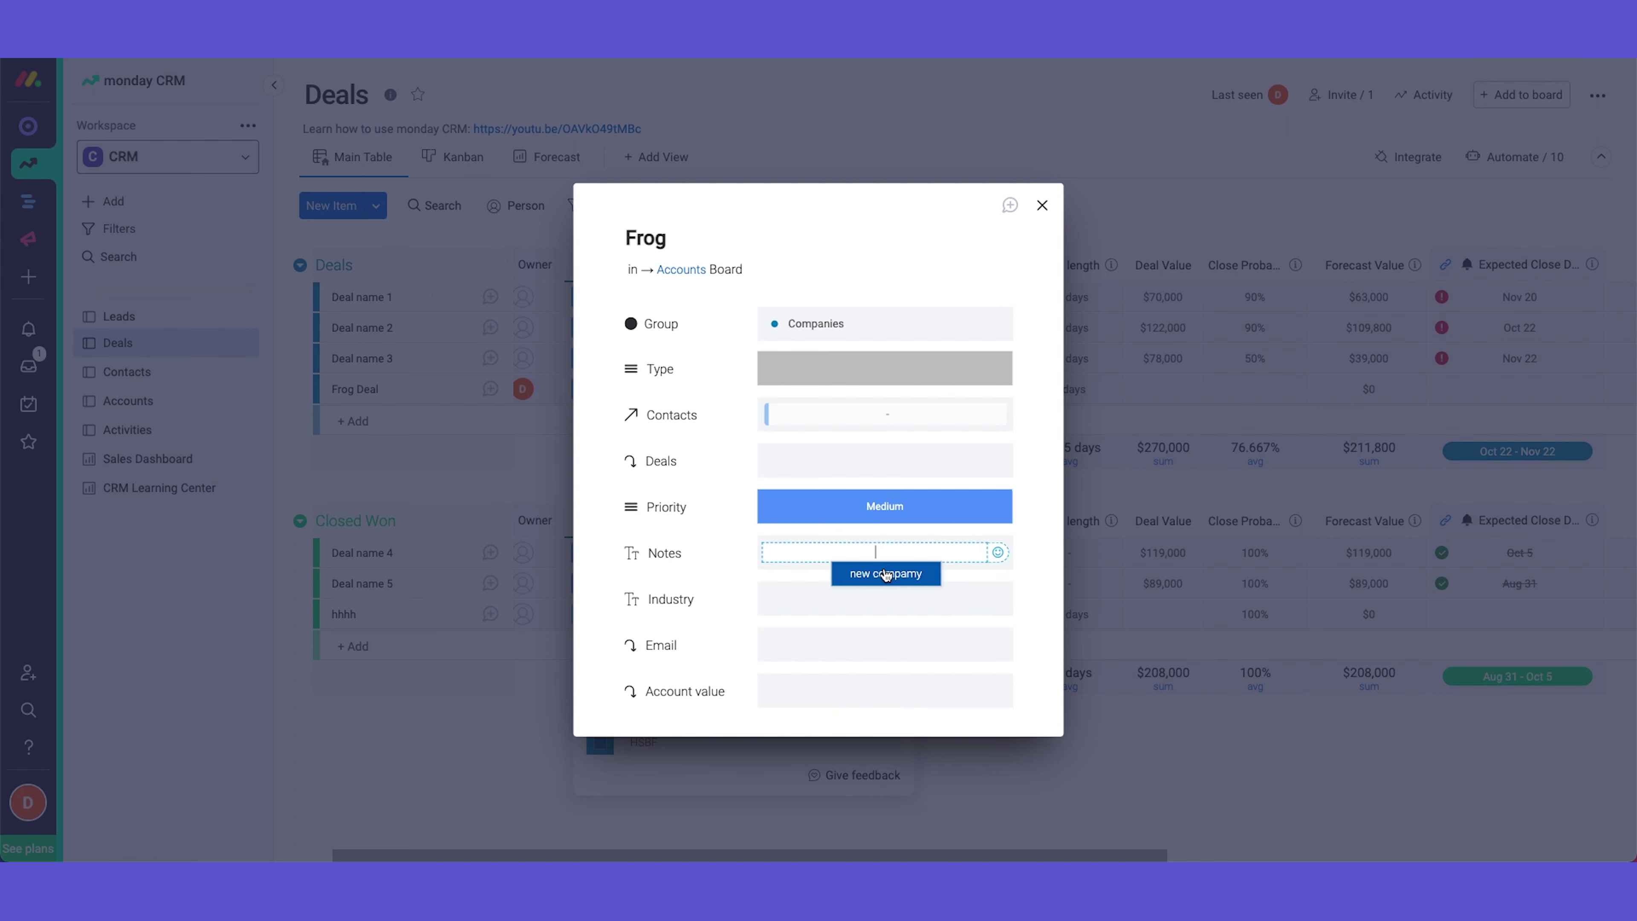
click(886, 575)
click(871, 599)
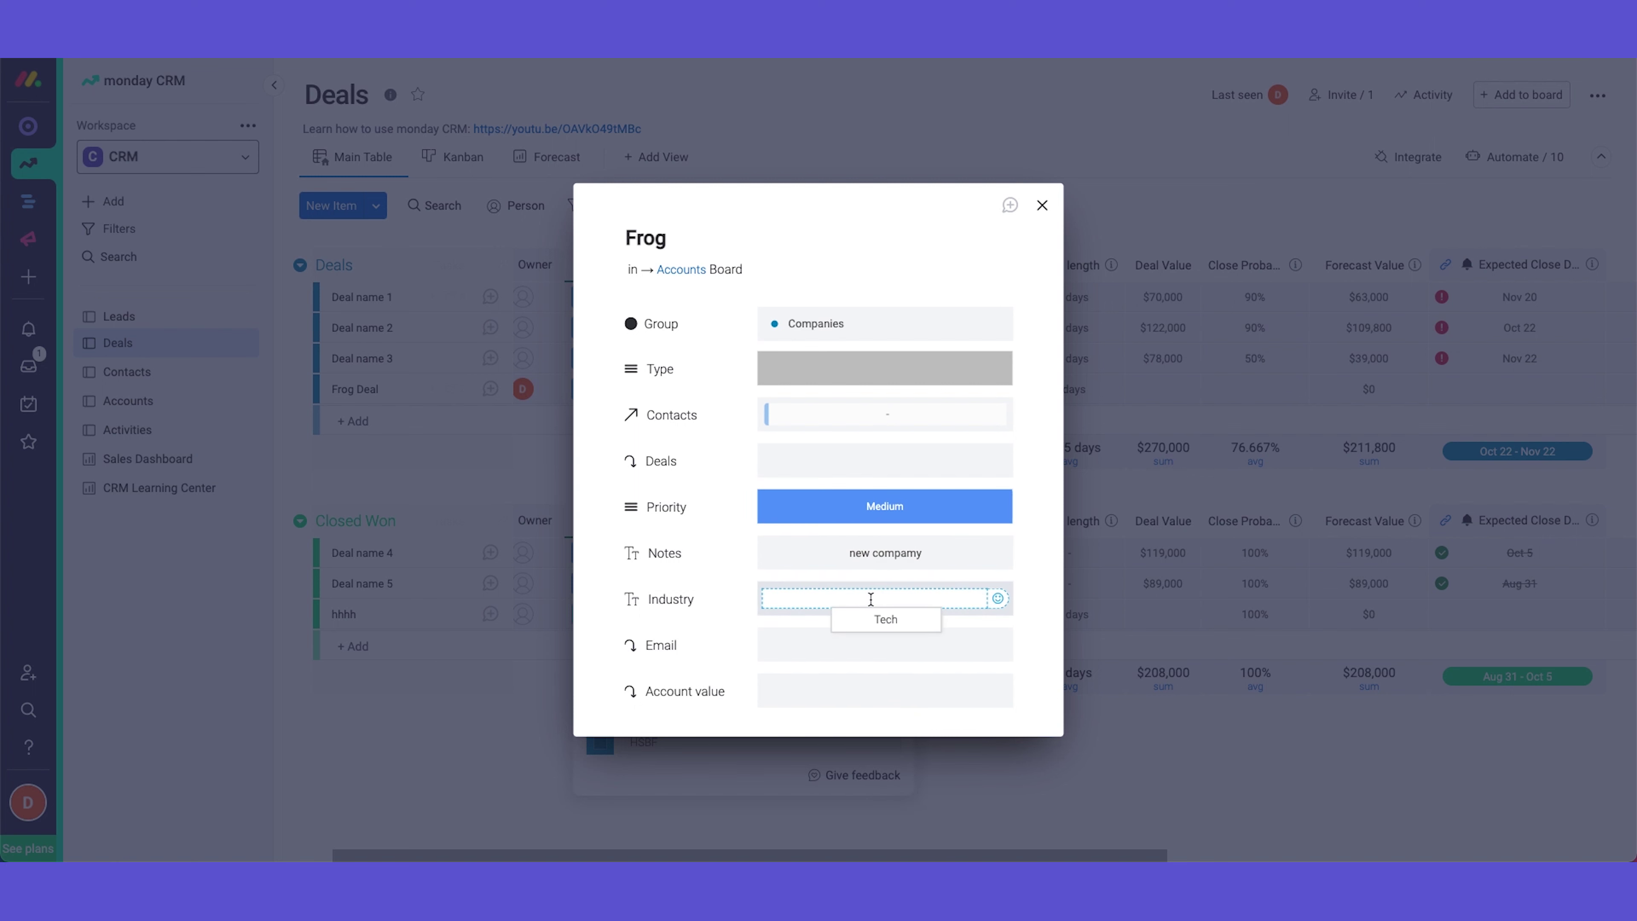
click(875, 617)
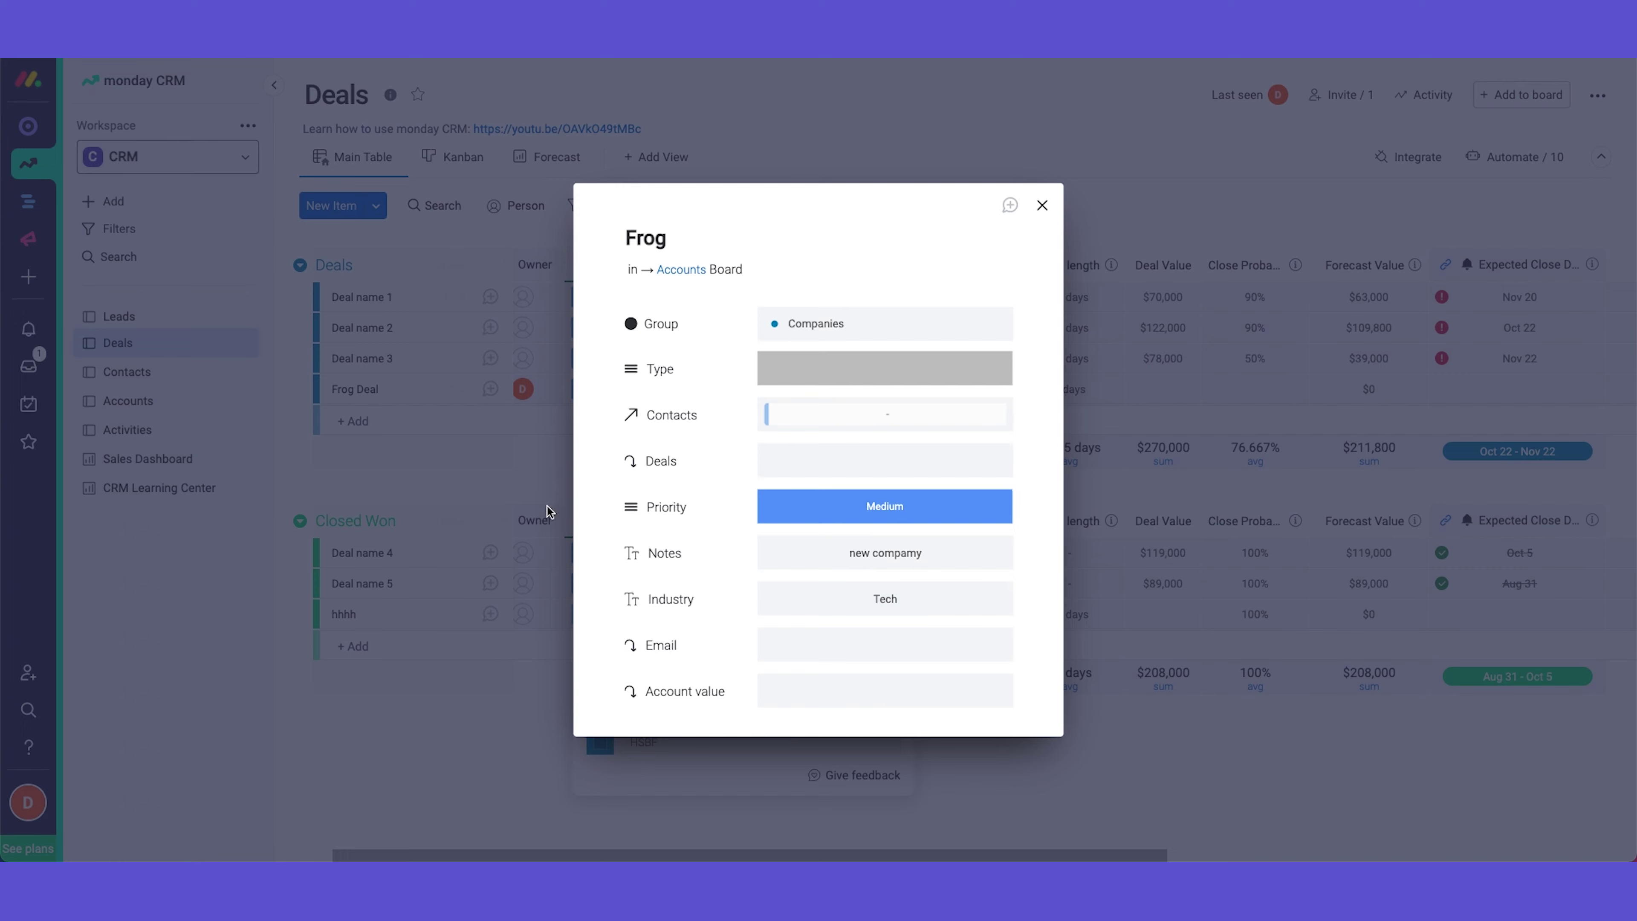
click(535, 457)
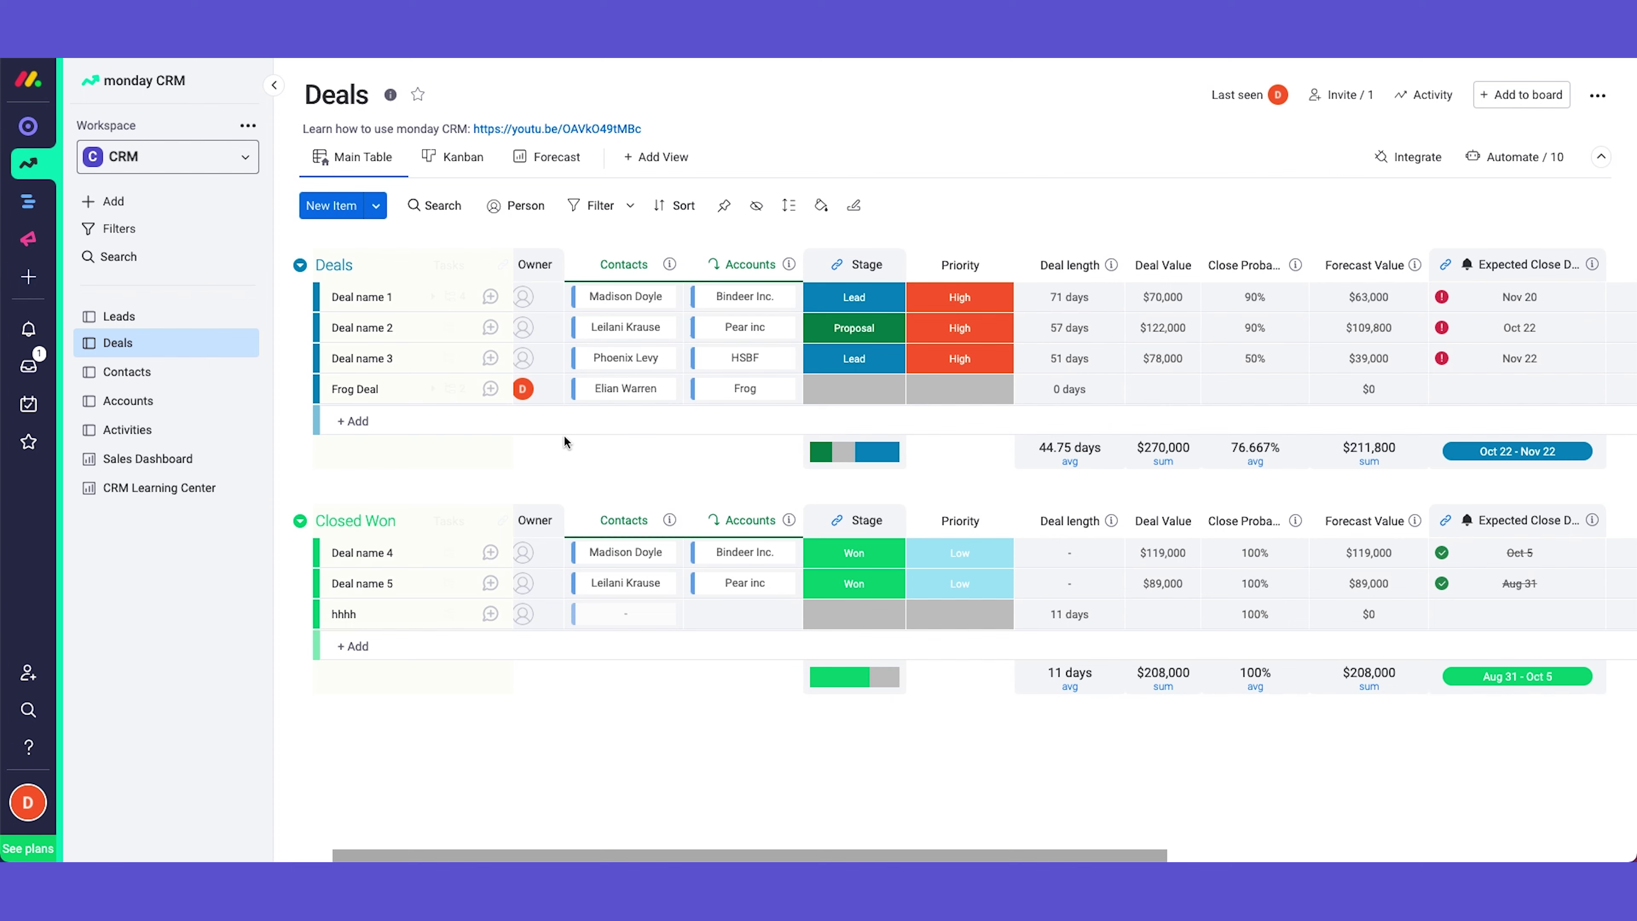
- Recheck the Frog account card and linked accounts list, then view the Accounts board
click(754, 395)
key(Escape)
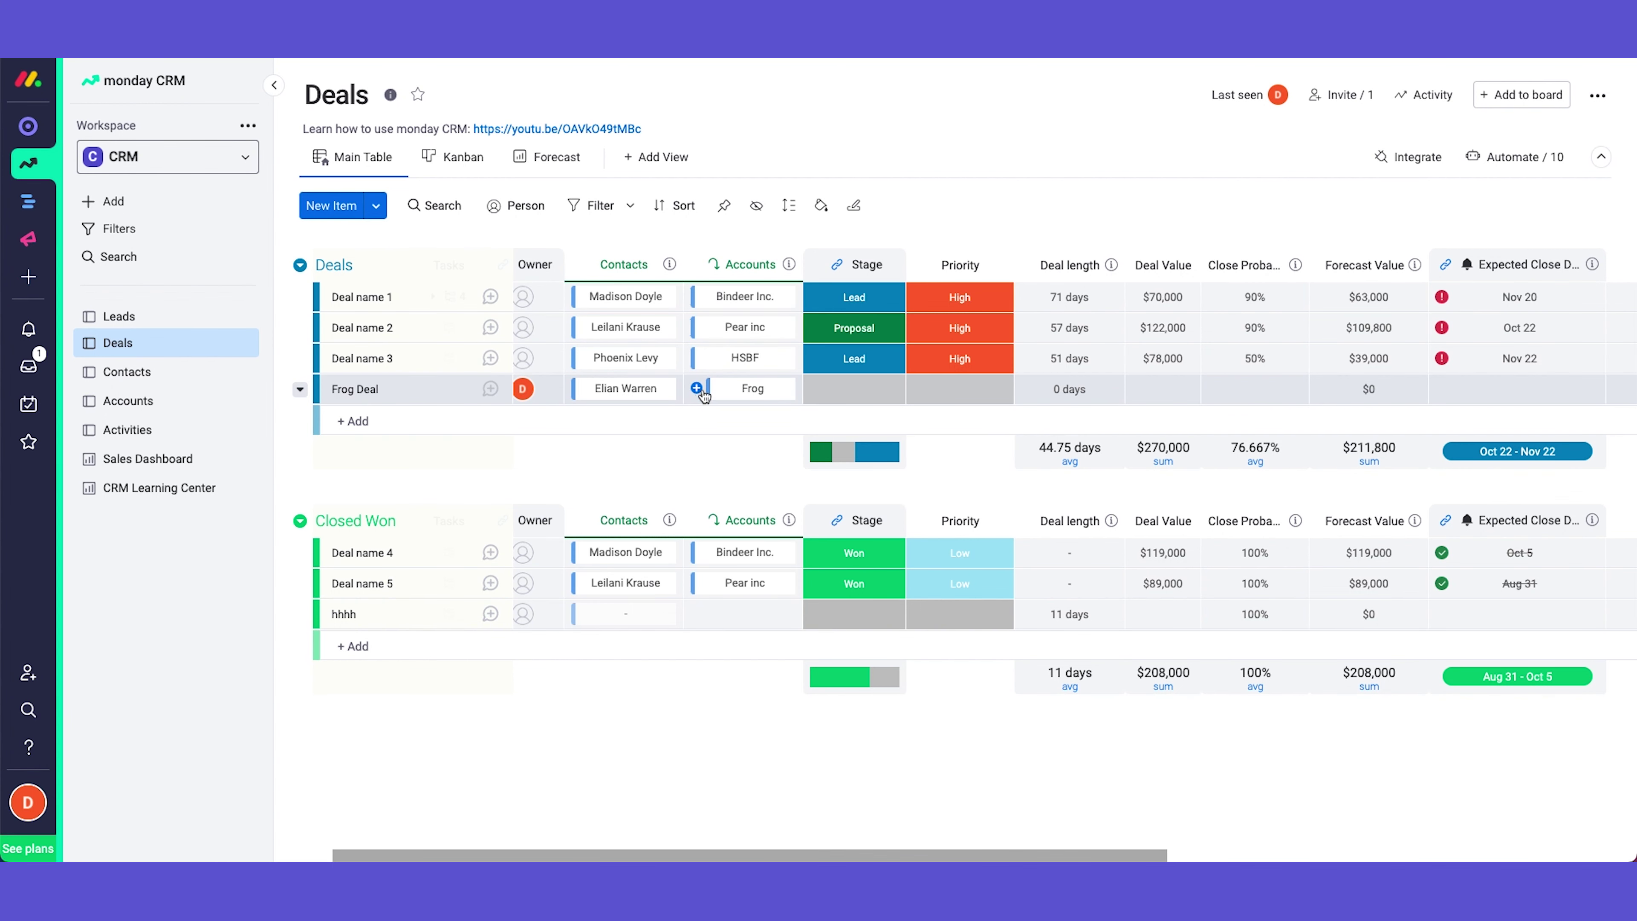
click(698, 390)
scroll(644, 612, down, 3)
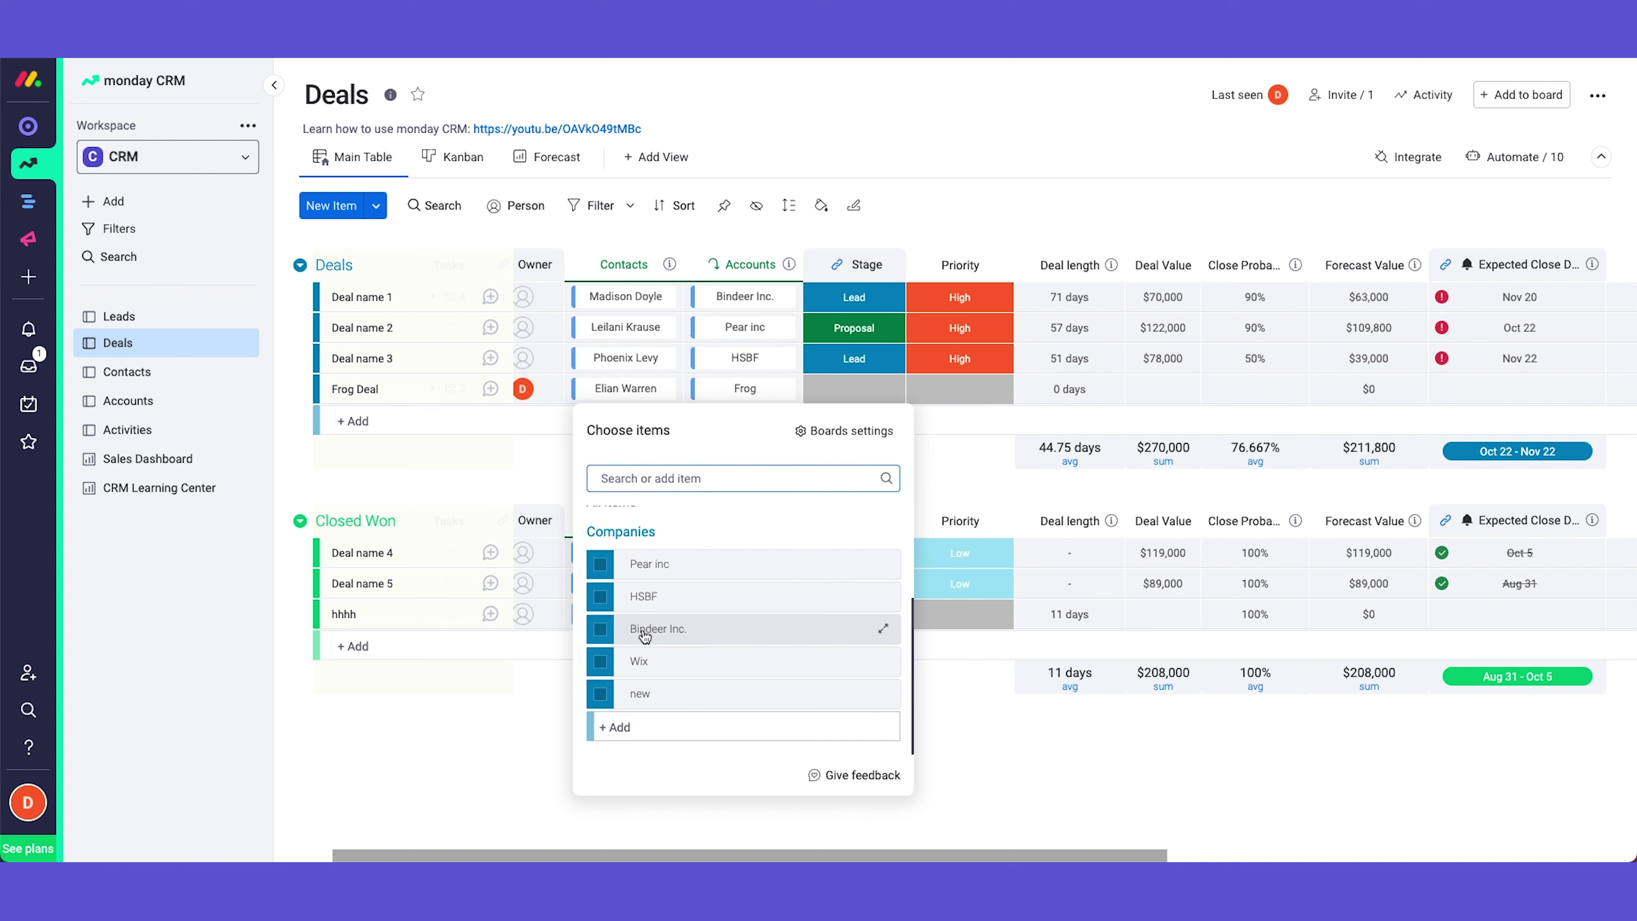
scroll(644, 548, up, 3)
click(288, 423)
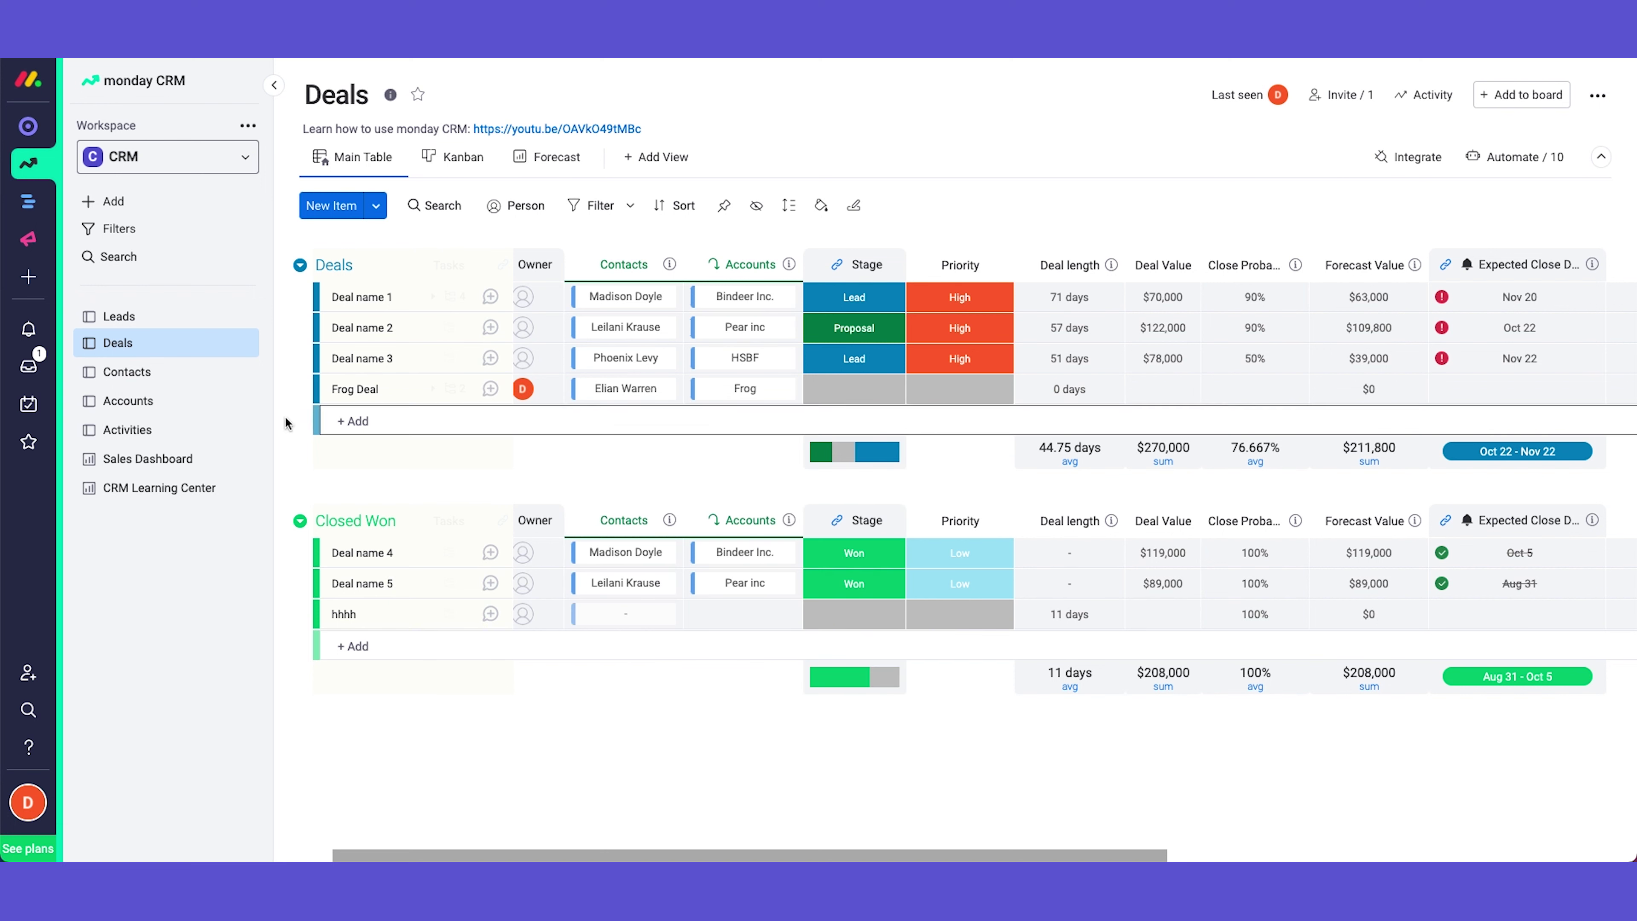
click(187, 412)
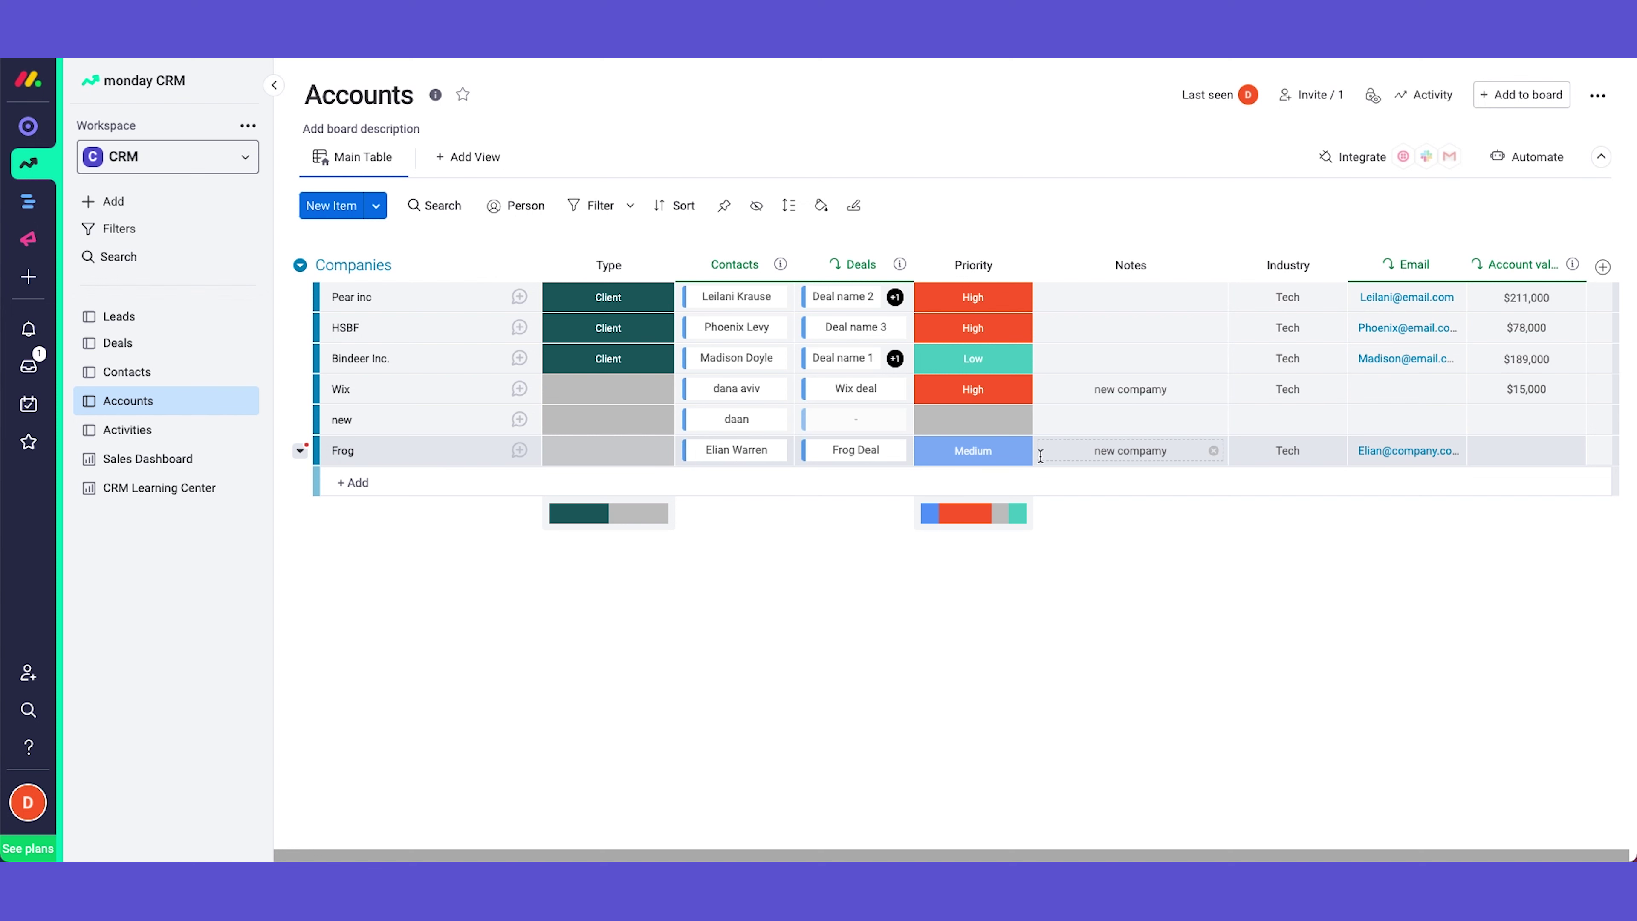
click(141, 348)
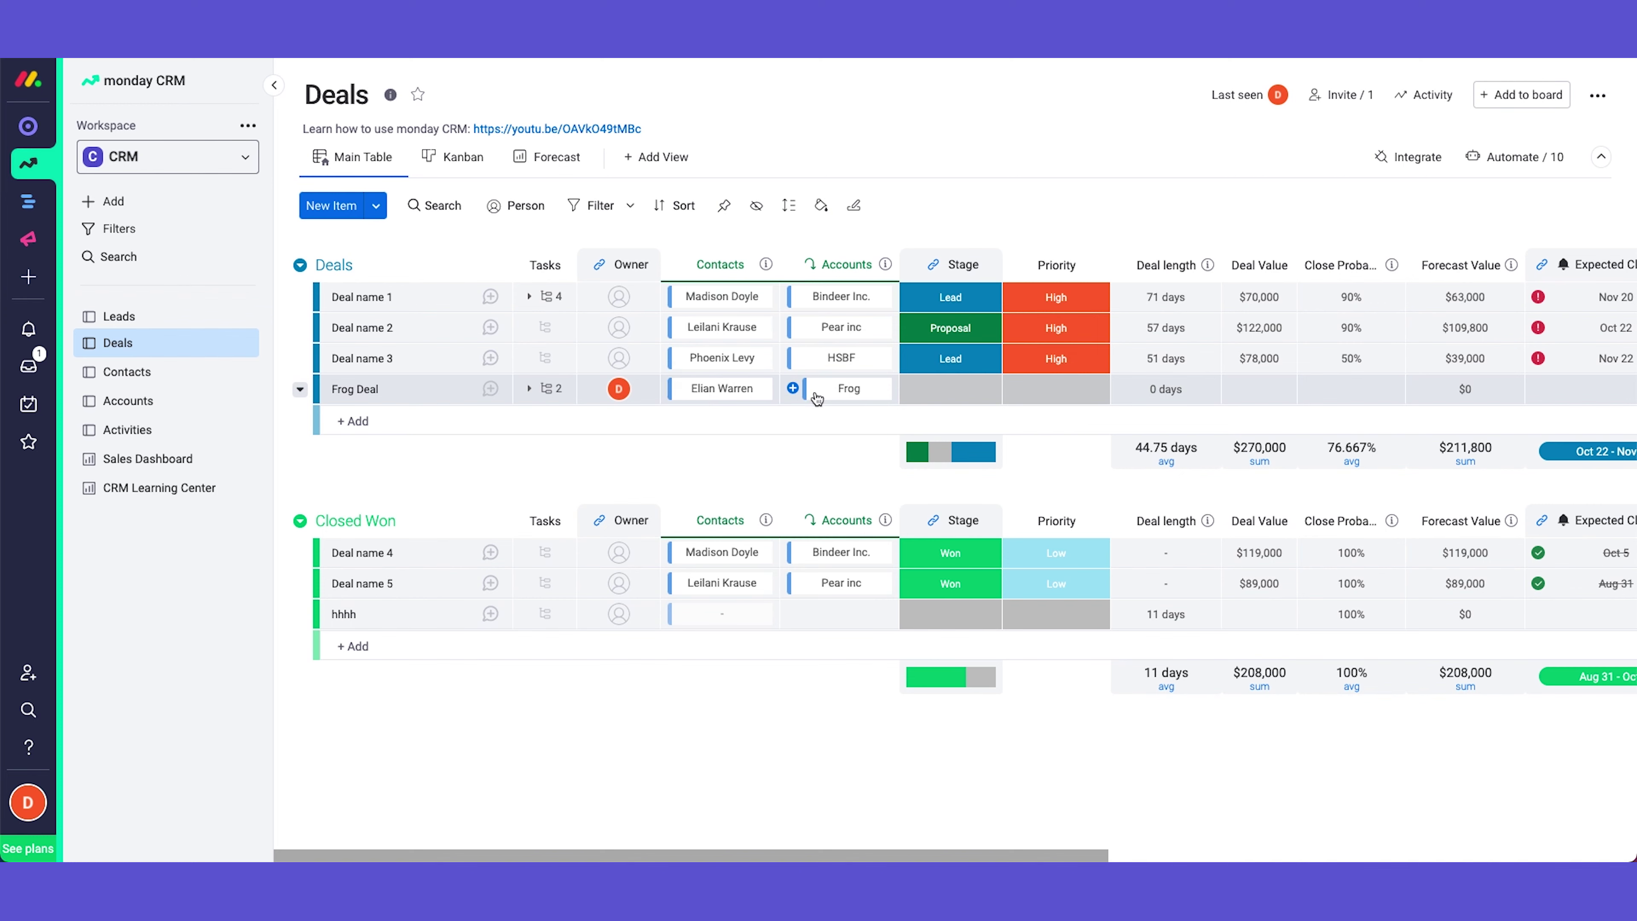
scroll(690, 510, right, 3)
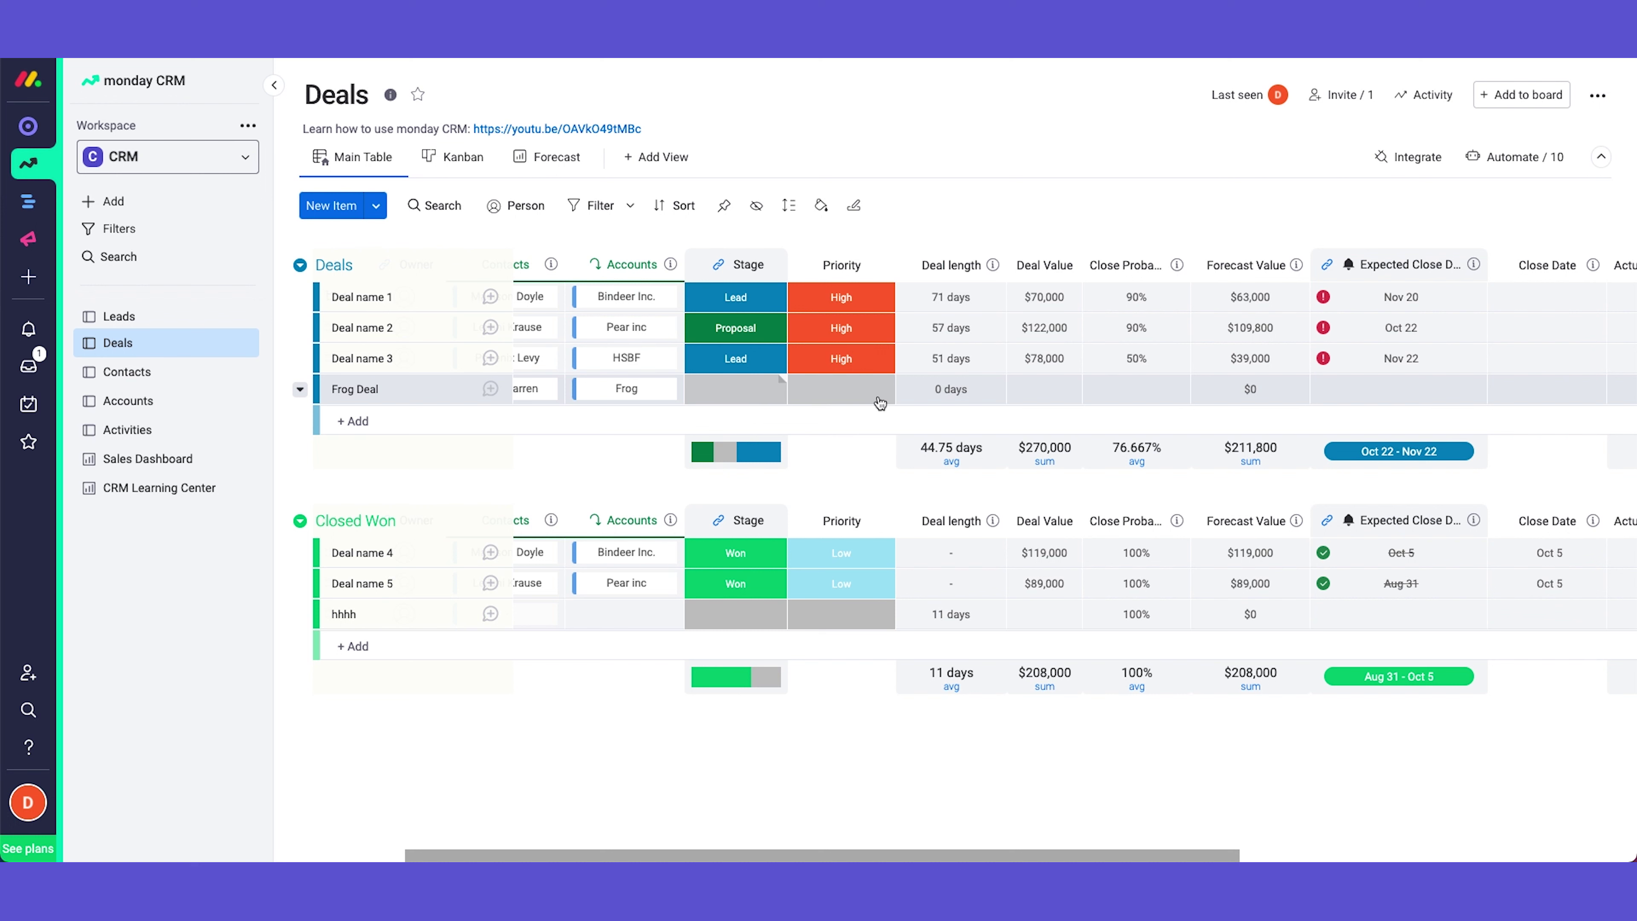
- Set Frog Deal's Stage cell to Proposal and its Priority cell to Medium
click(768, 395)
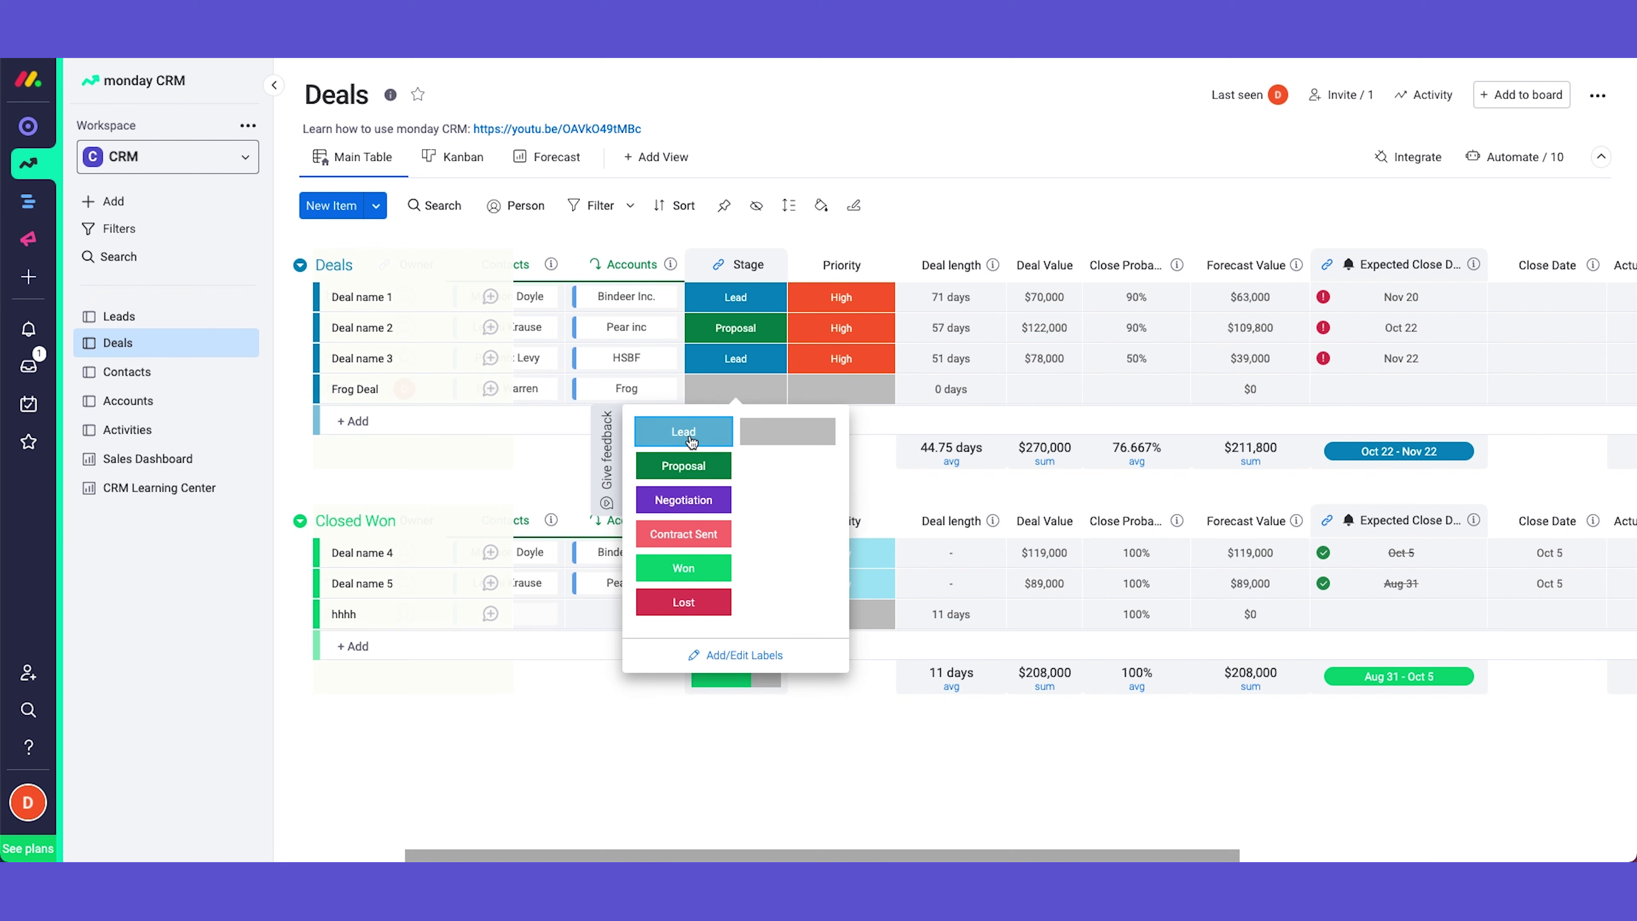
click(670, 467)
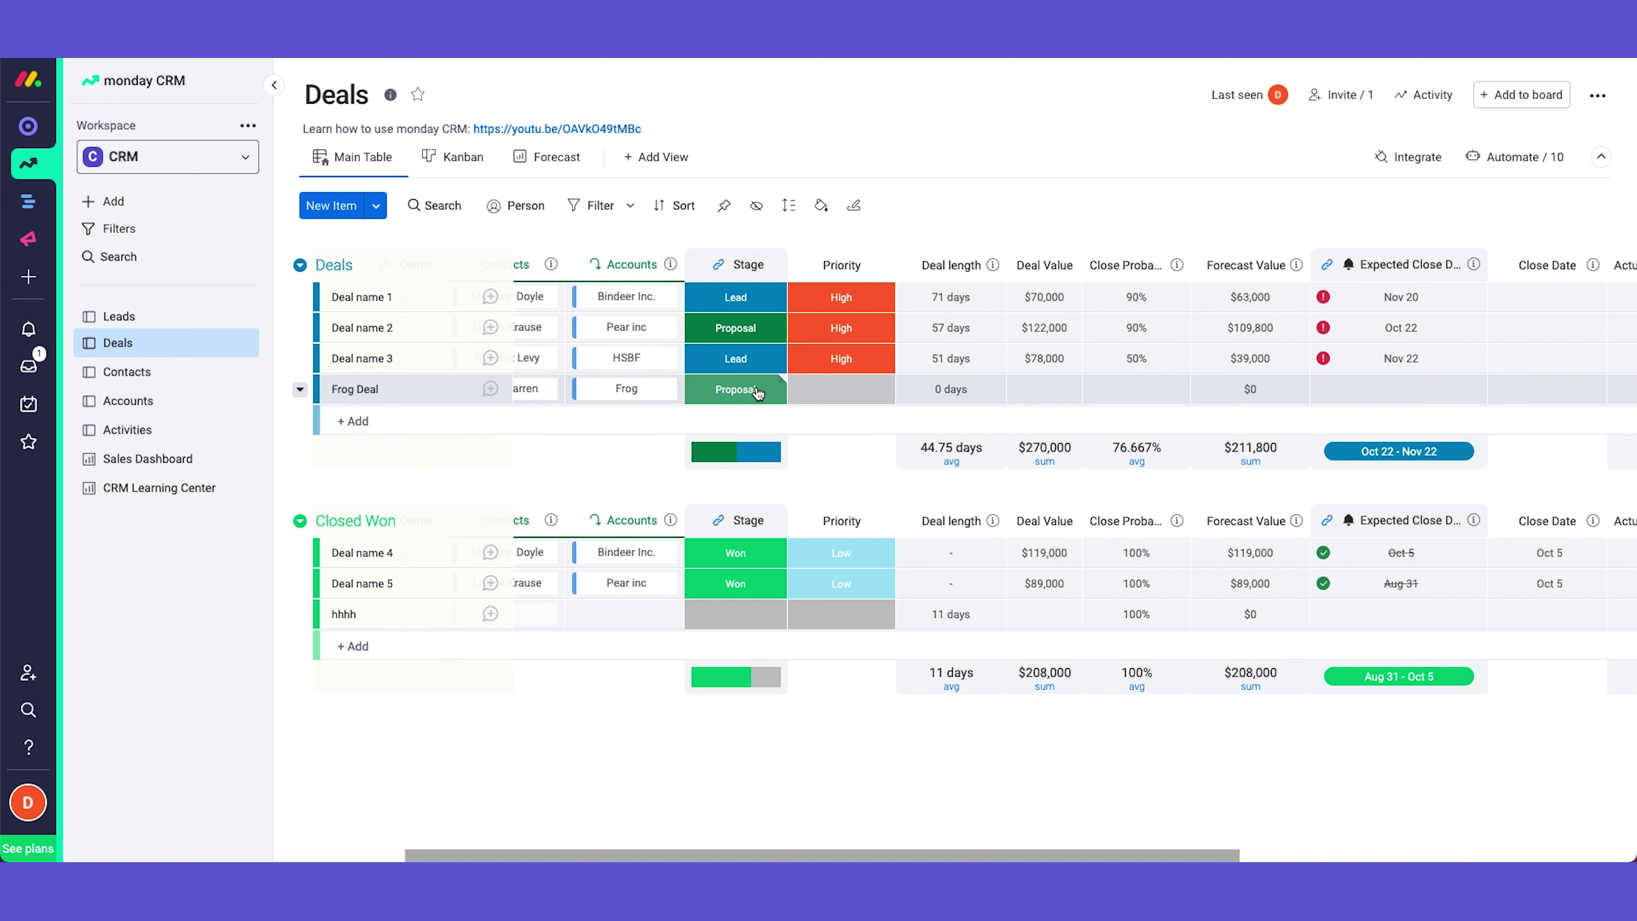
click(870, 400)
click(869, 464)
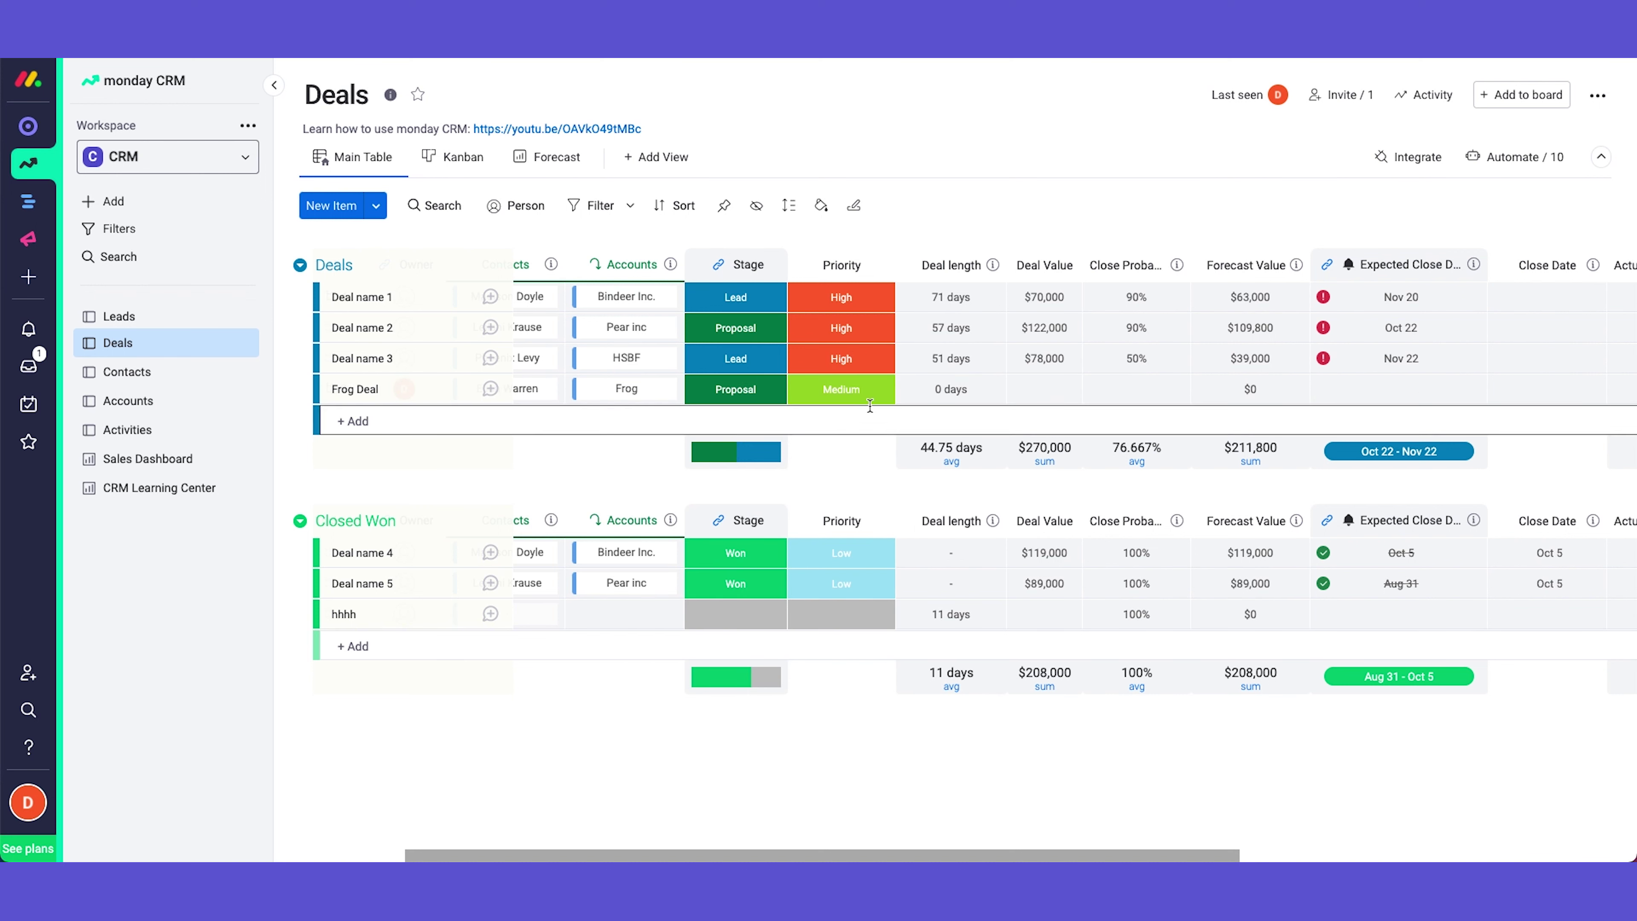
scroll(848, 410, right, 3)
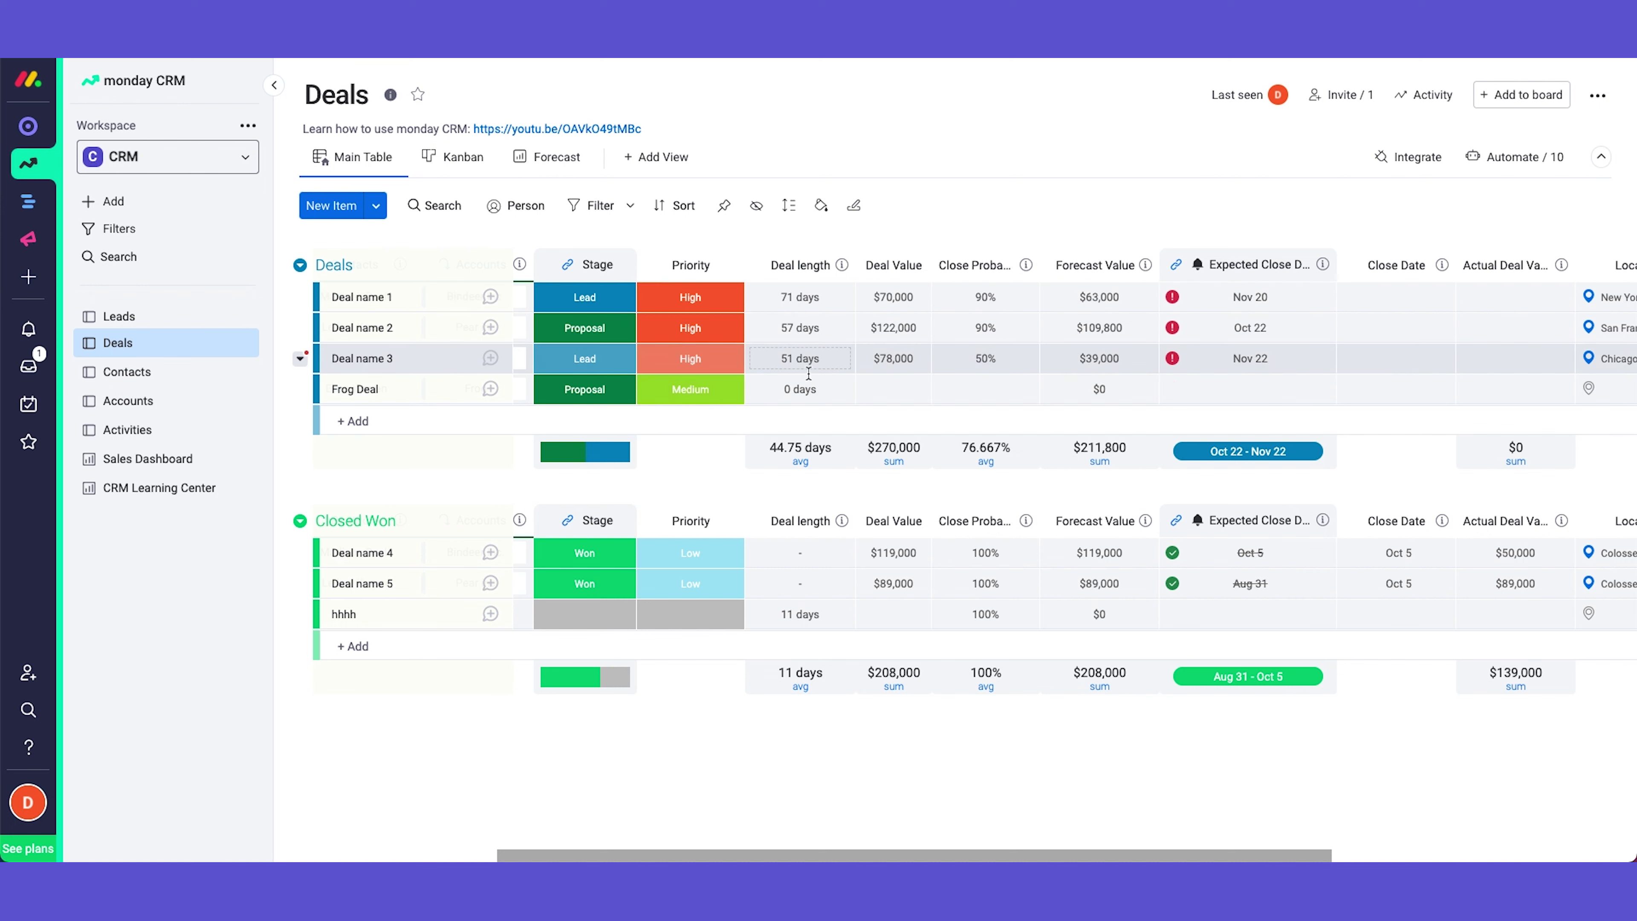
mouse_move(825, 271)
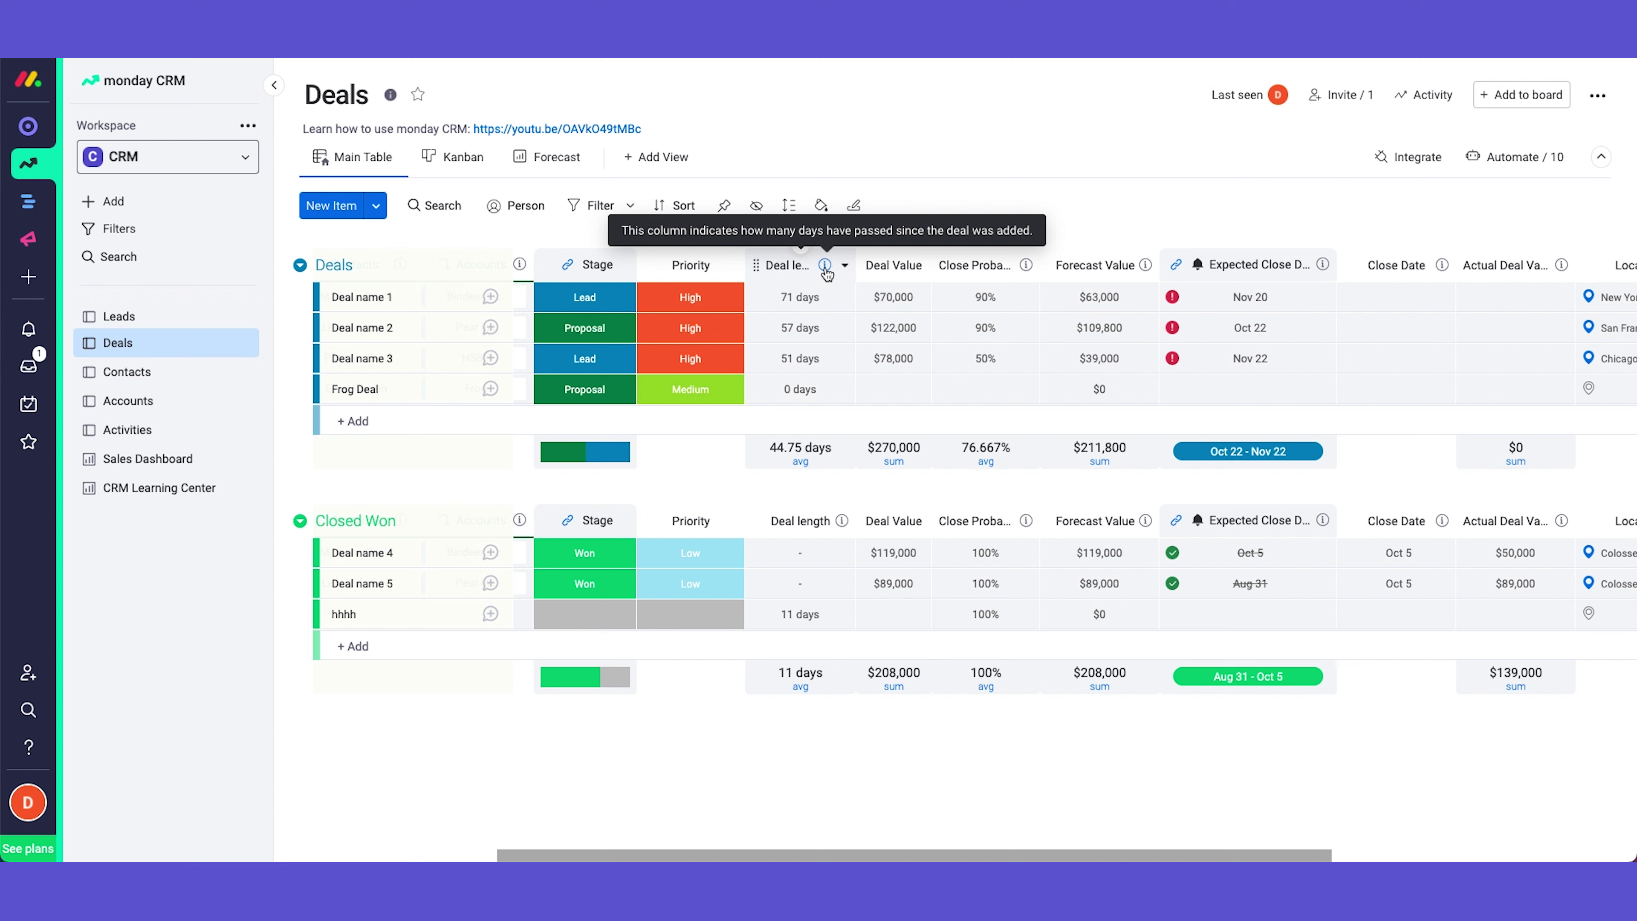
click(799, 395)
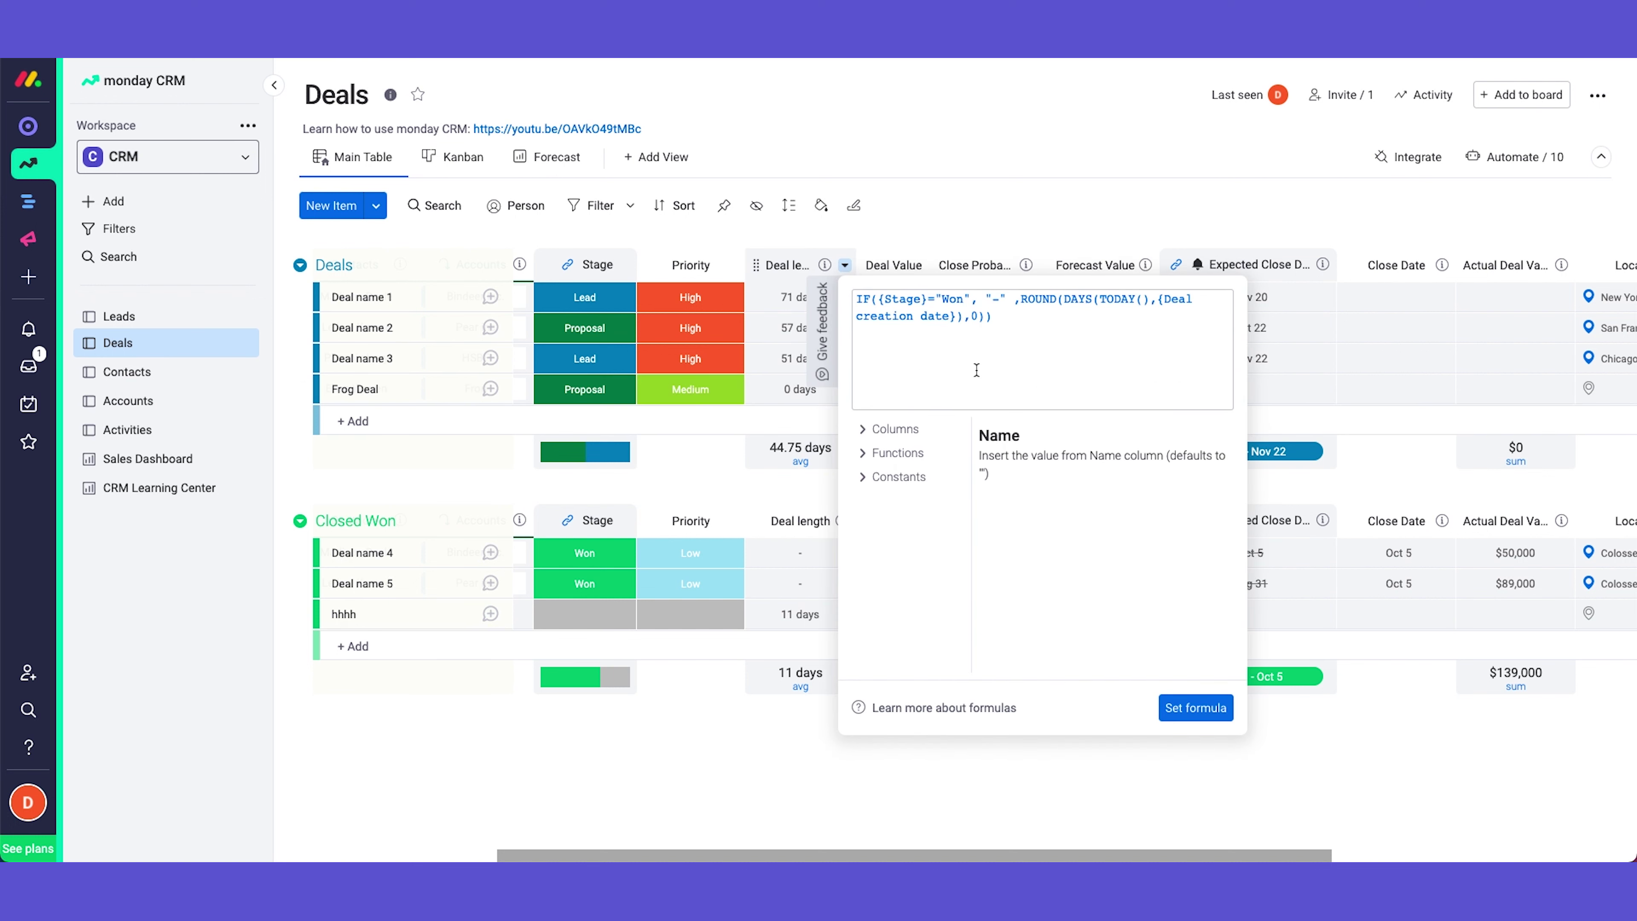
click(935, 213)
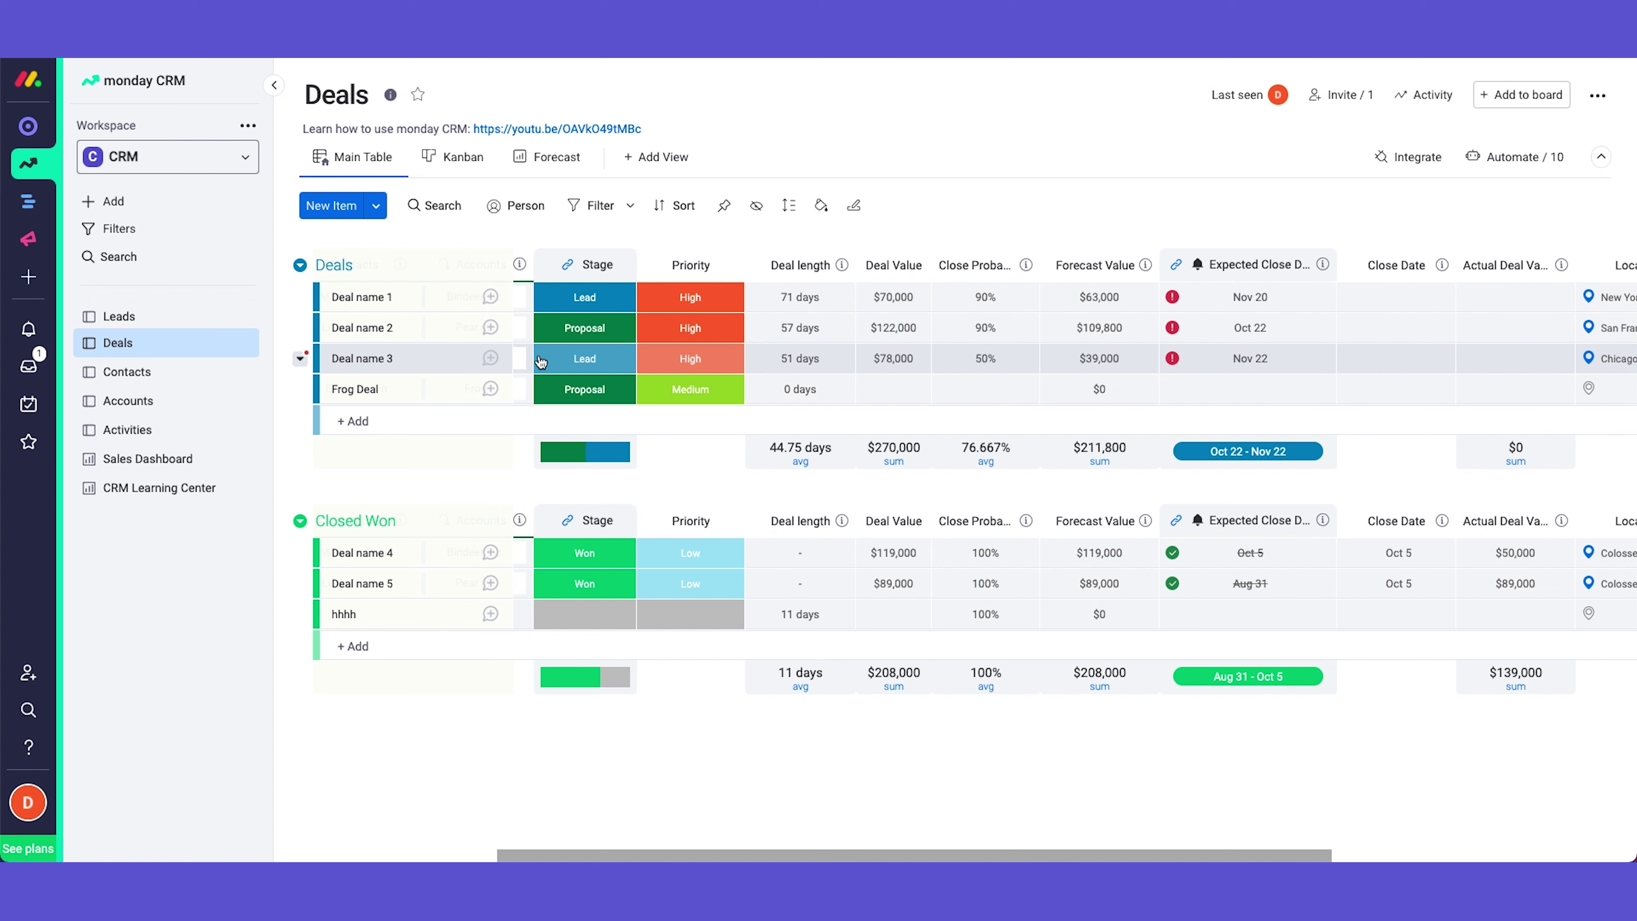
scroll(810, 363, right, 1)
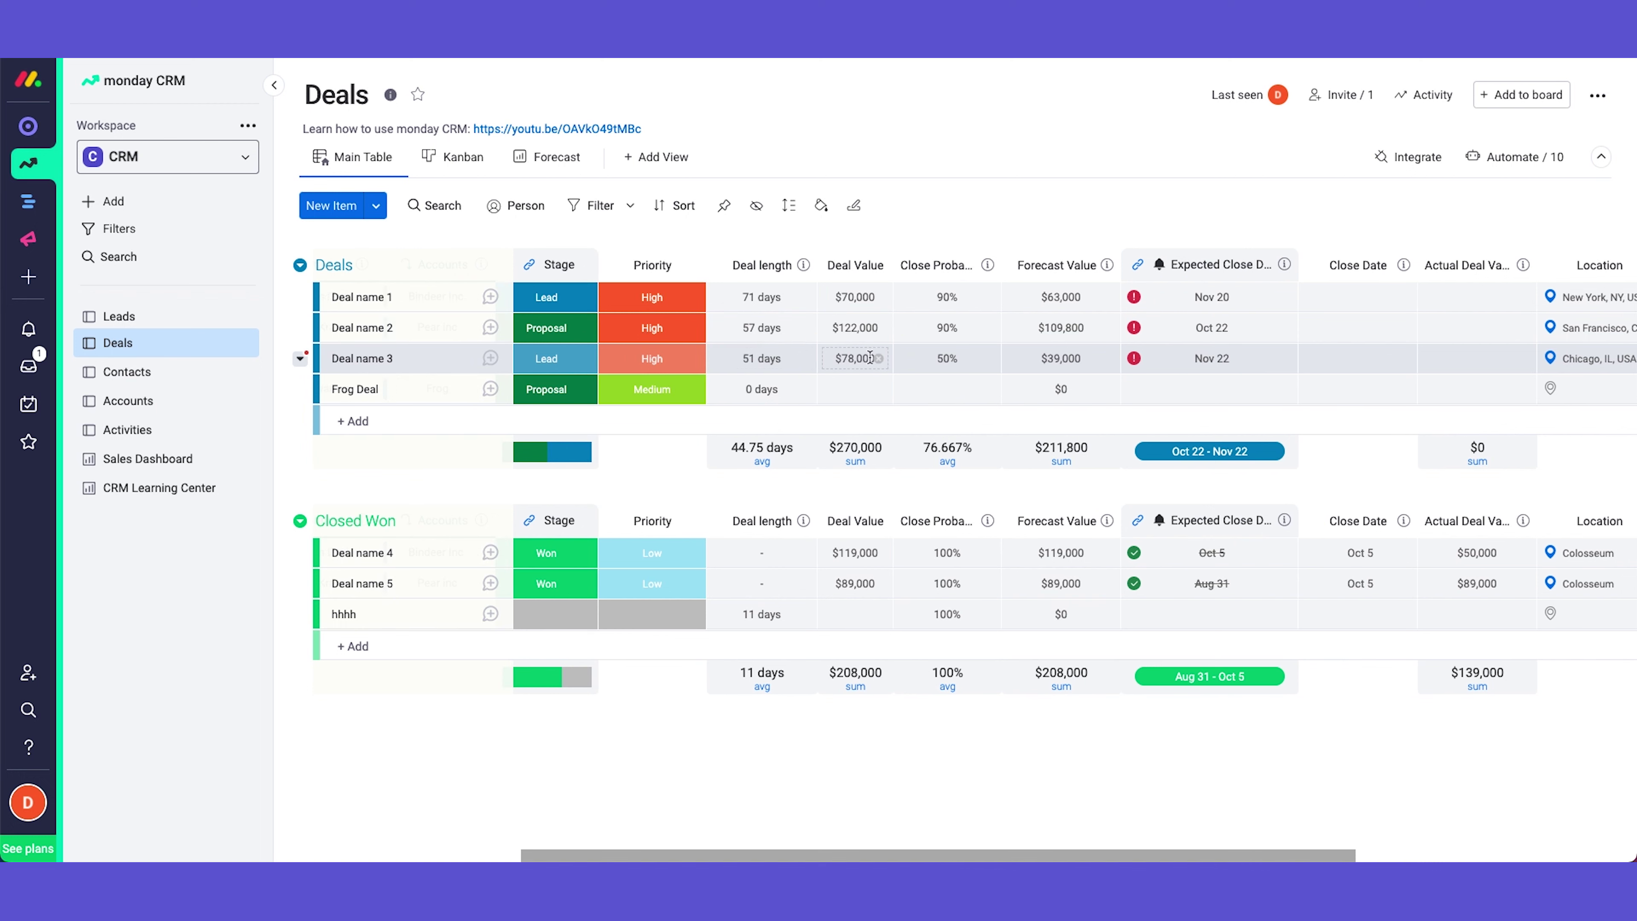
- Enter a $50,000 deal value and 50% close probability for Frog Deal
click(868, 387)
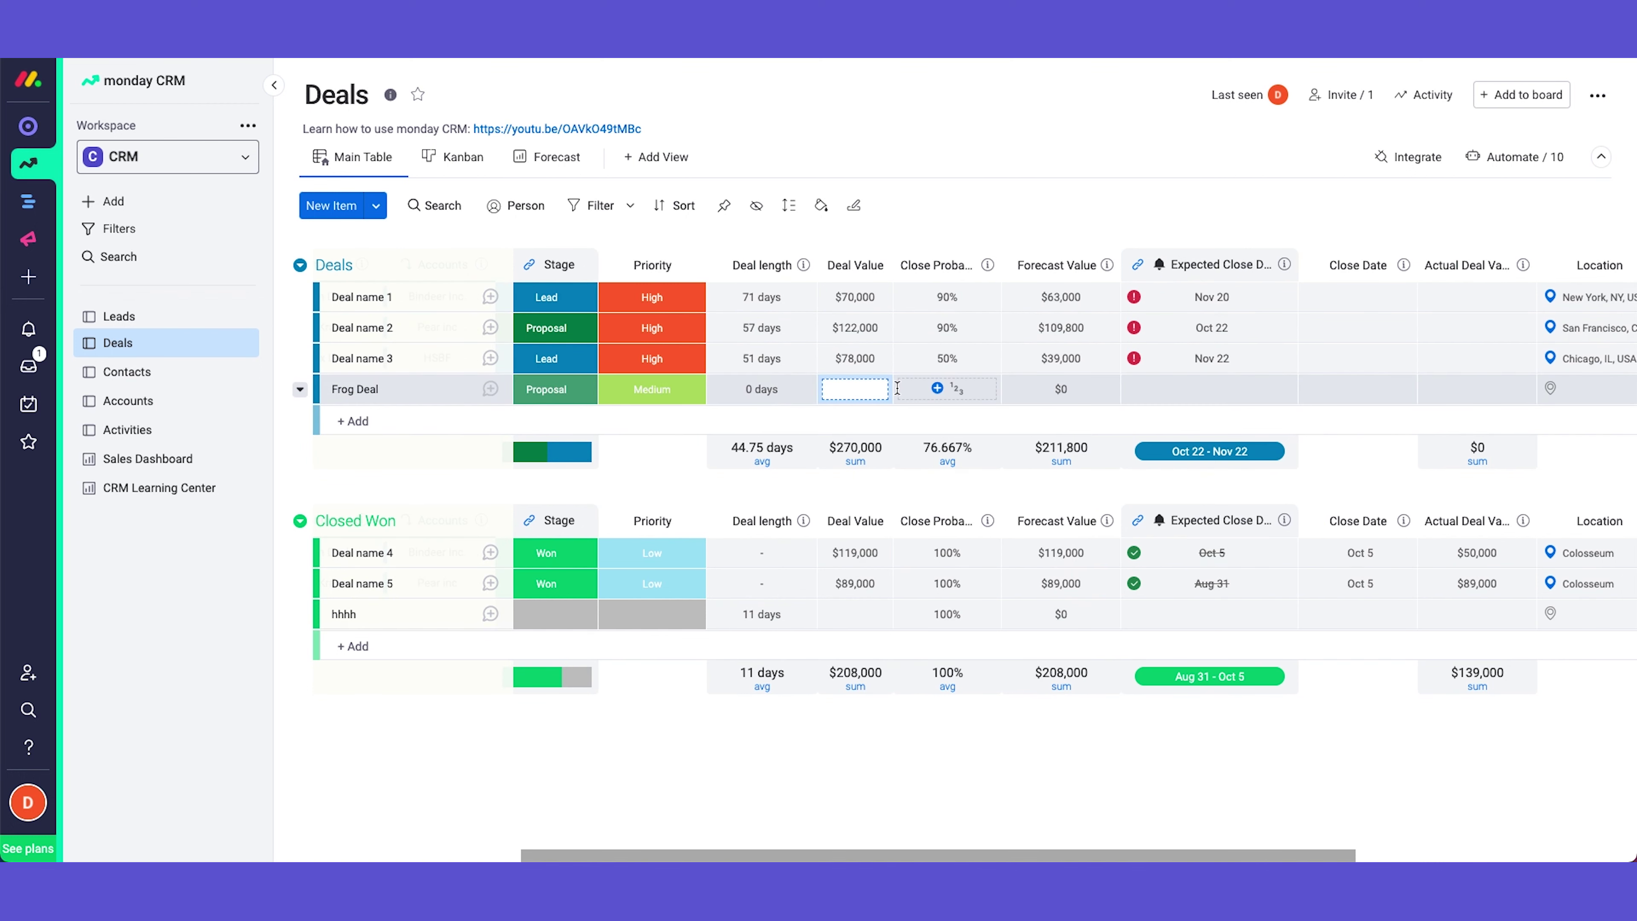
key(Return)
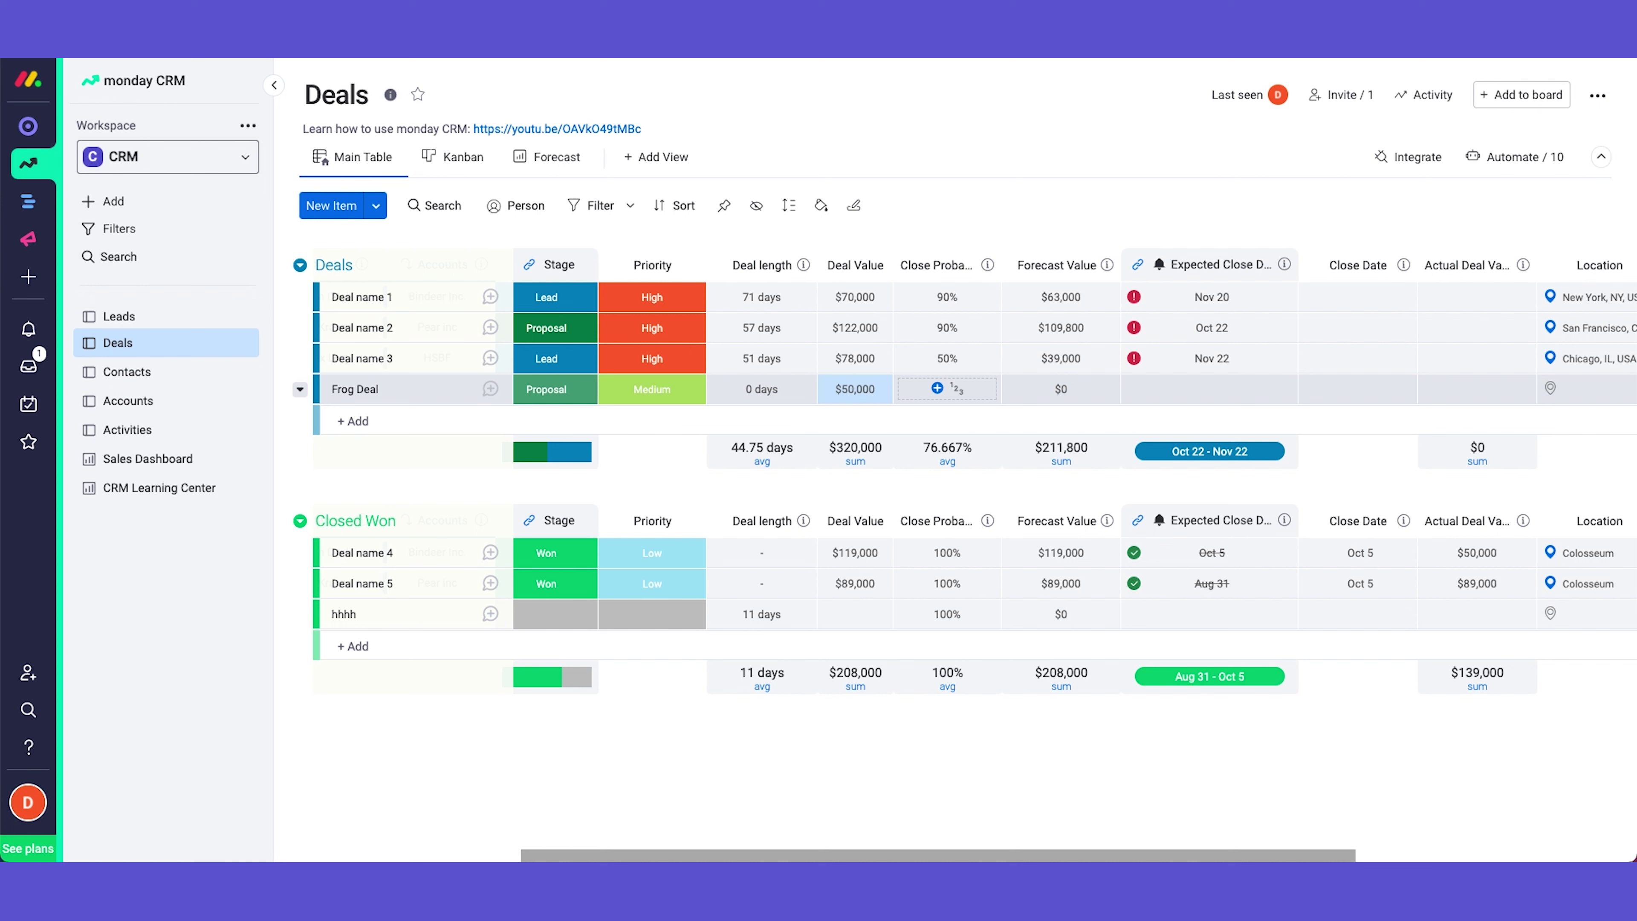
scroll(802, 403, right, 2)
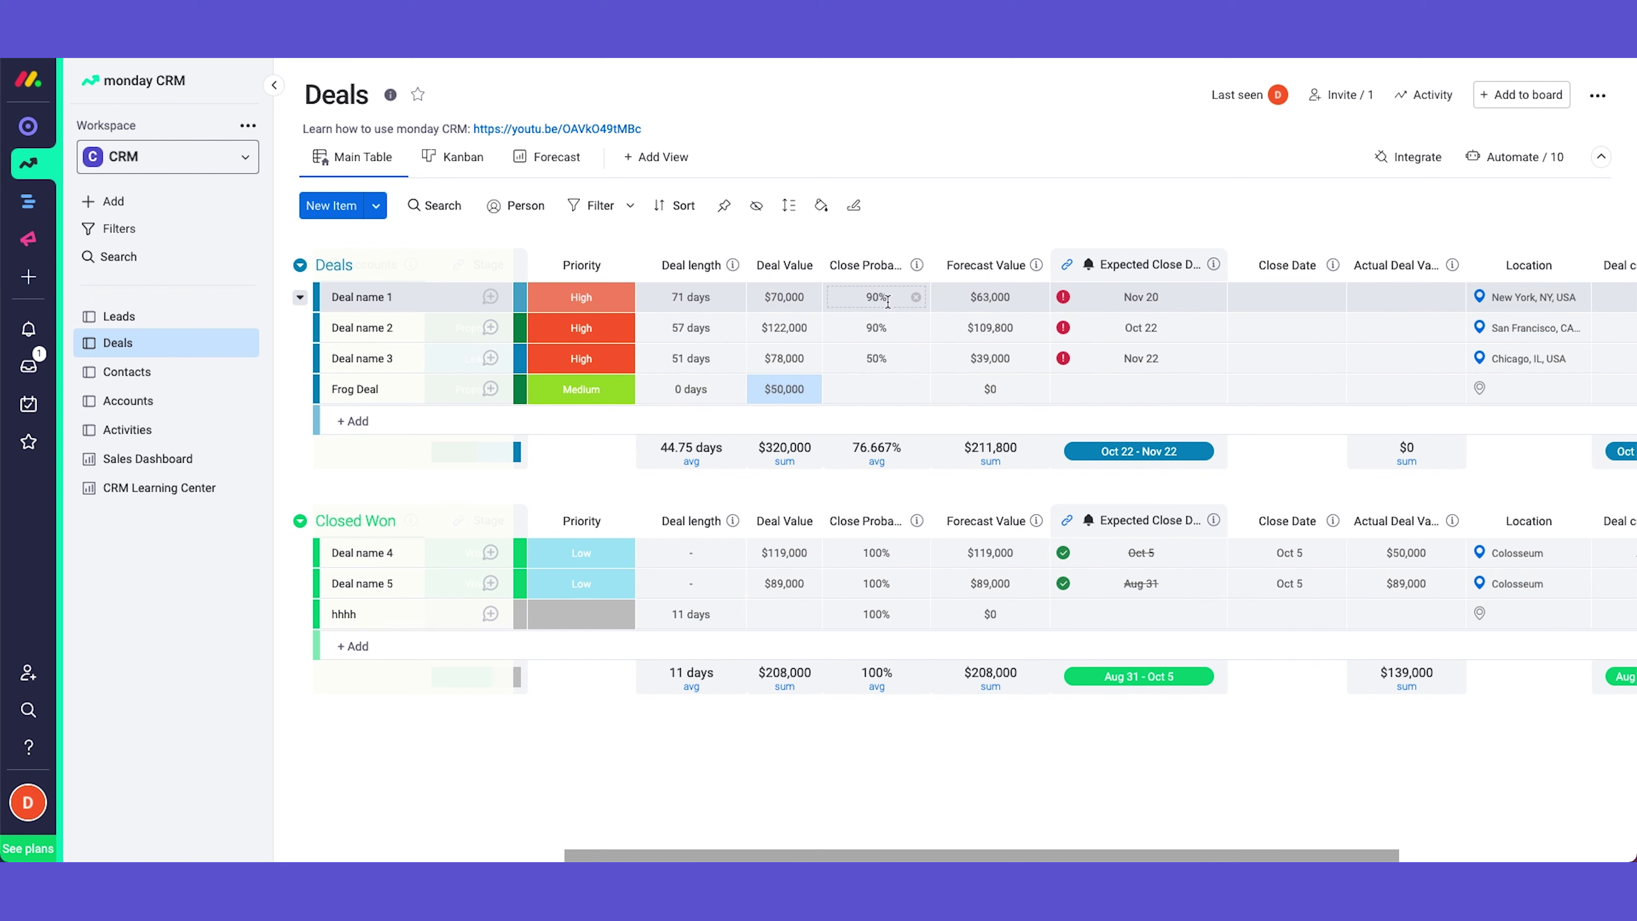
mouse_move(900, 269)
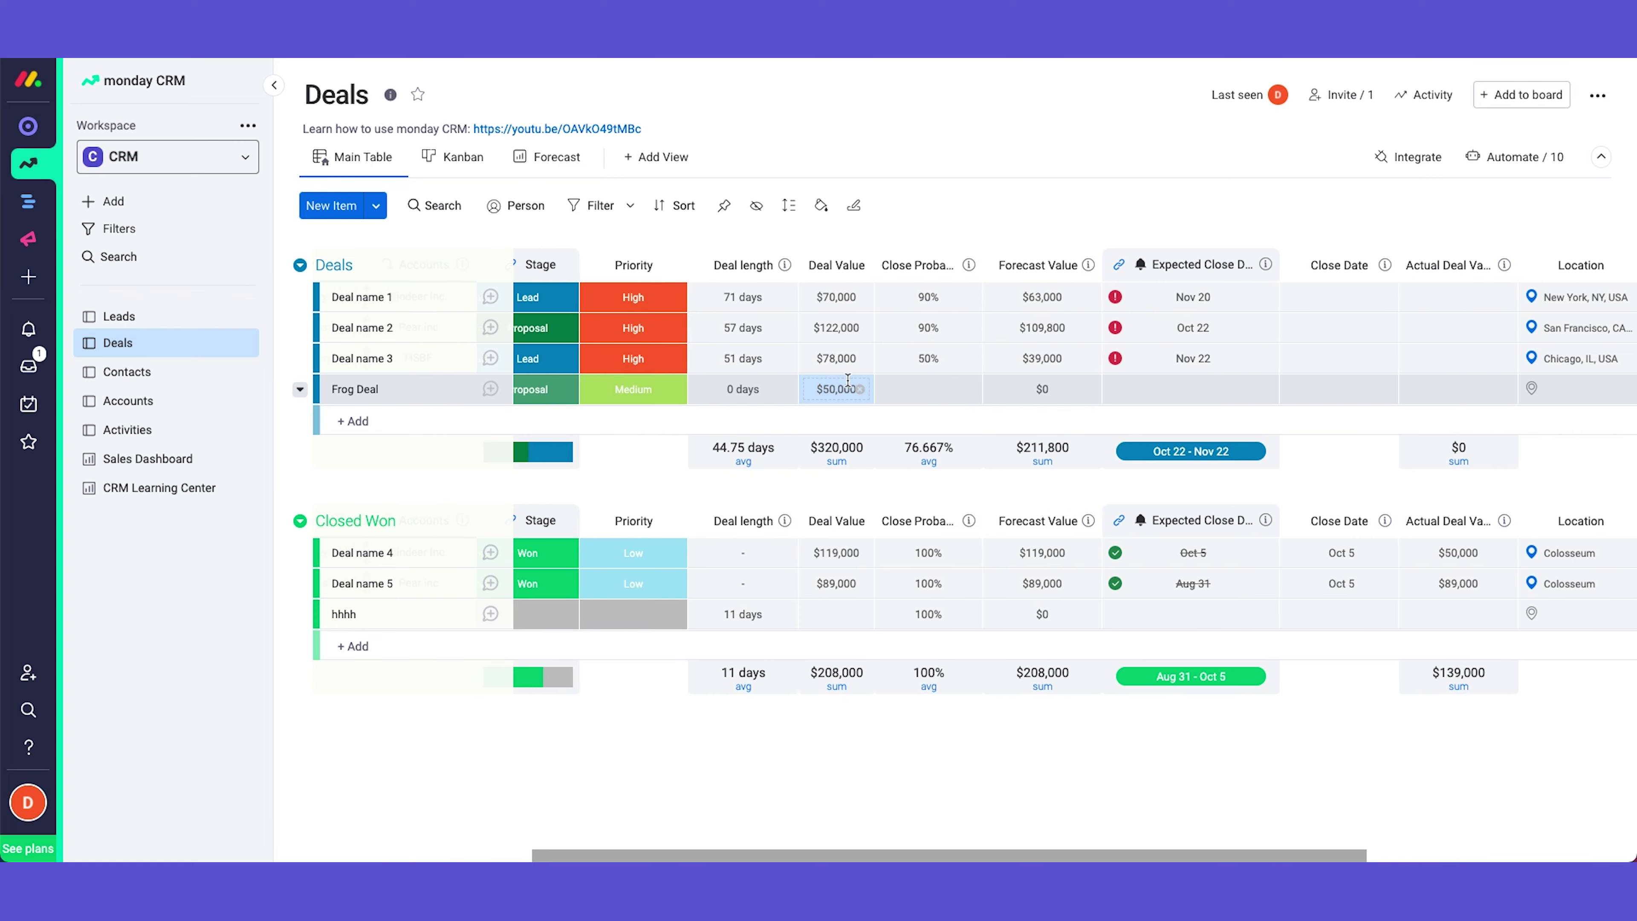
click(921, 390)
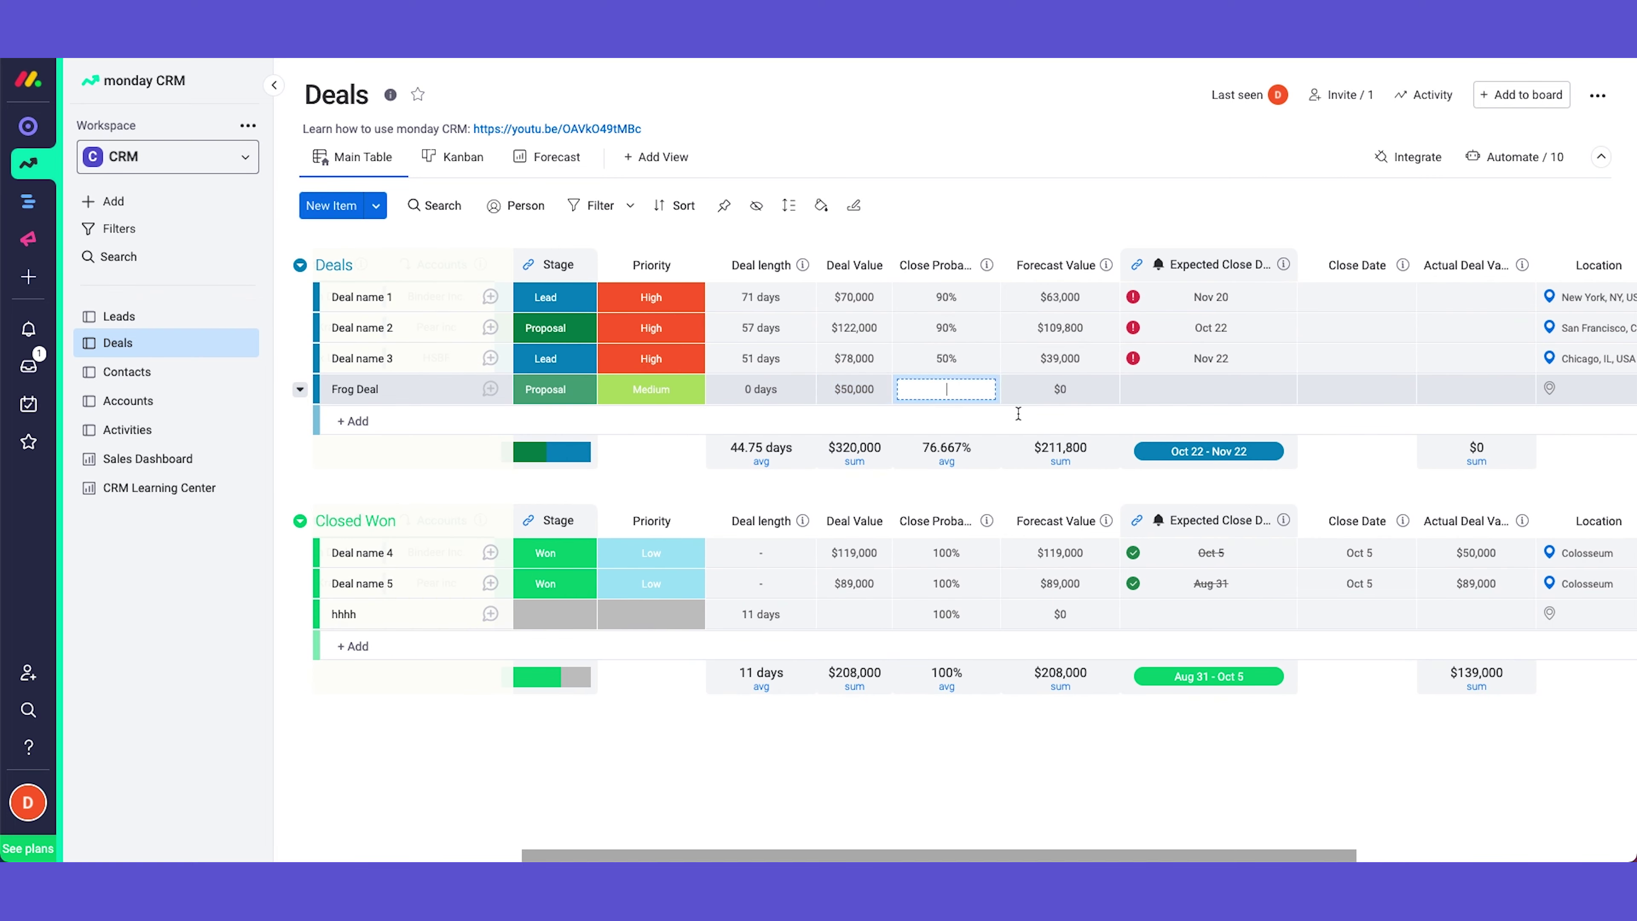
key(Return)
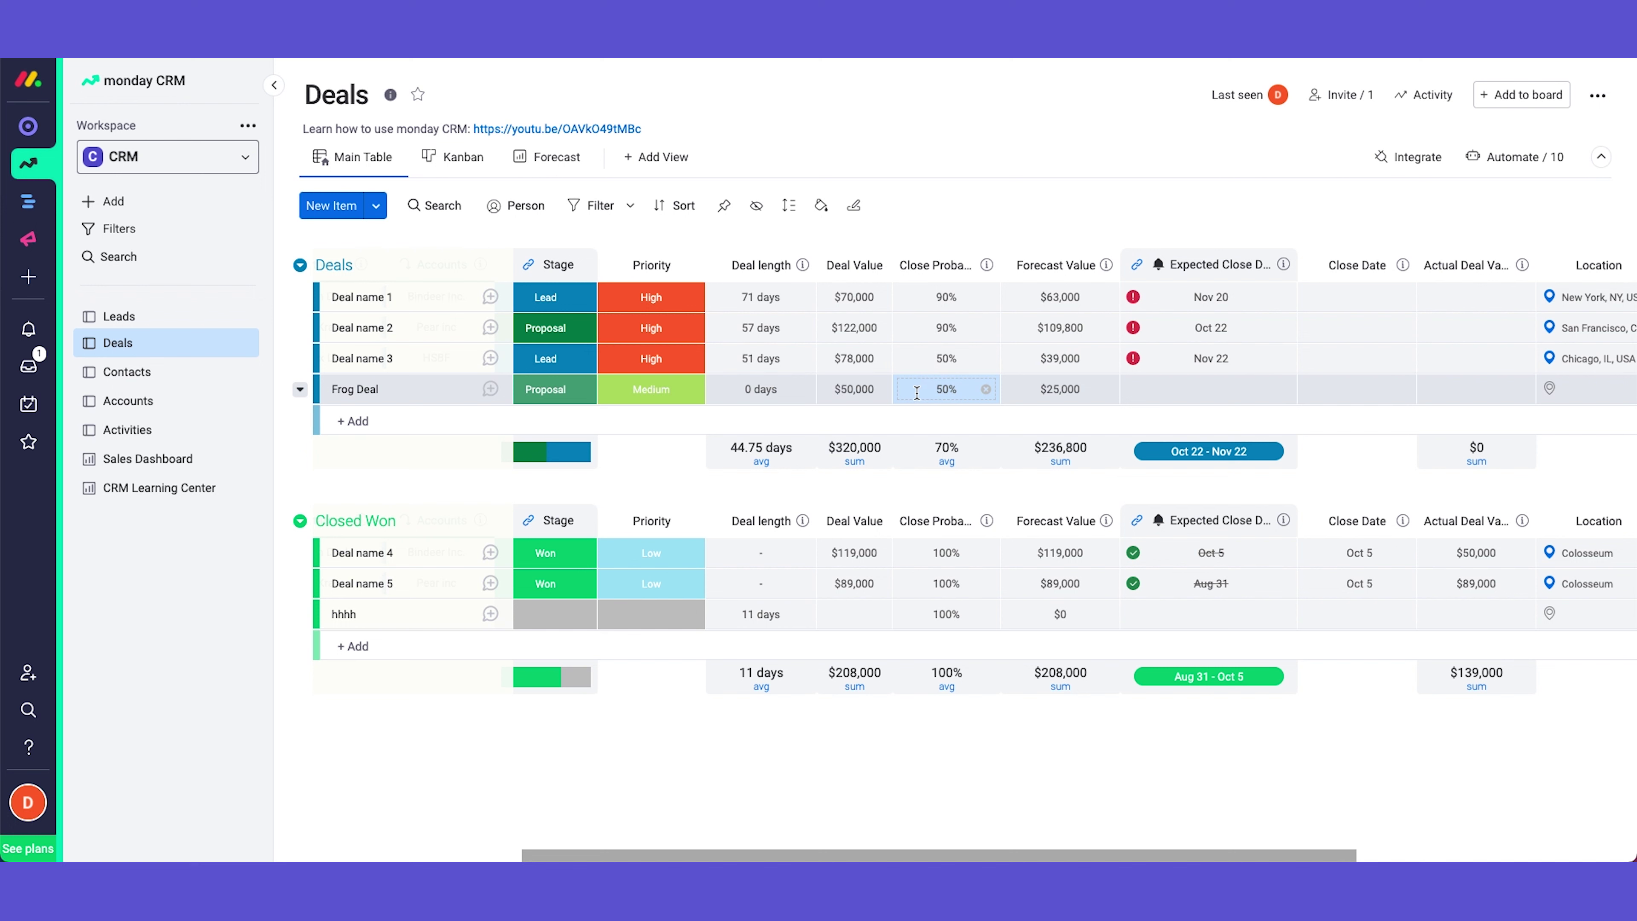
- Inspect the Forecast Value formula, highlighting its Close Probability term, without changing it
click(1051, 390)
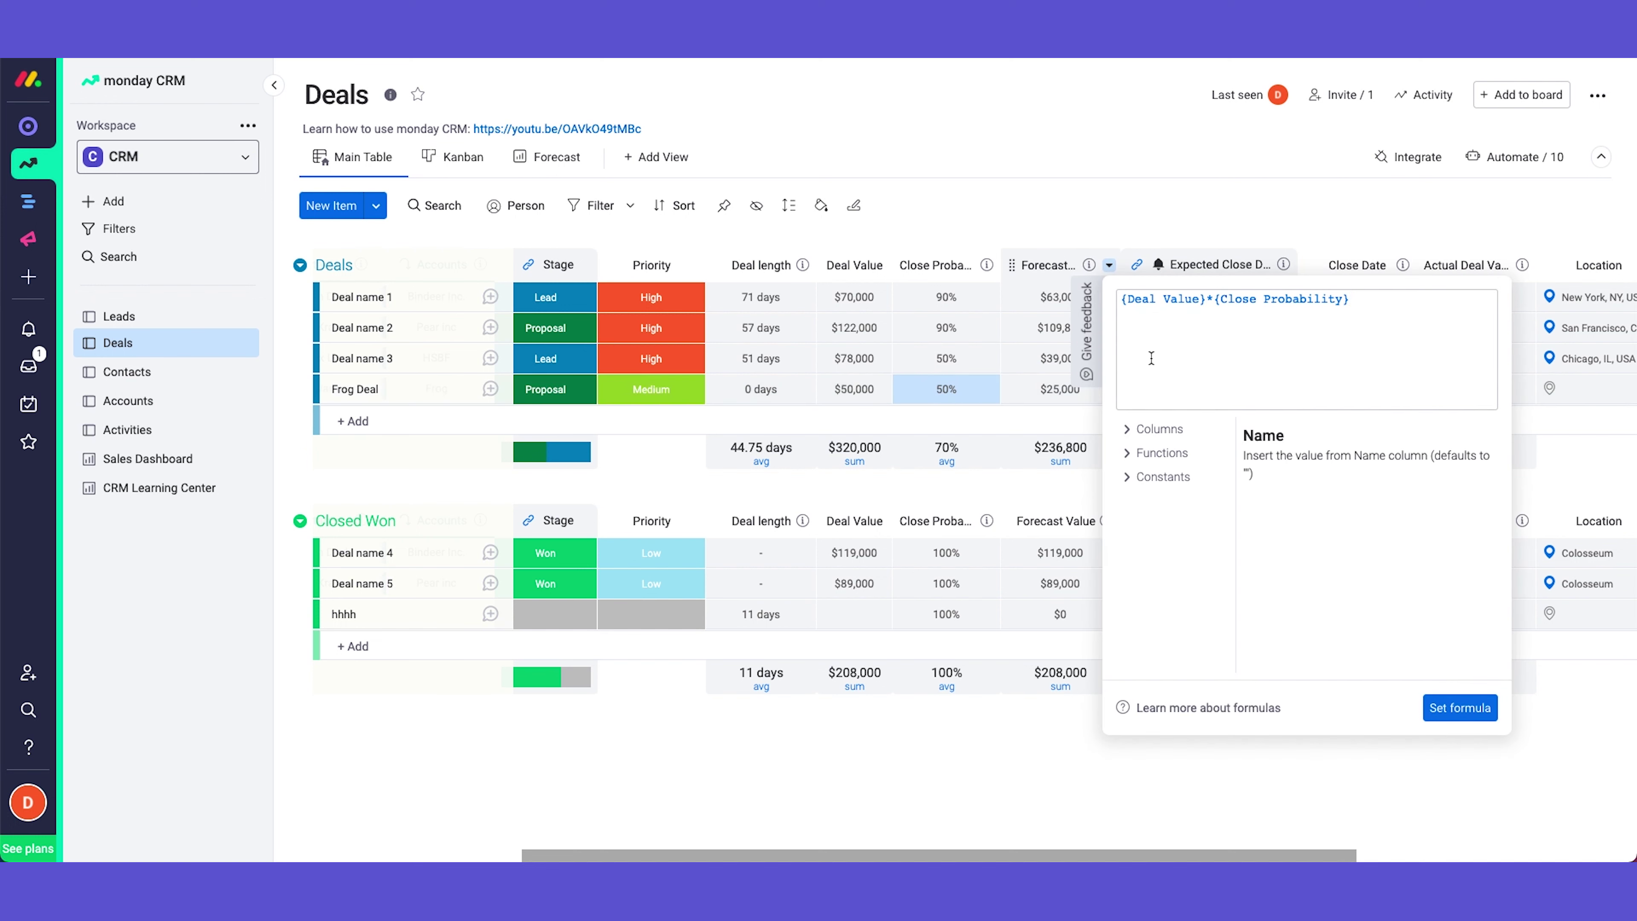
click(1147, 298)
drag(1228, 298, 1349, 300)
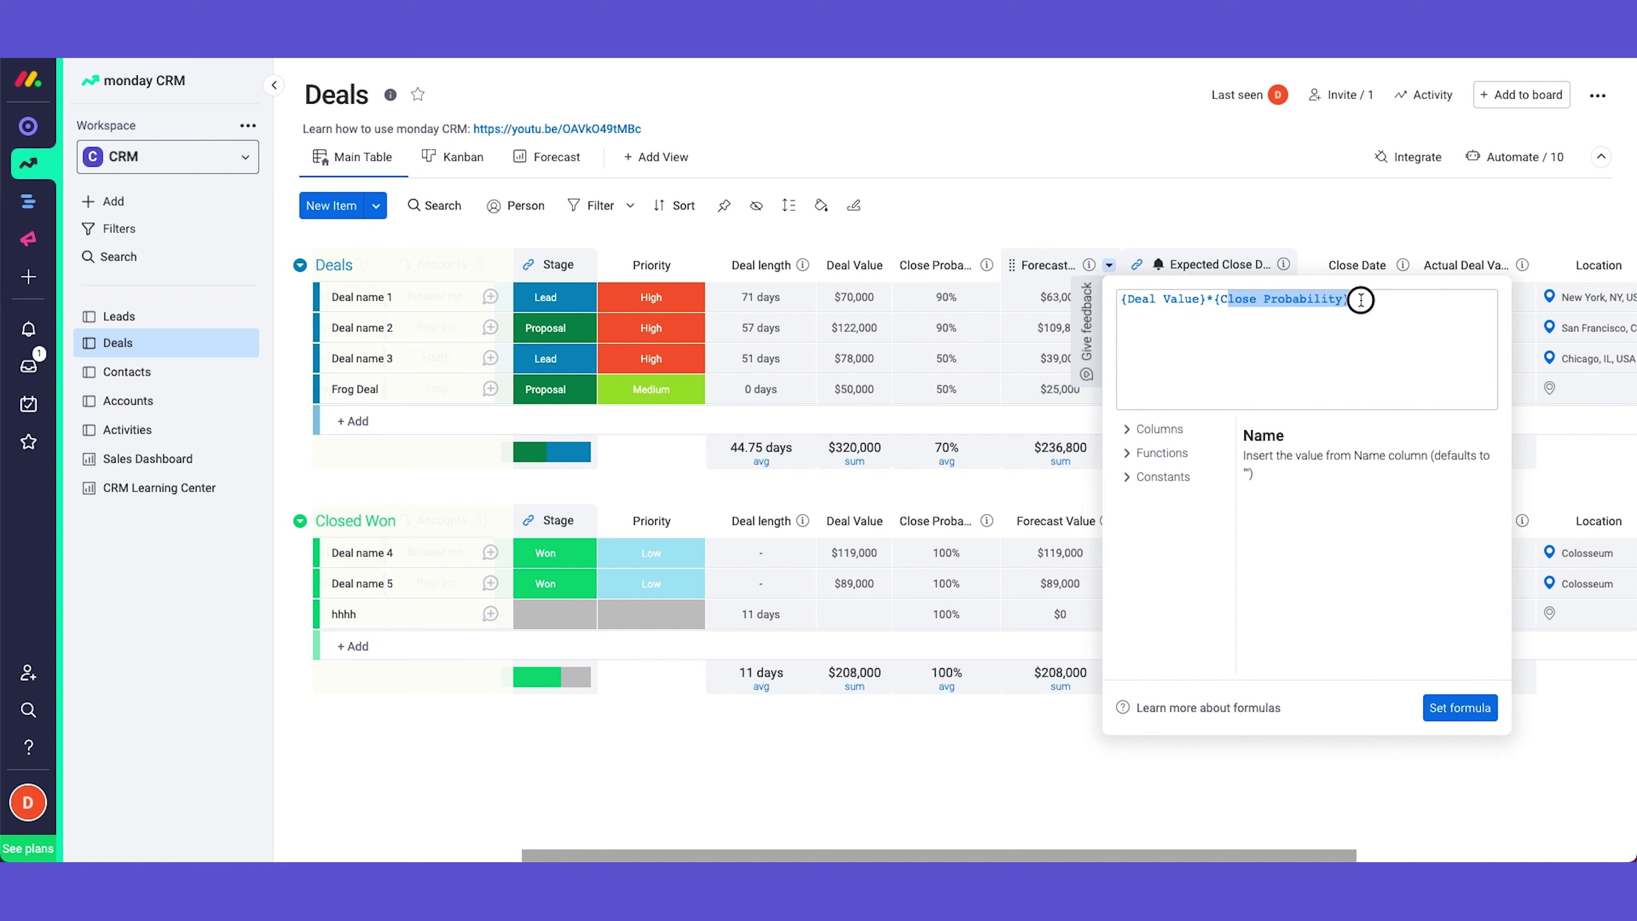
click(1207, 186)
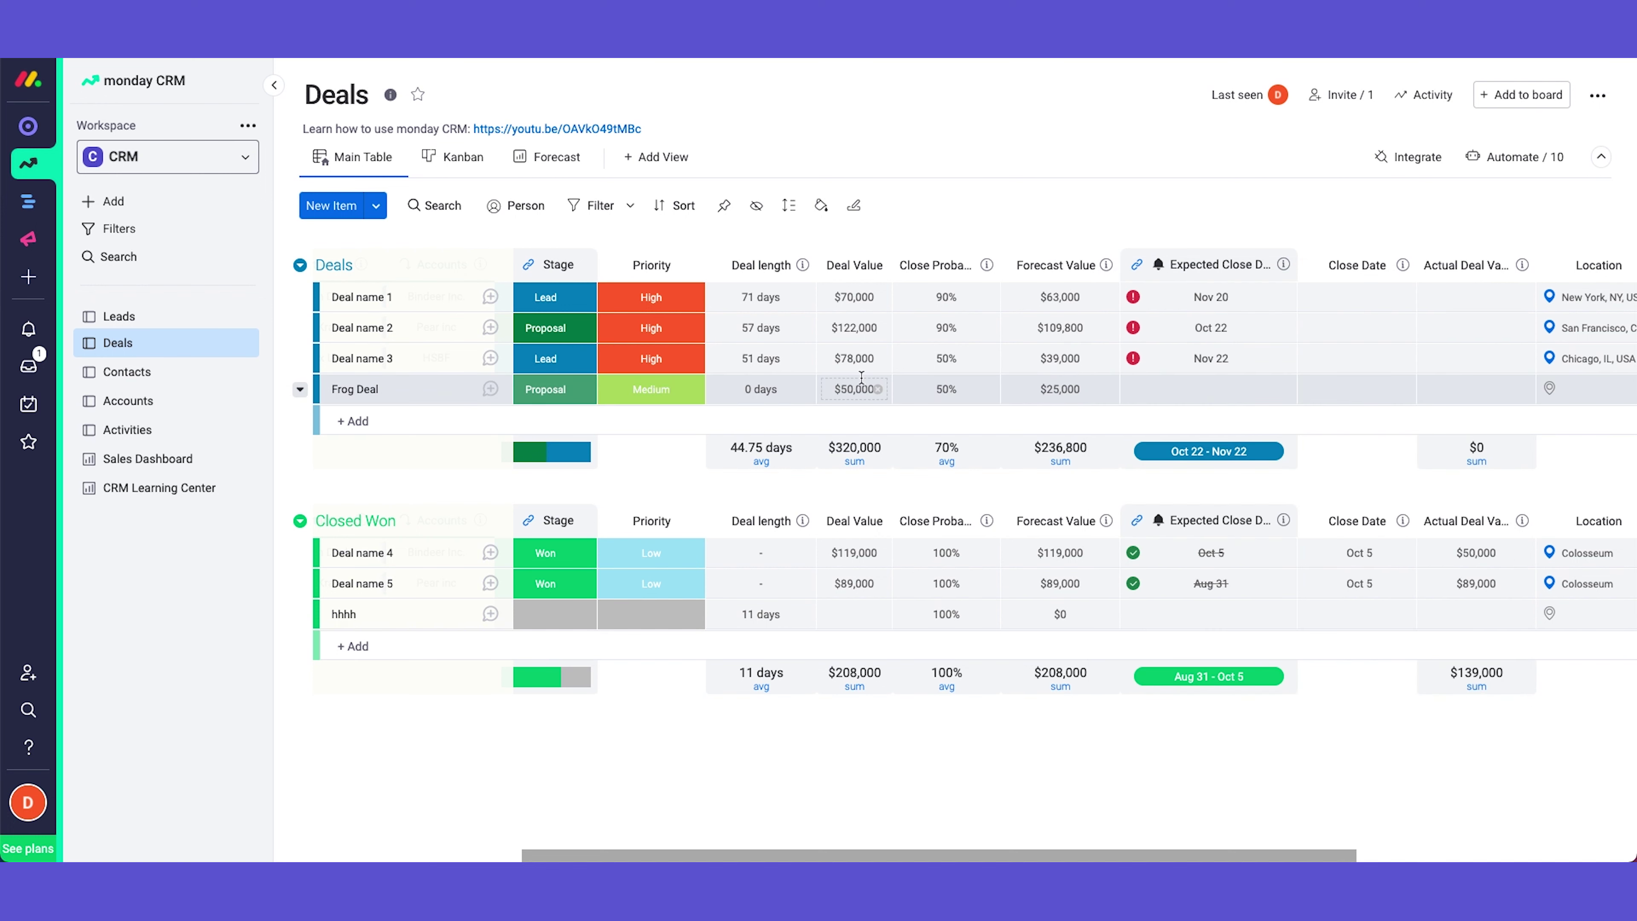
click(1040, 394)
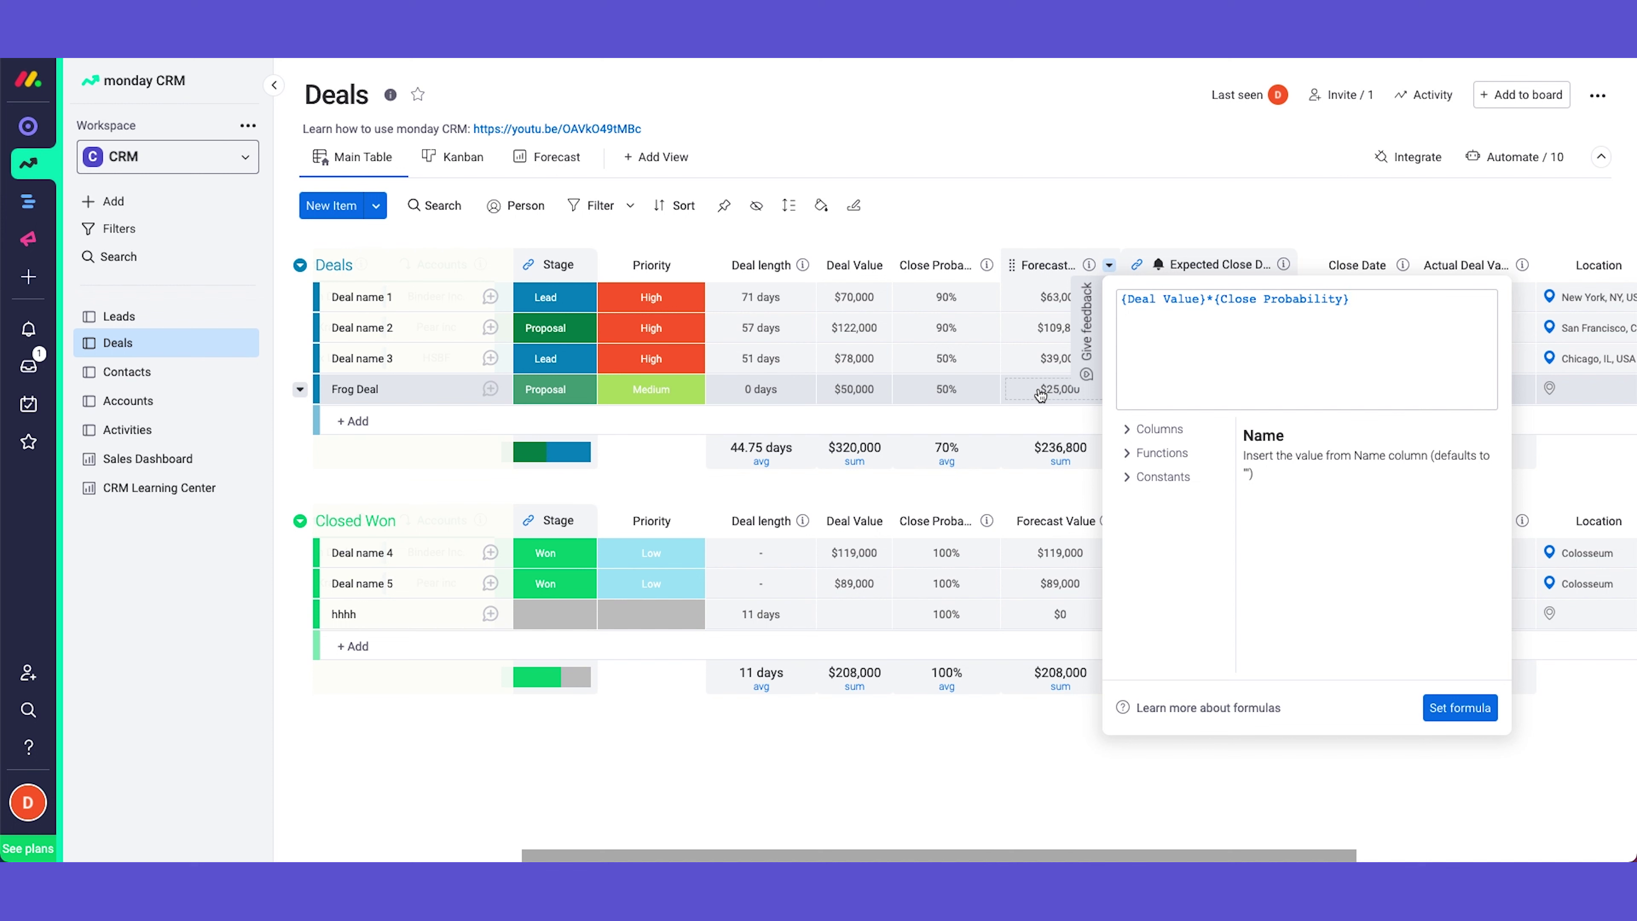
key(Escape)
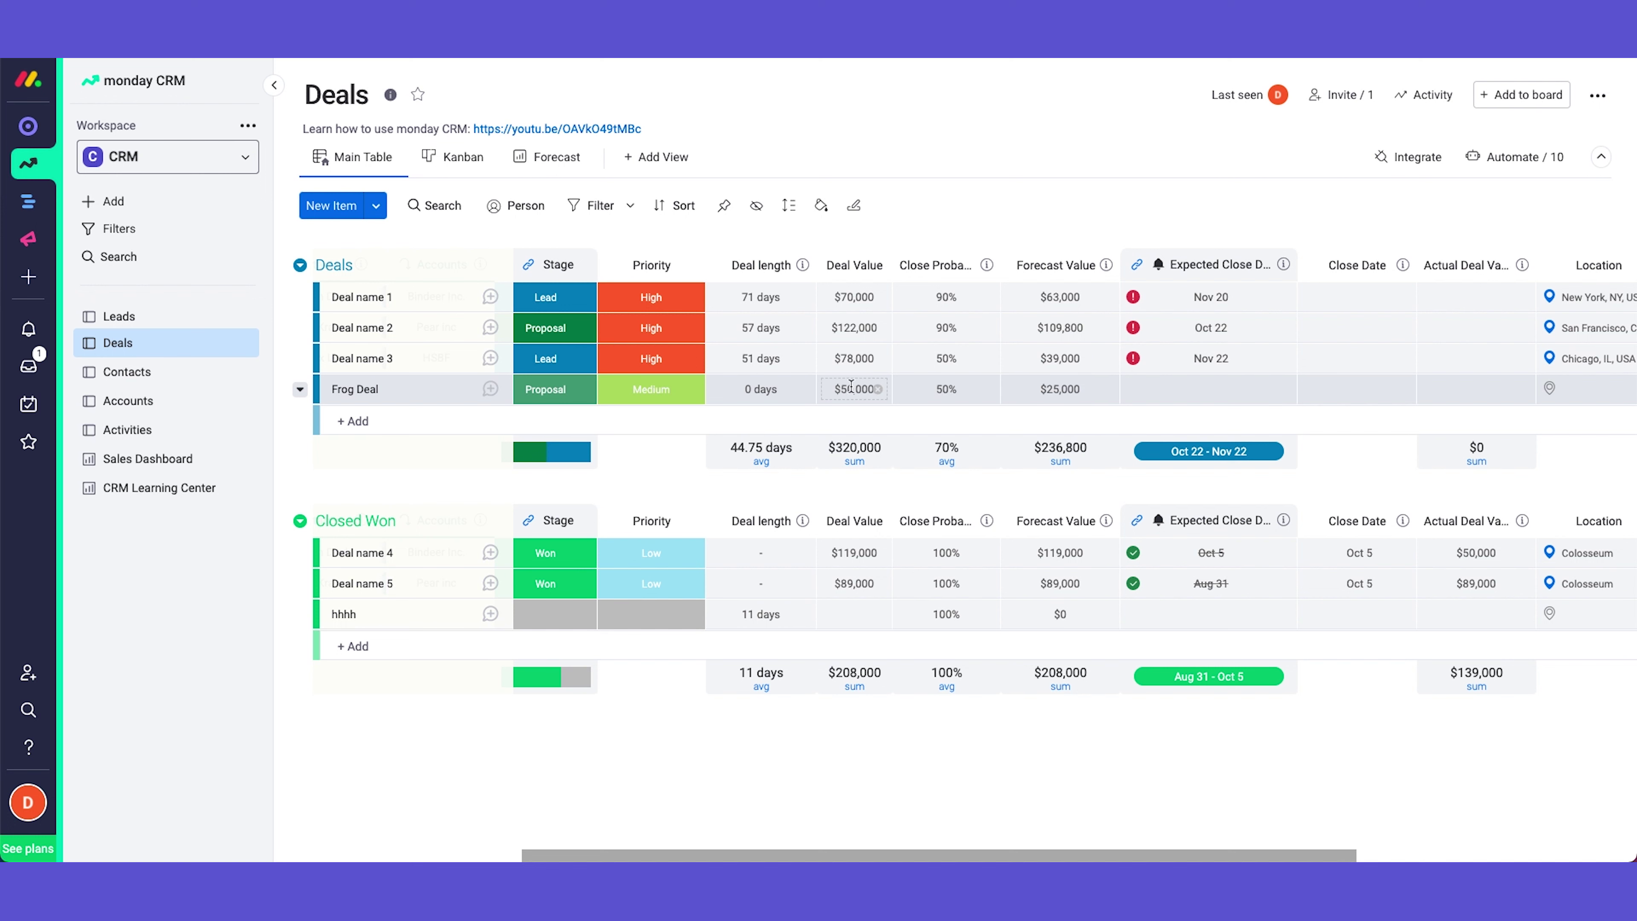
scroll(873, 398, right, 5)
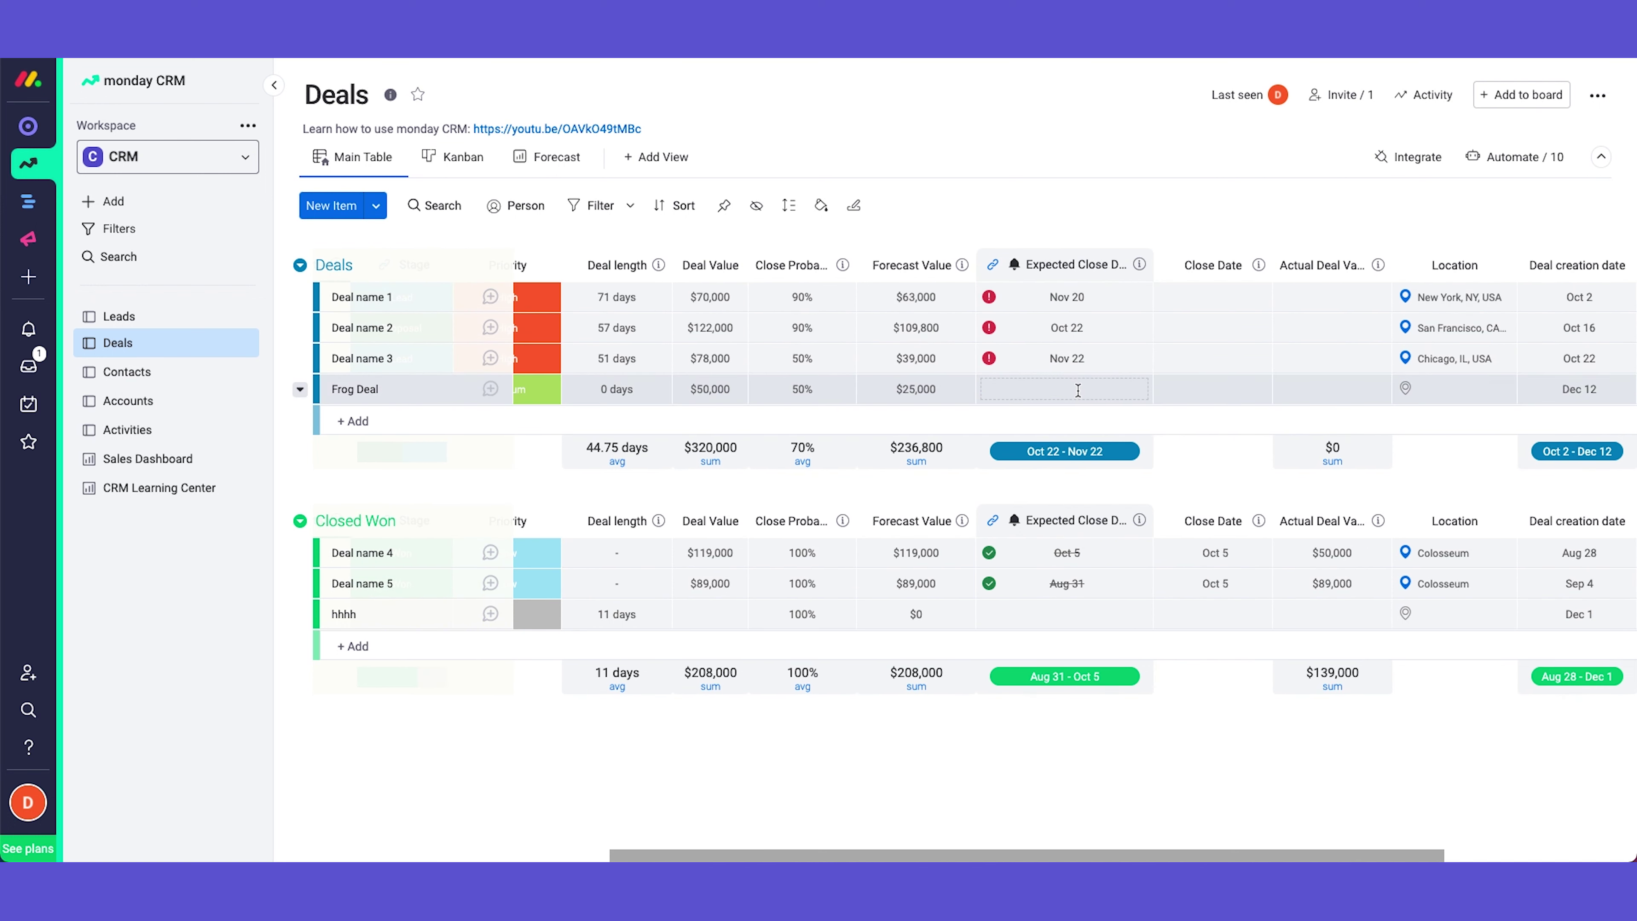
click(1063, 382)
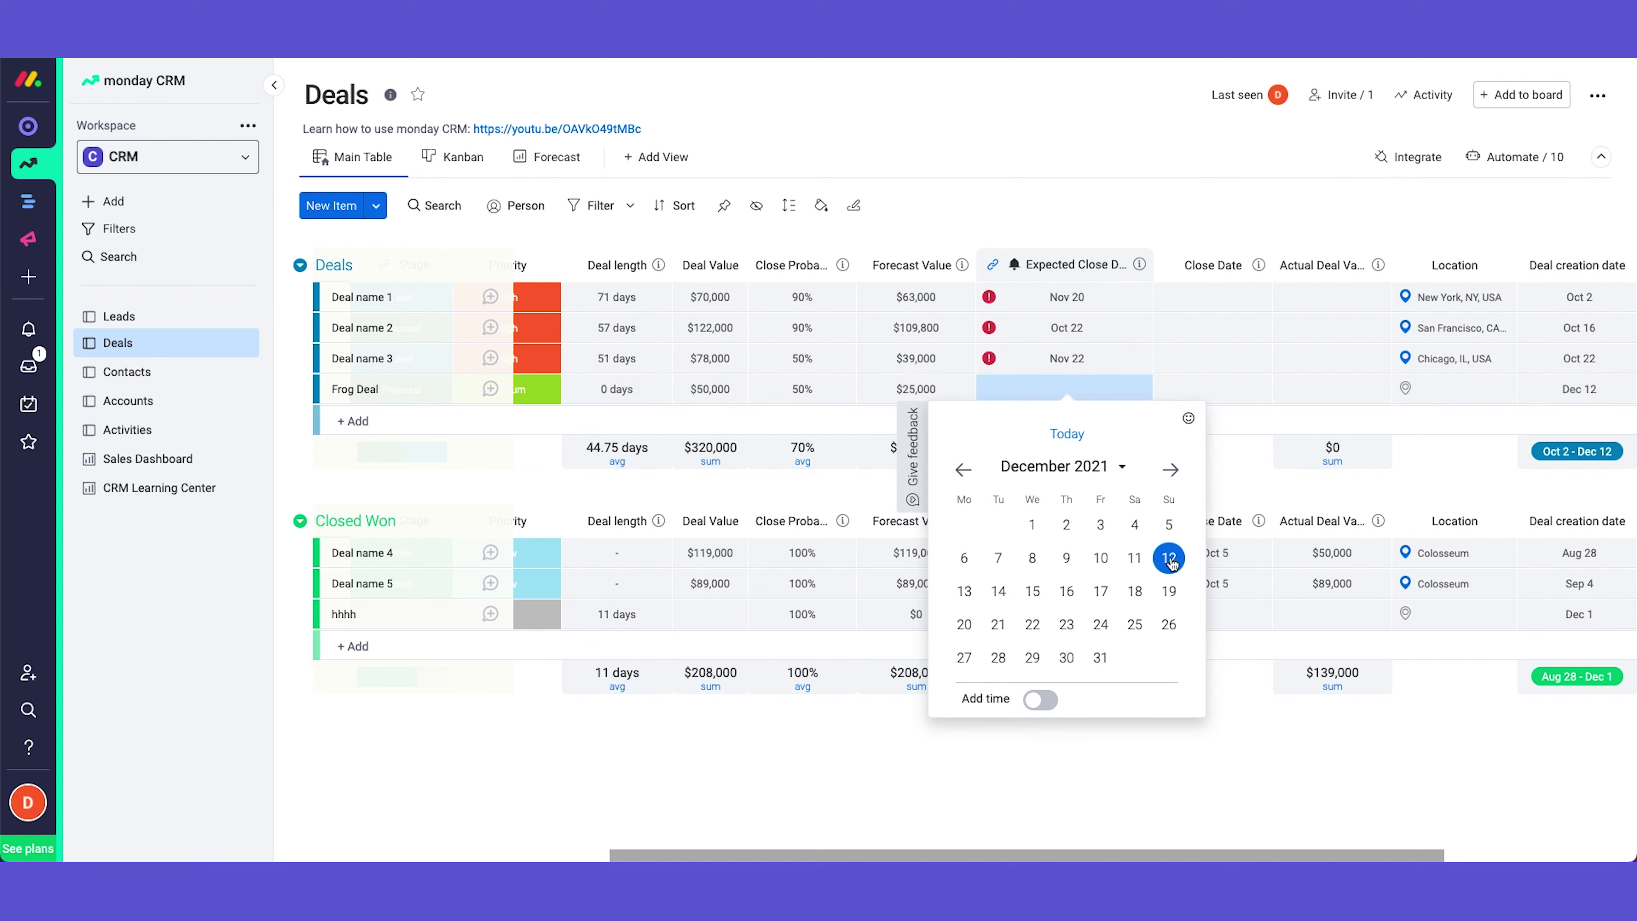
click(1066, 657)
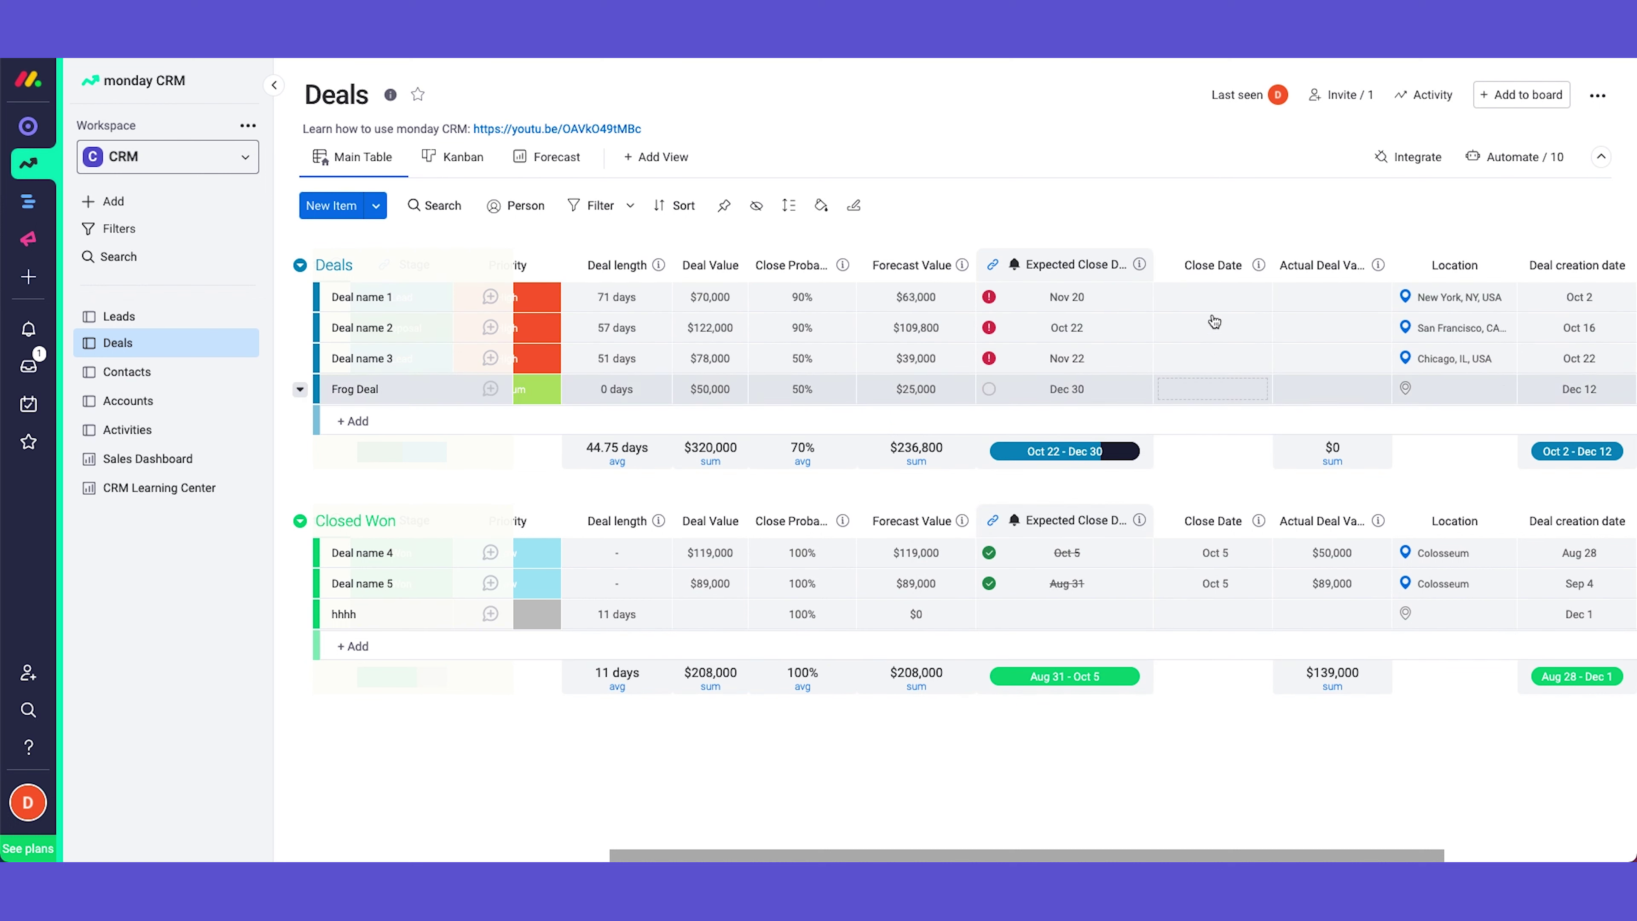
click(1205, 395)
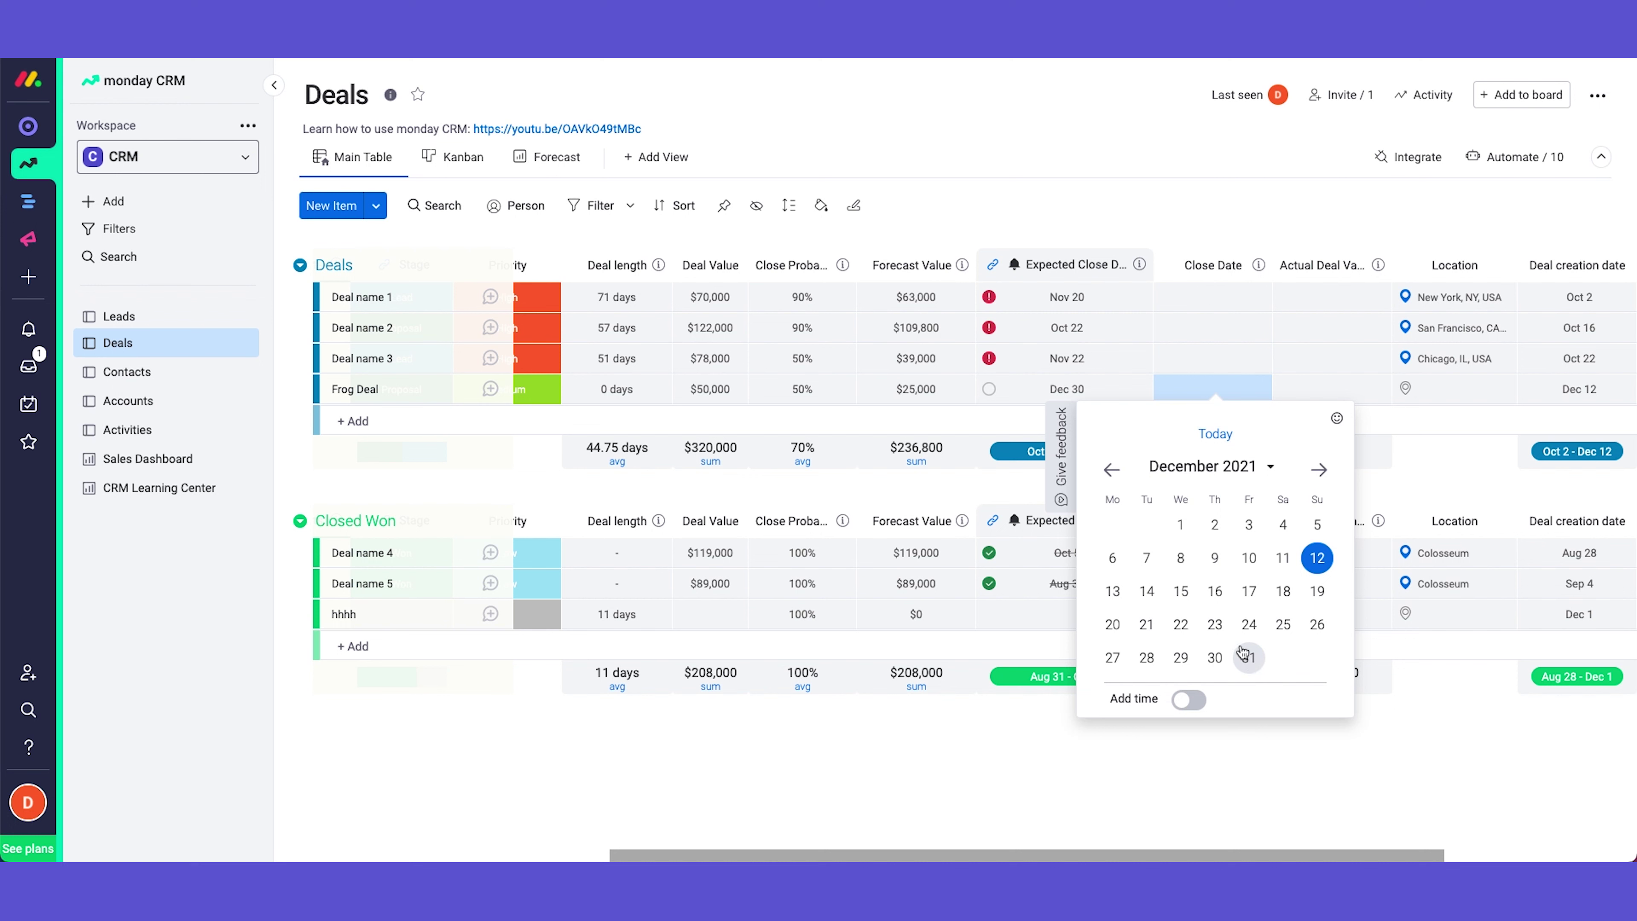
click(1082, 401)
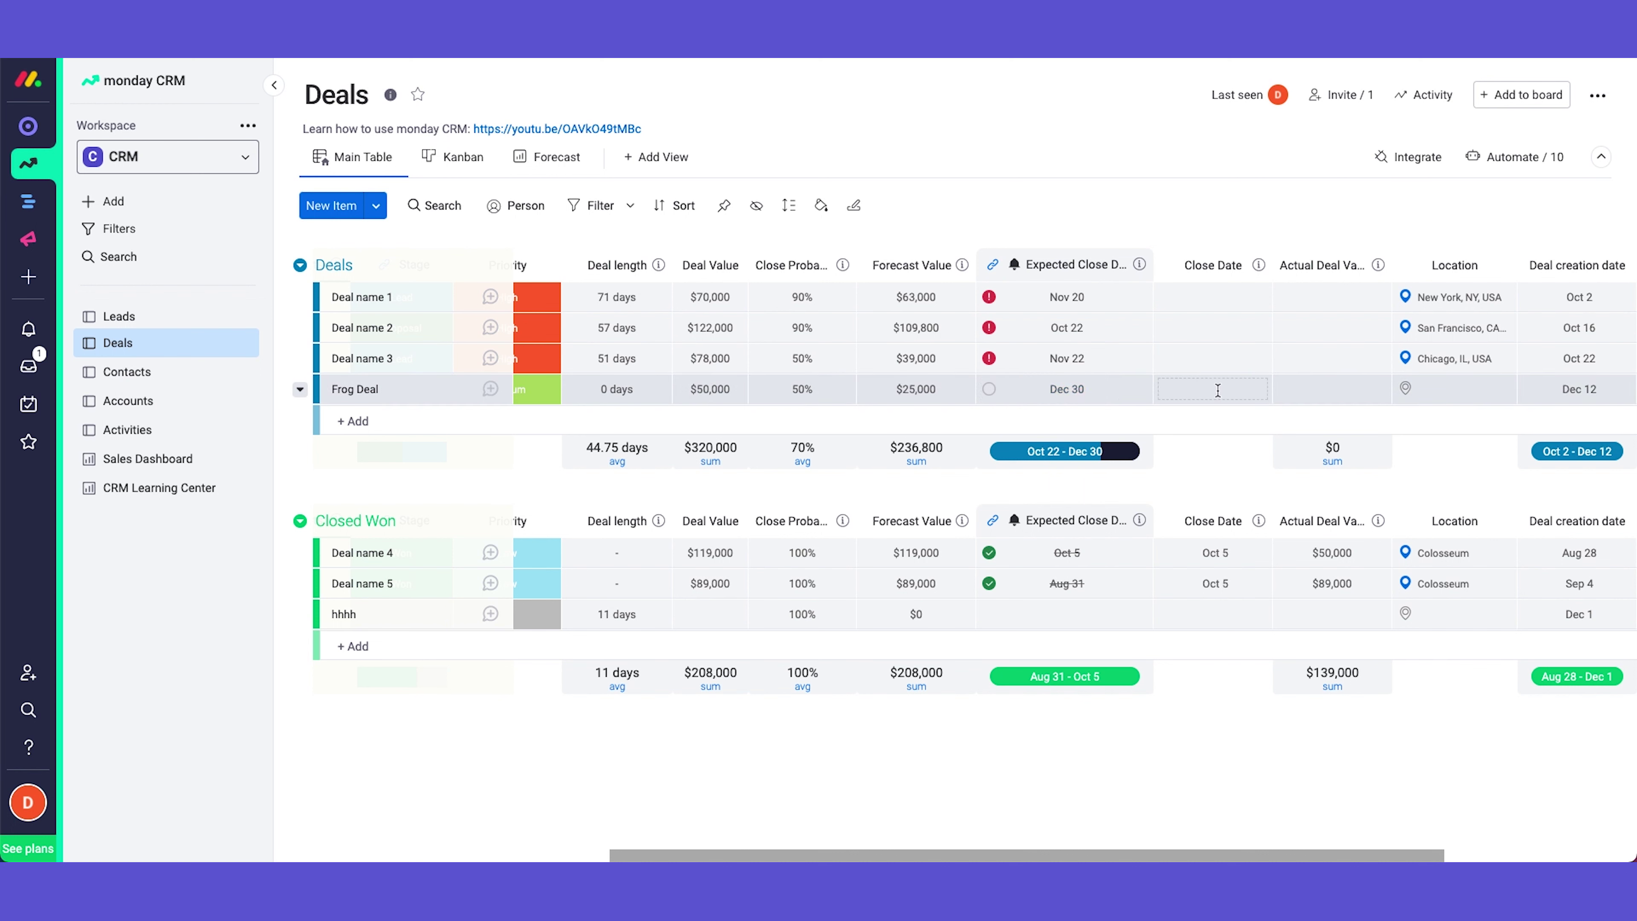
scroll(1198, 395, right, 2)
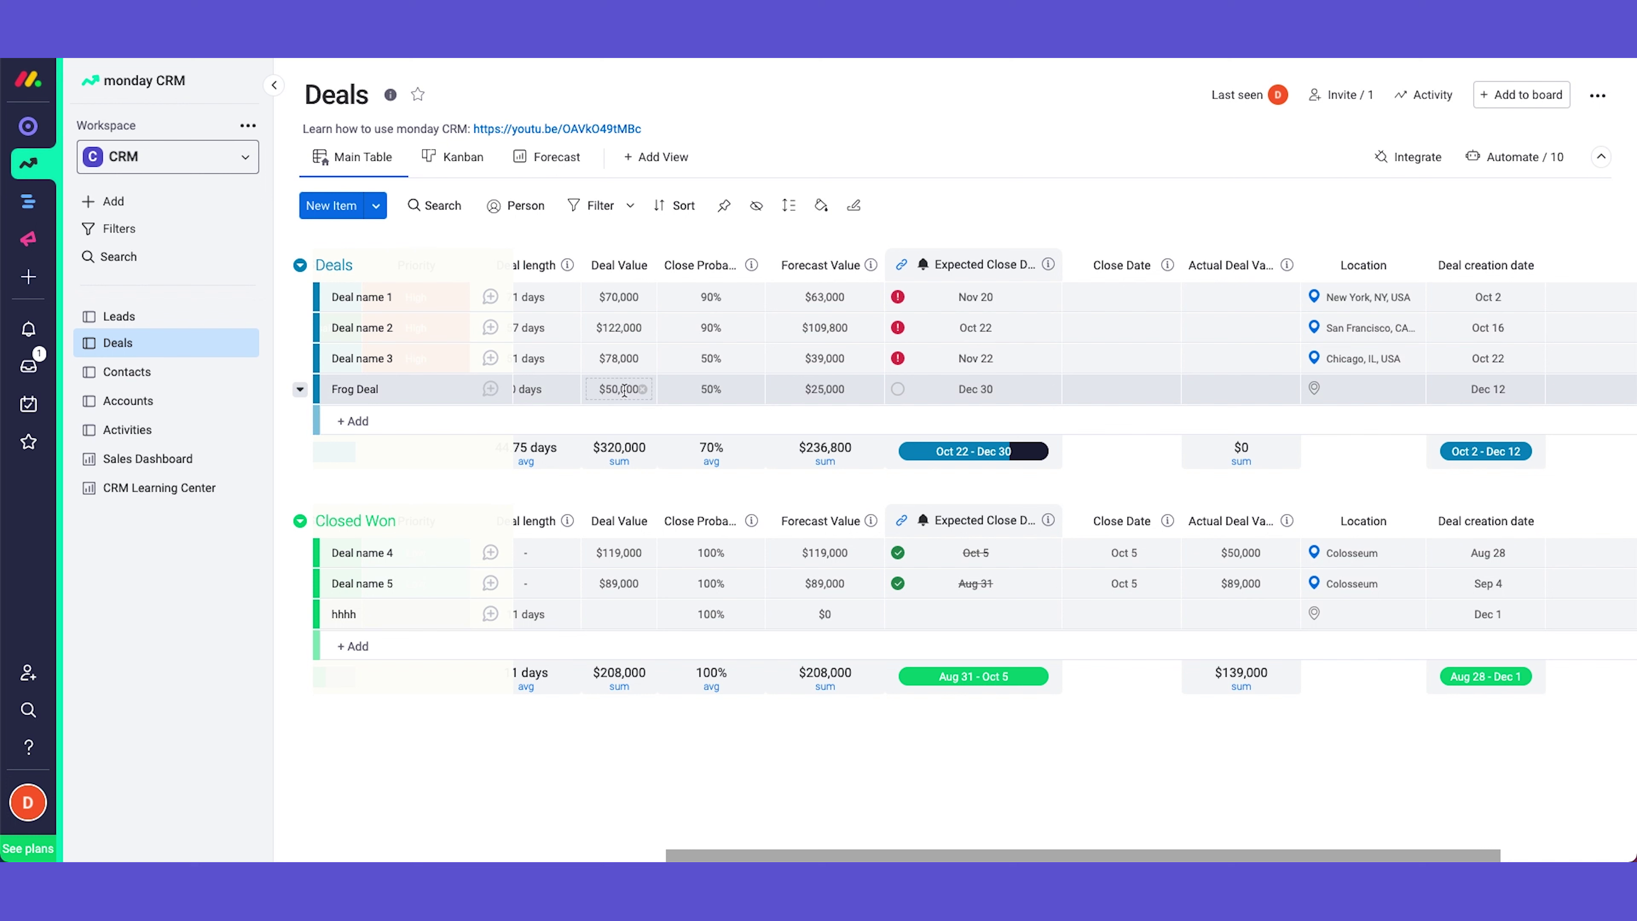
click(1225, 389)
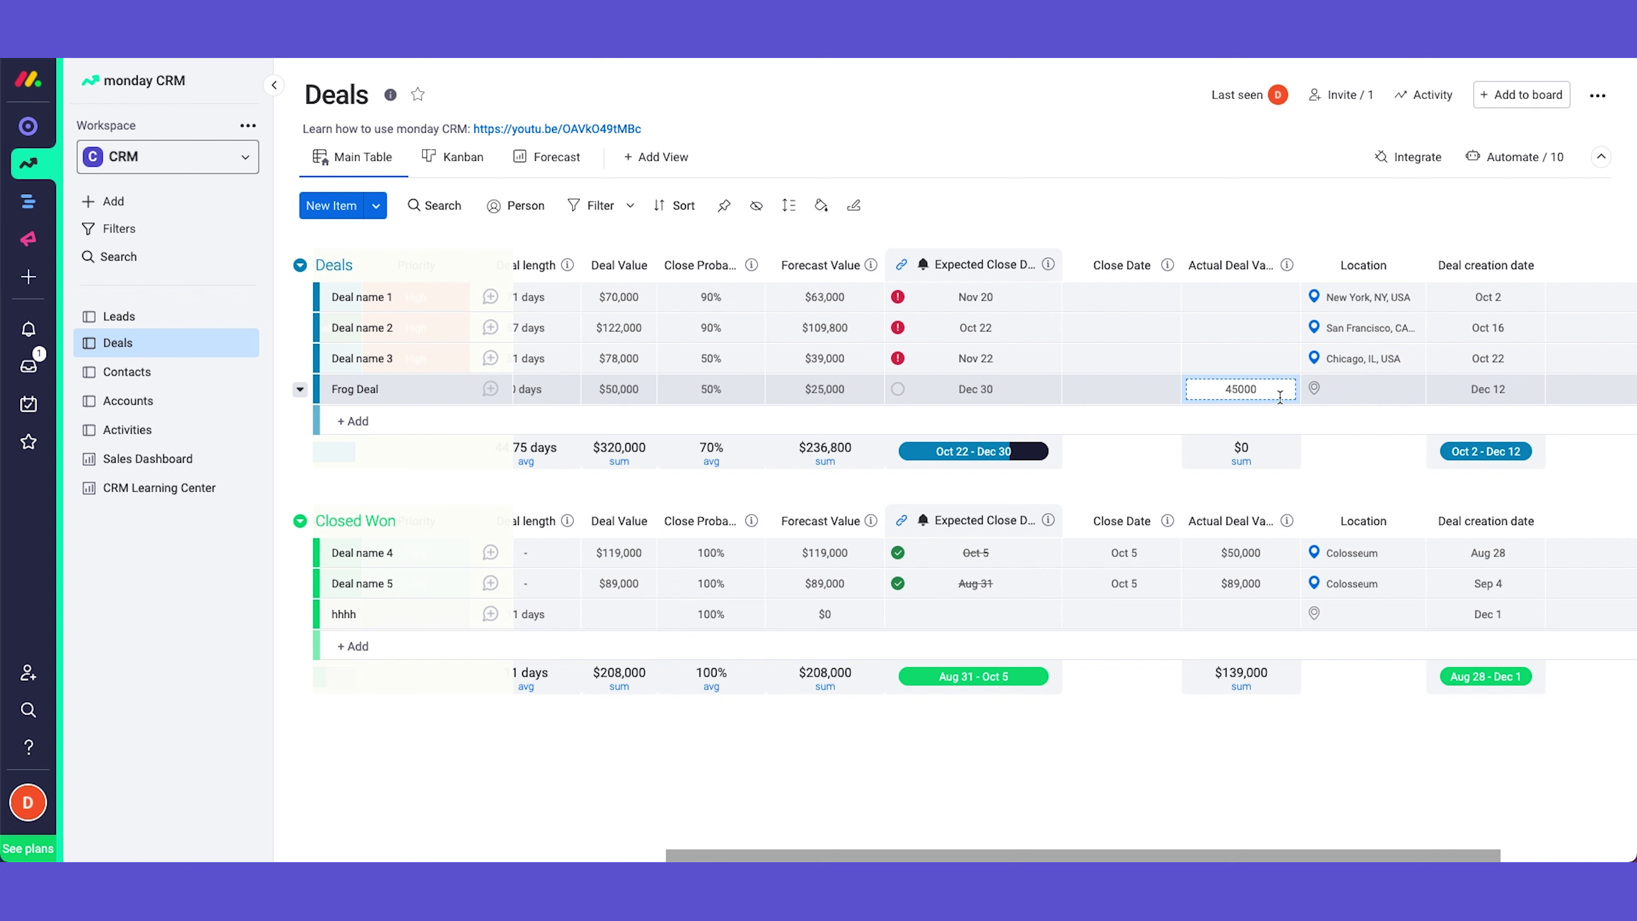
drag(1260, 389, 1224, 389)
key(BackSpace)
click(1343, 476)
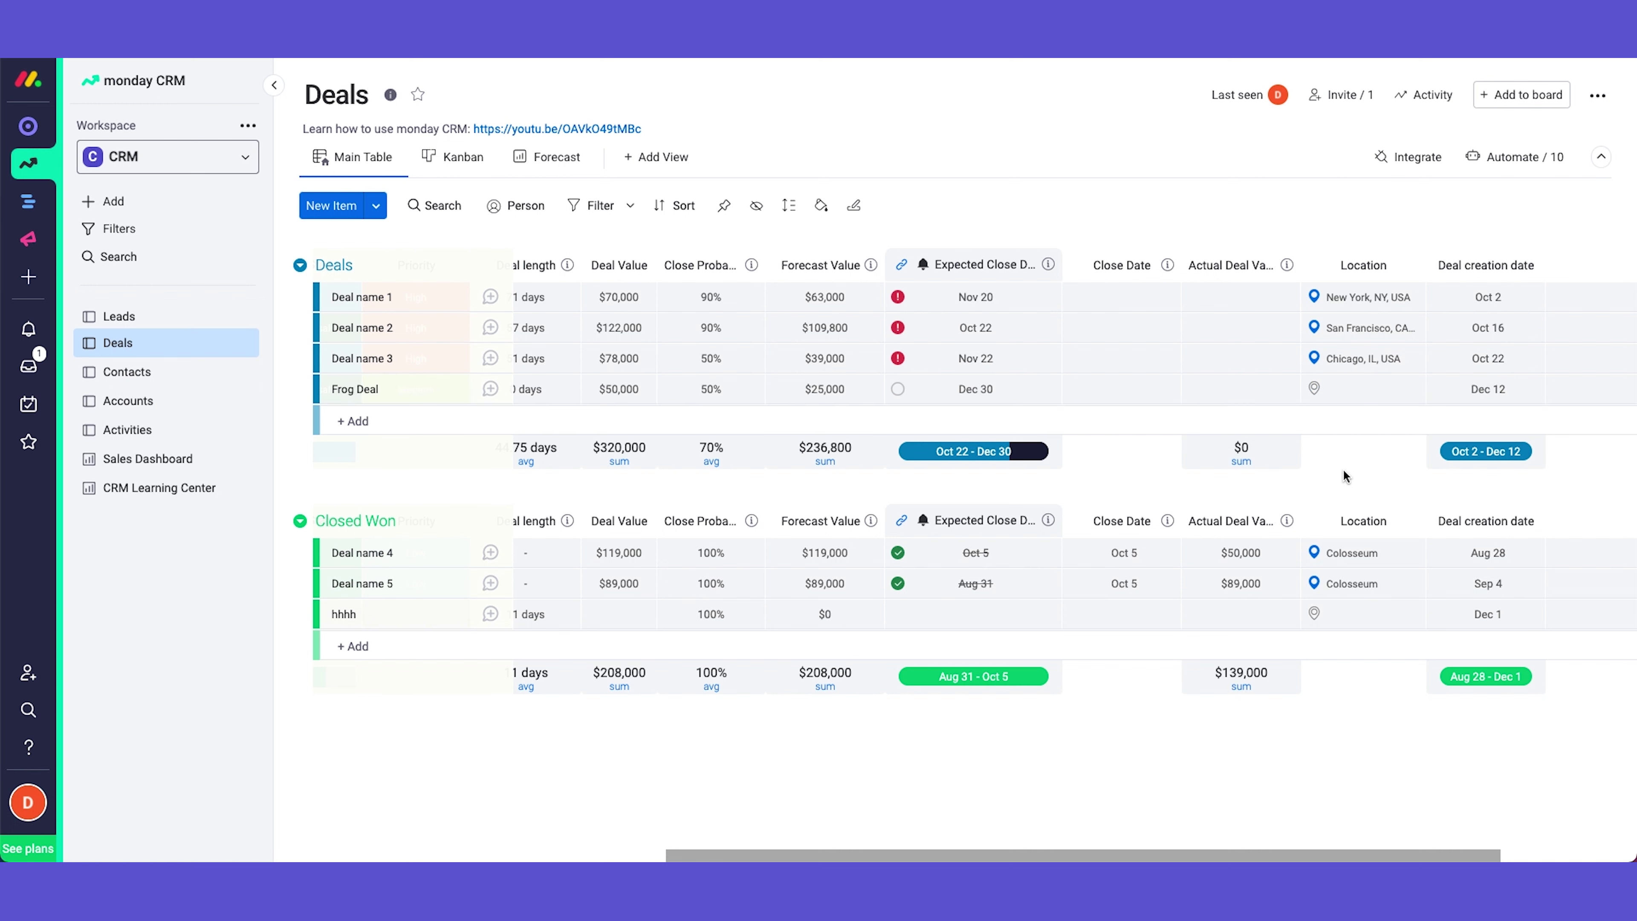
scroll(1258, 396, right, 2)
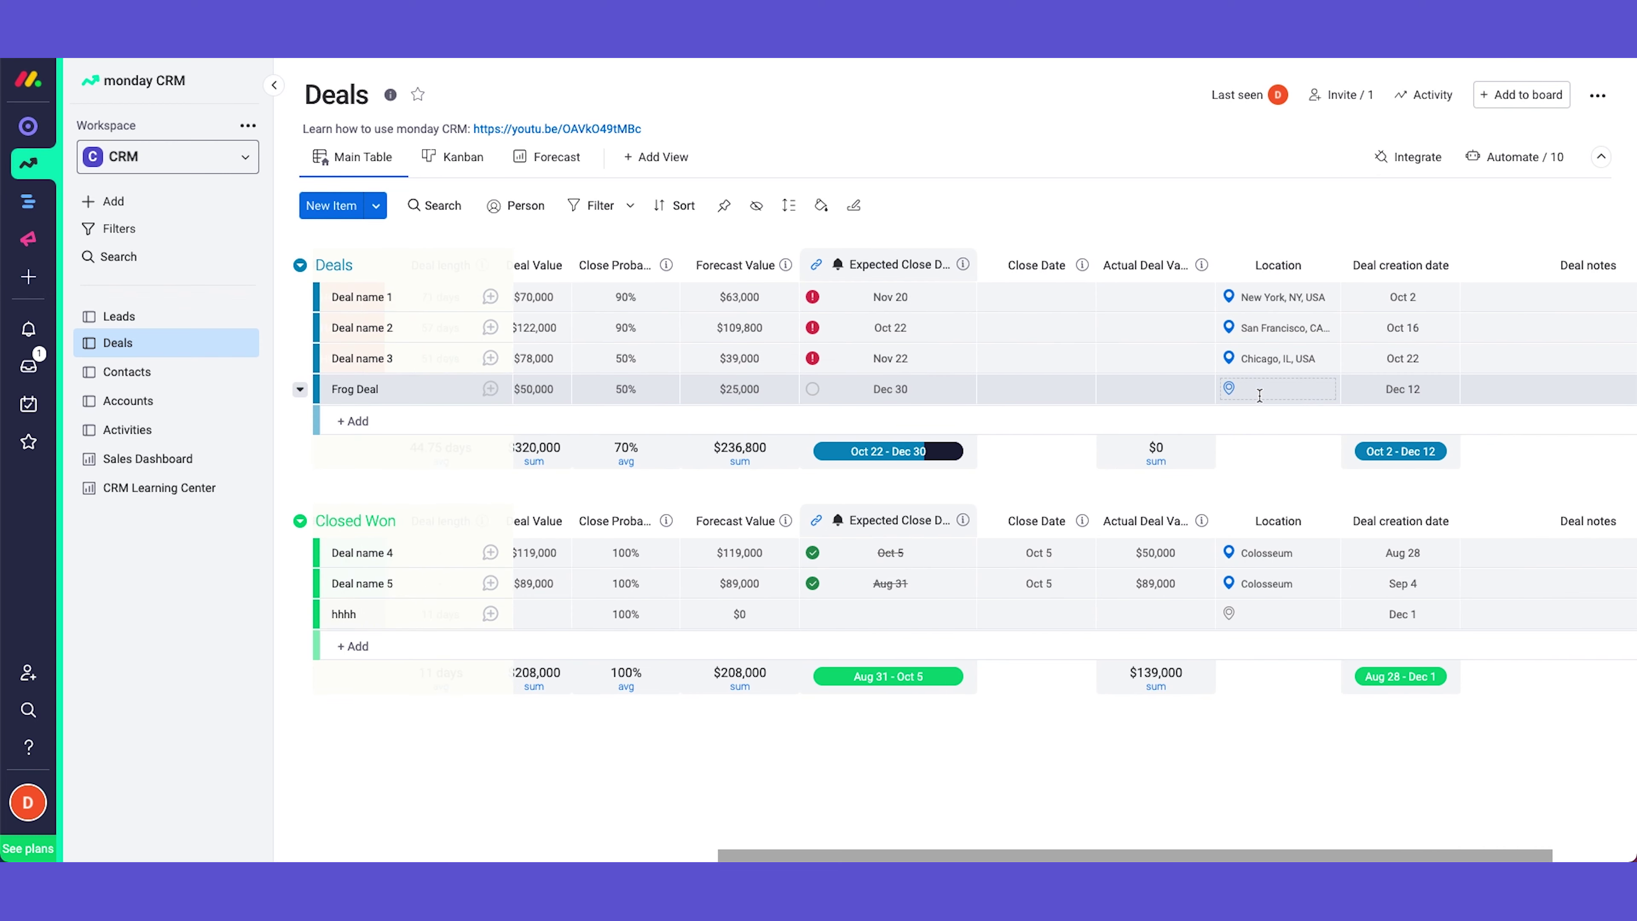
scroll(1294, 390, right, 2)
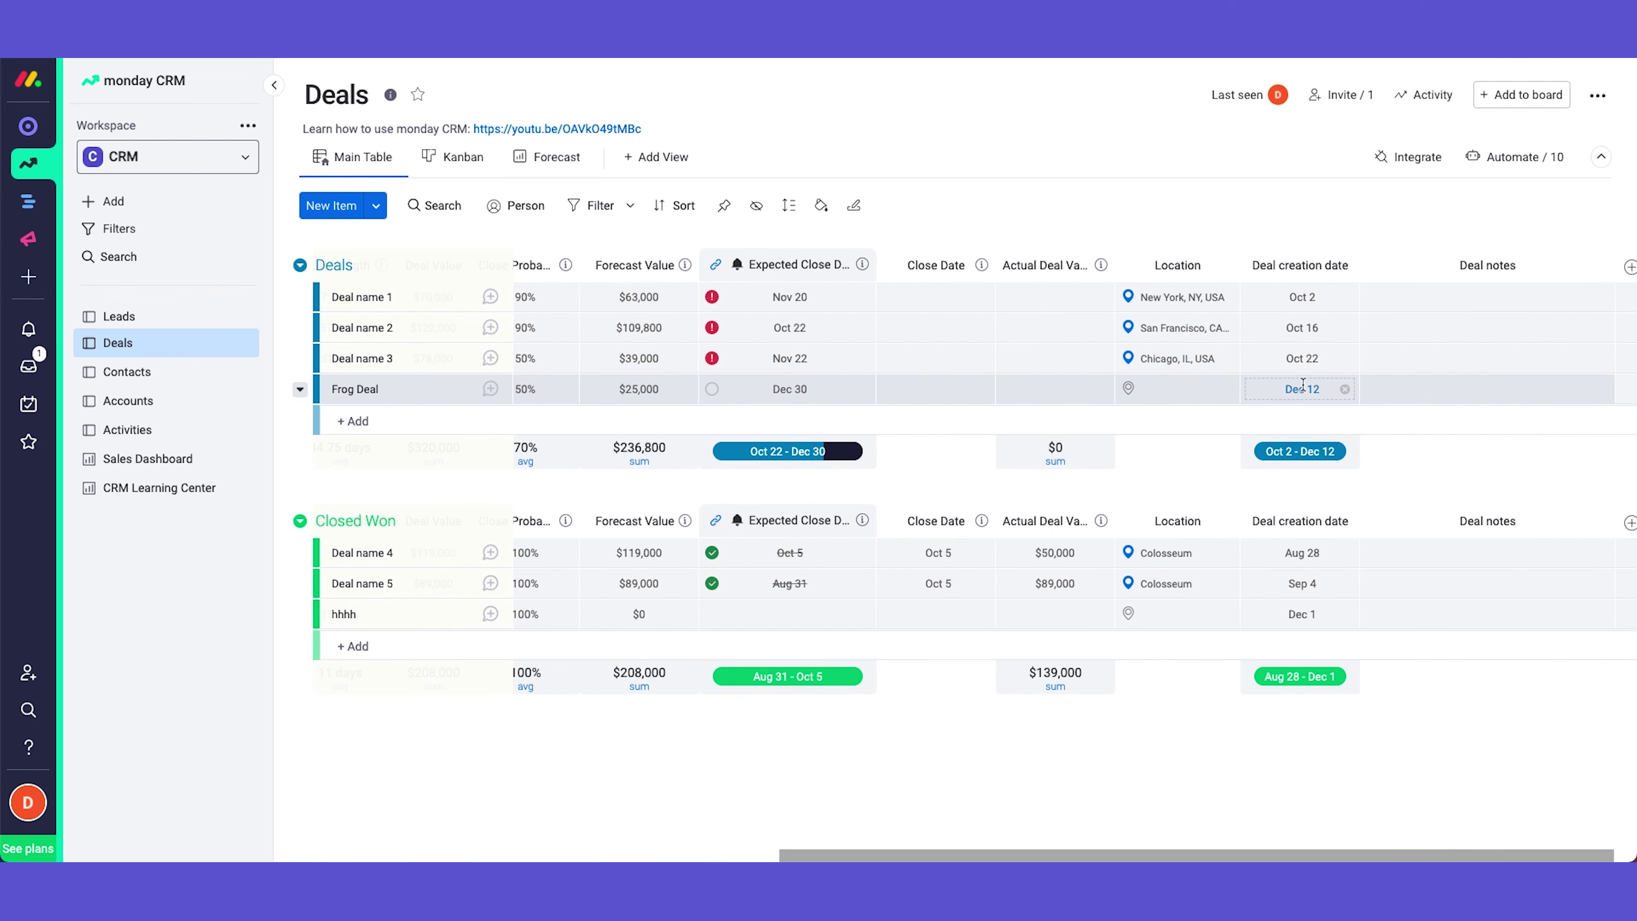
scroll(1301, 390, right, 1)
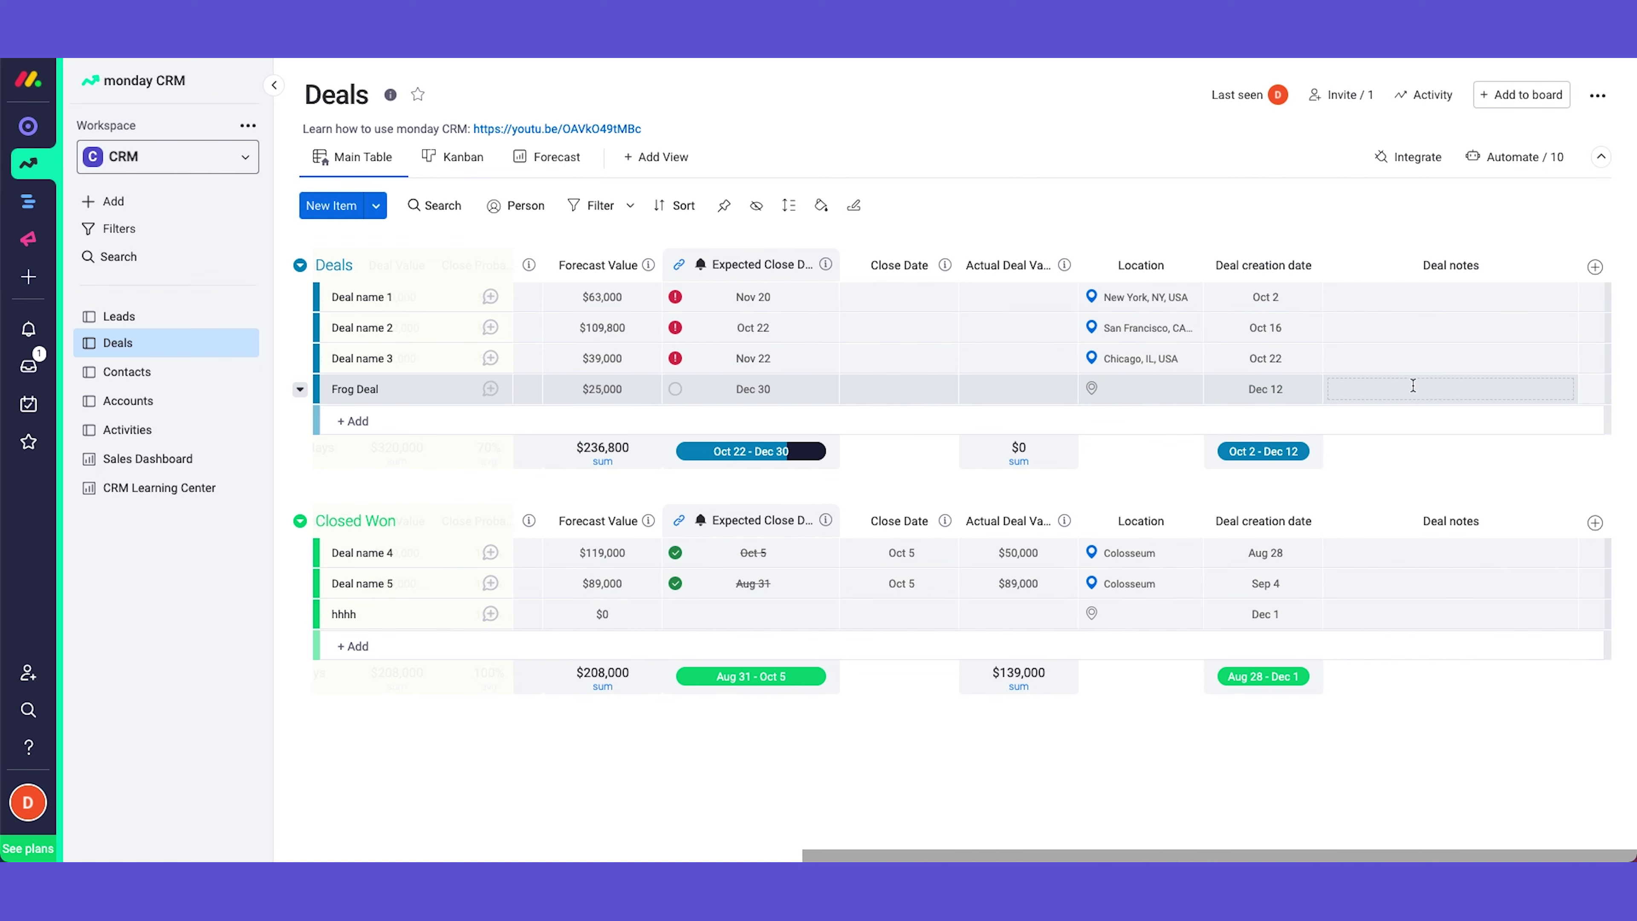
scroll(1407, 390, left, 15)
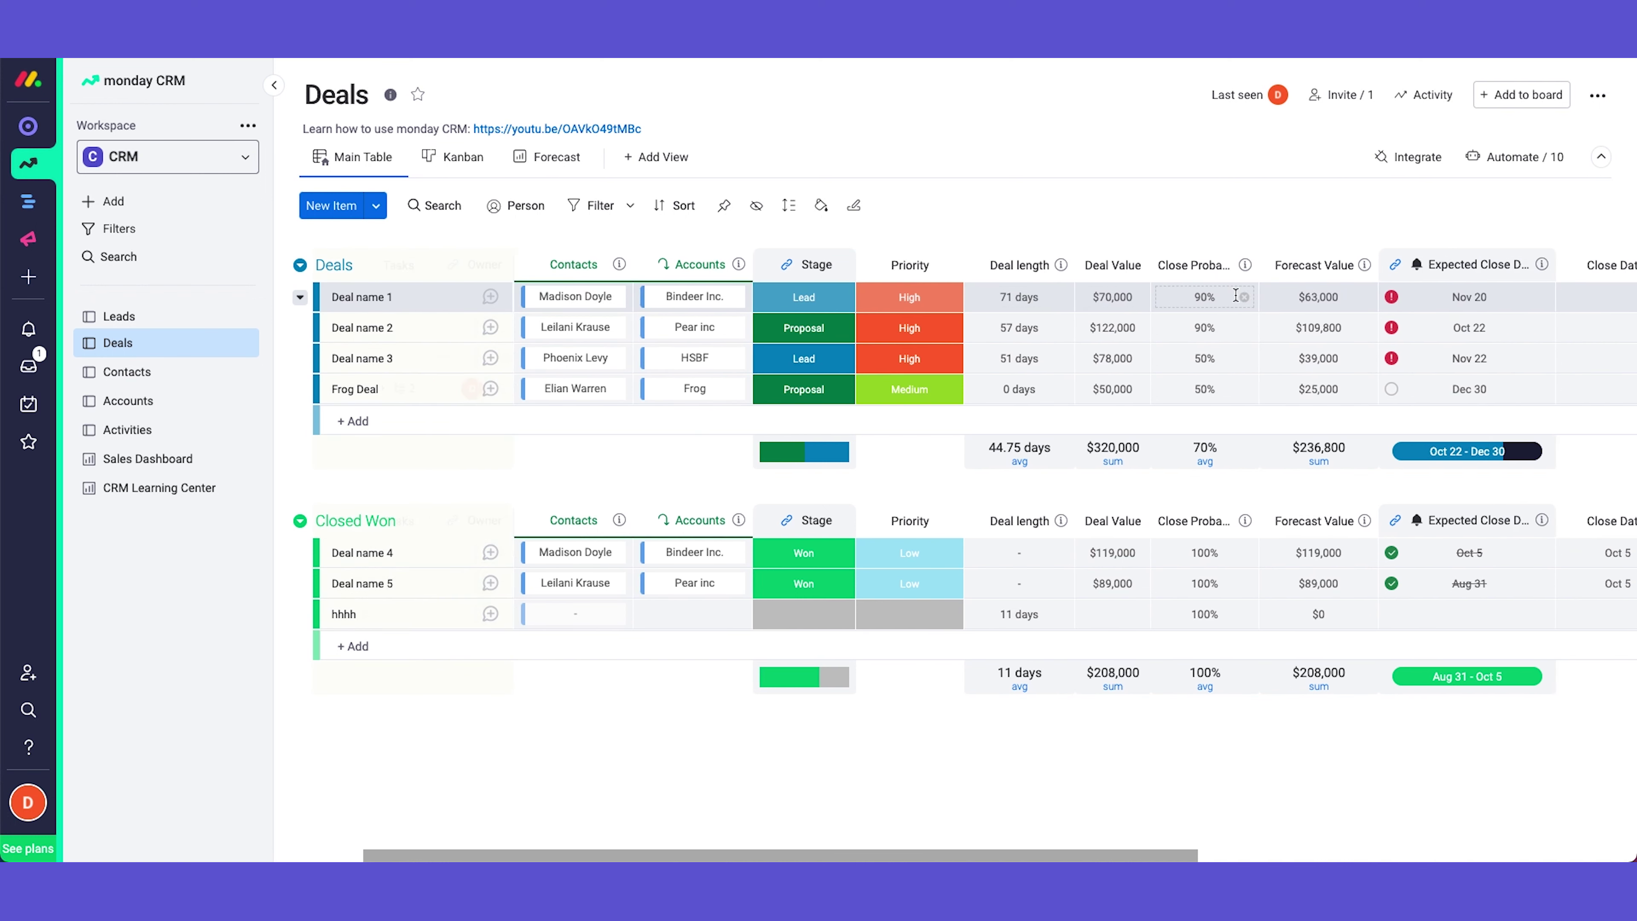
scroll(1211, 300, right, 8)
scroll(979, 355, right, 15)
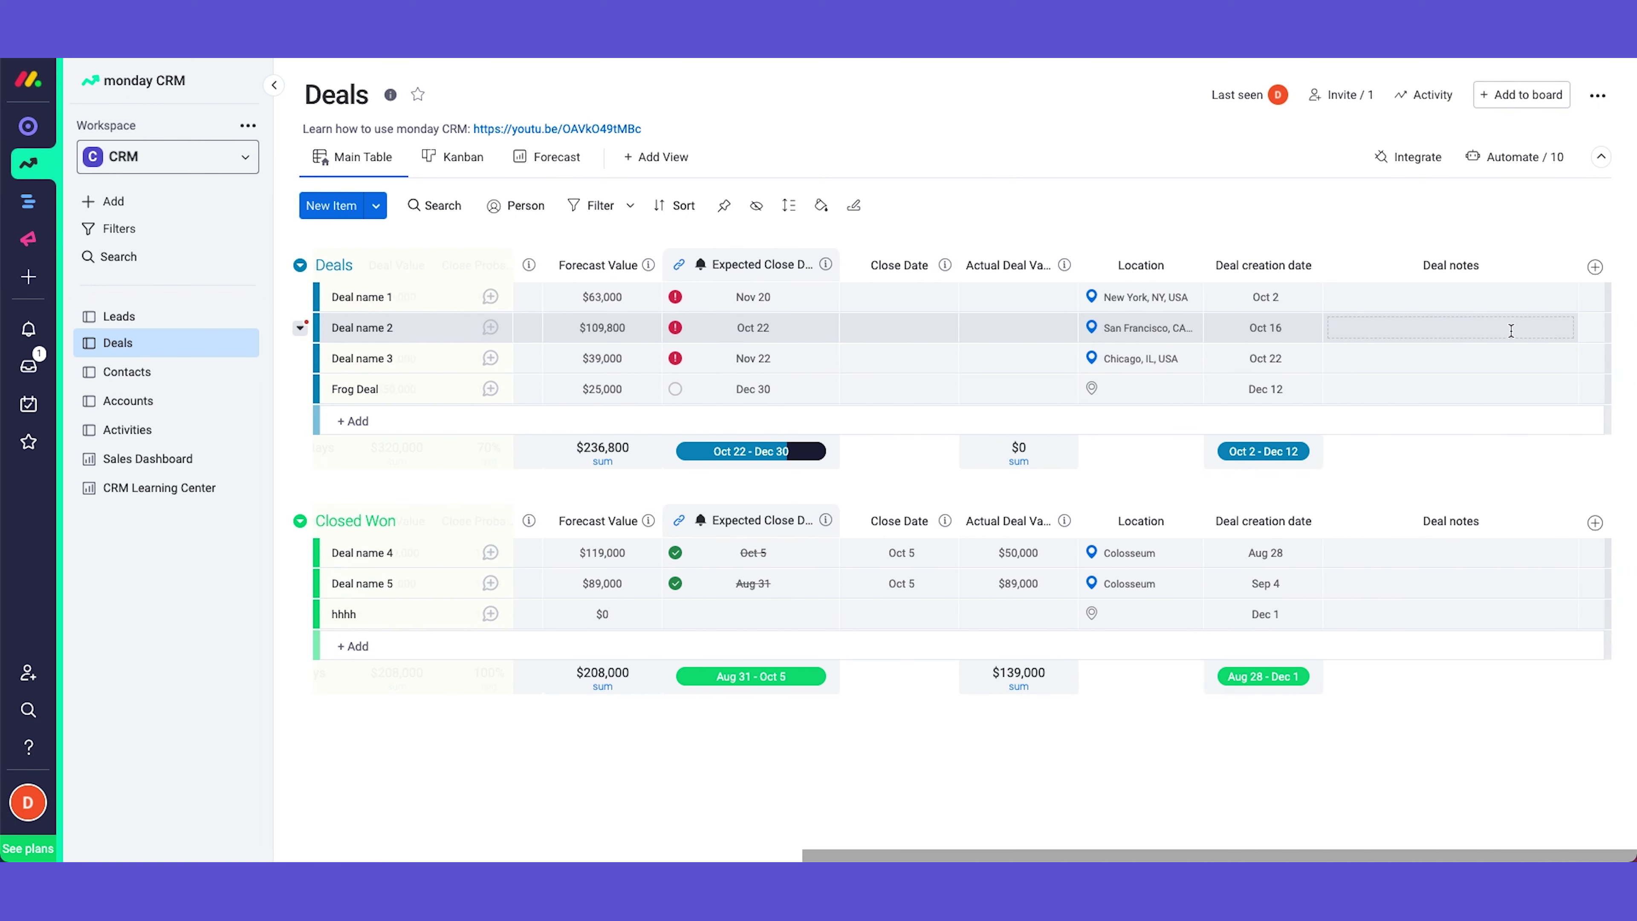
click(1594, 266)
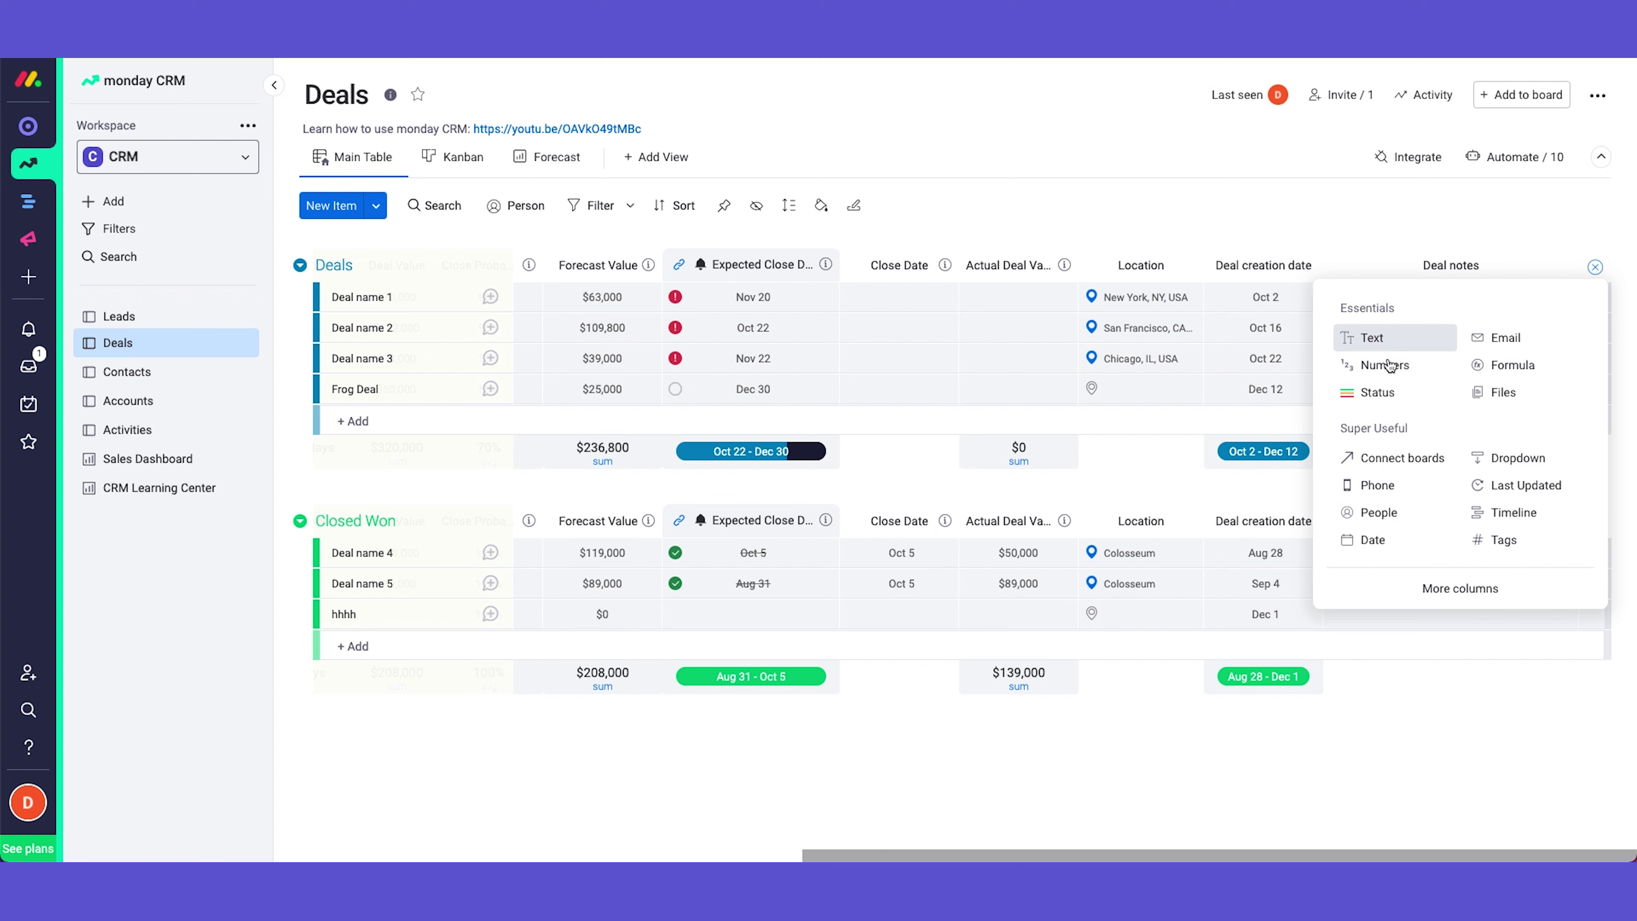
click(1146, 456)
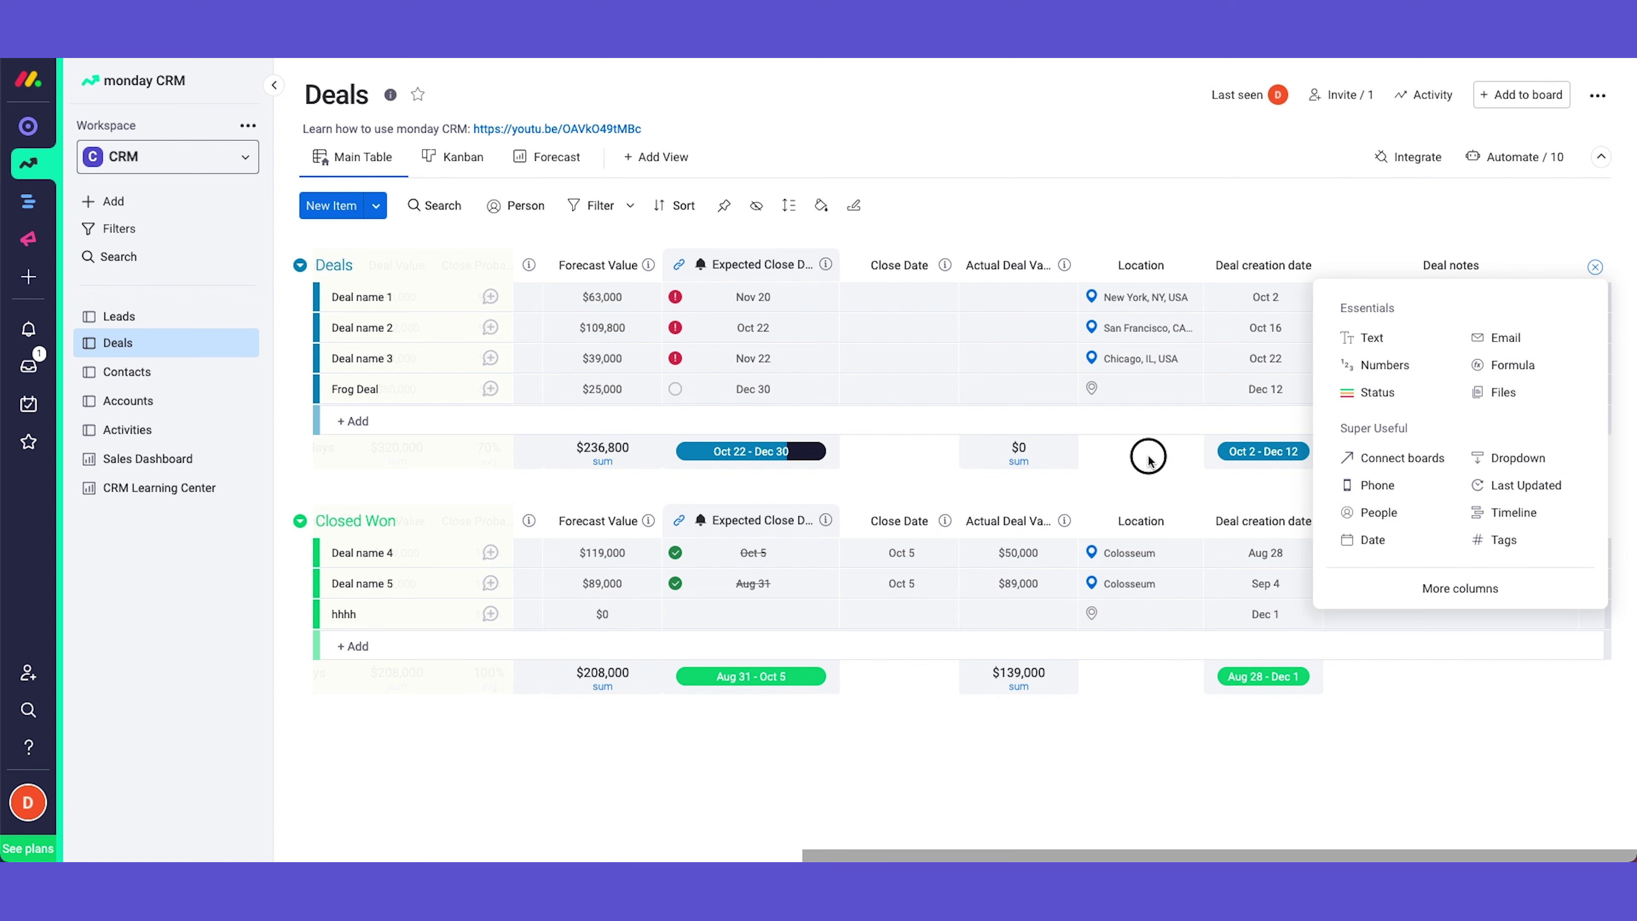
scroll(1147, 460, left, 10)
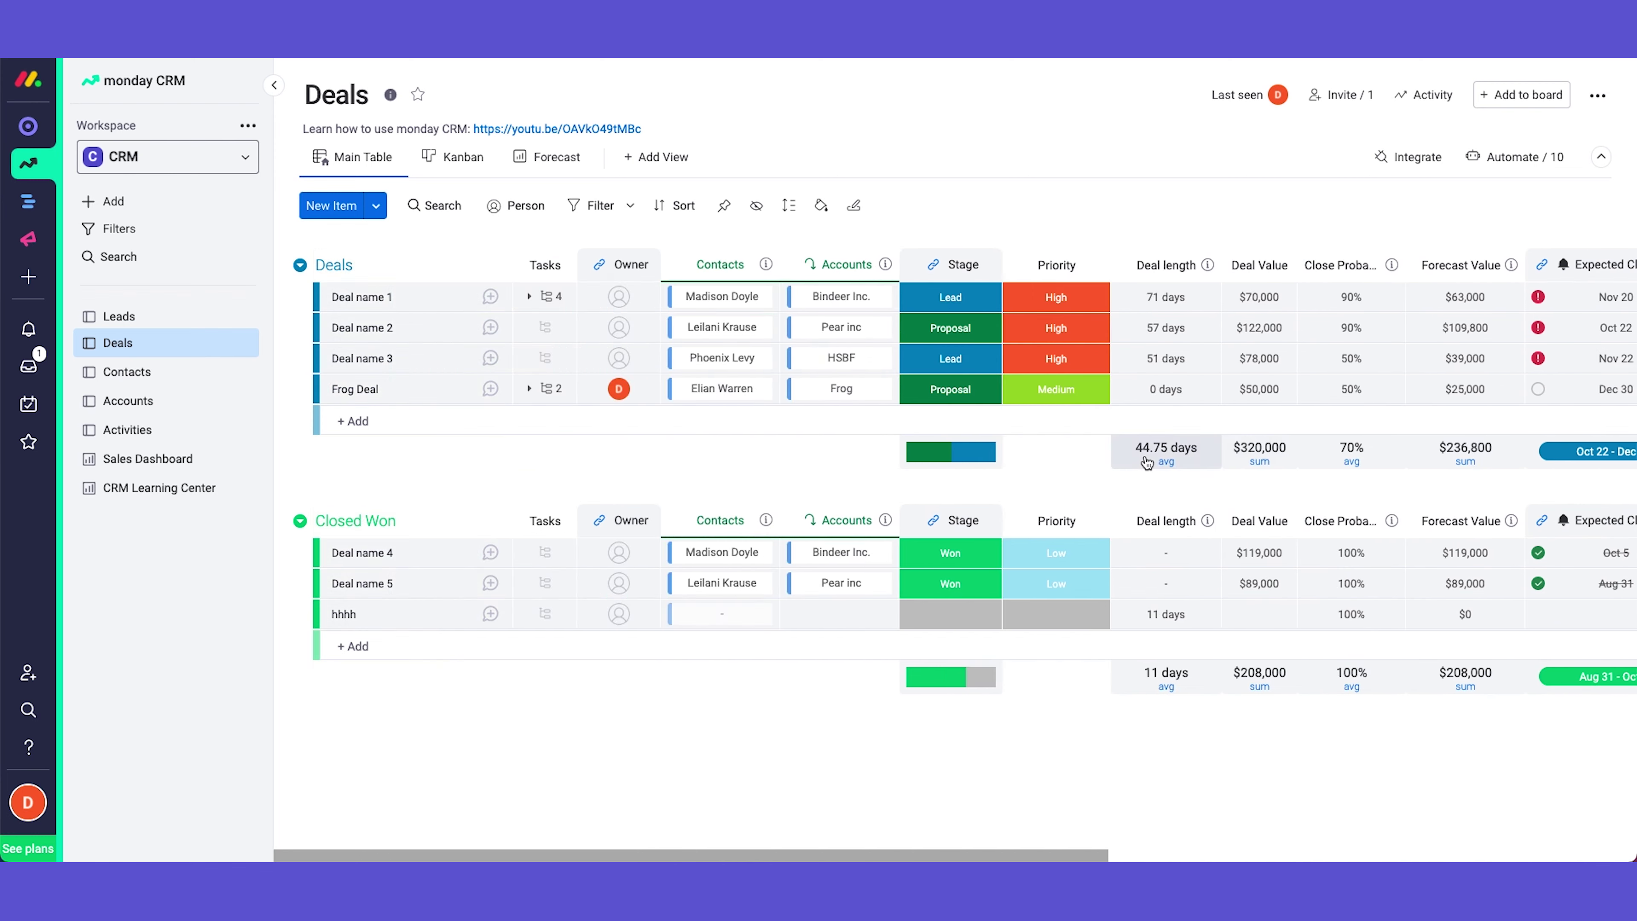
- In Kanban view, drag Deal name 1 from Lead to Contract Sent, then return to Main Table
click(453, 163)
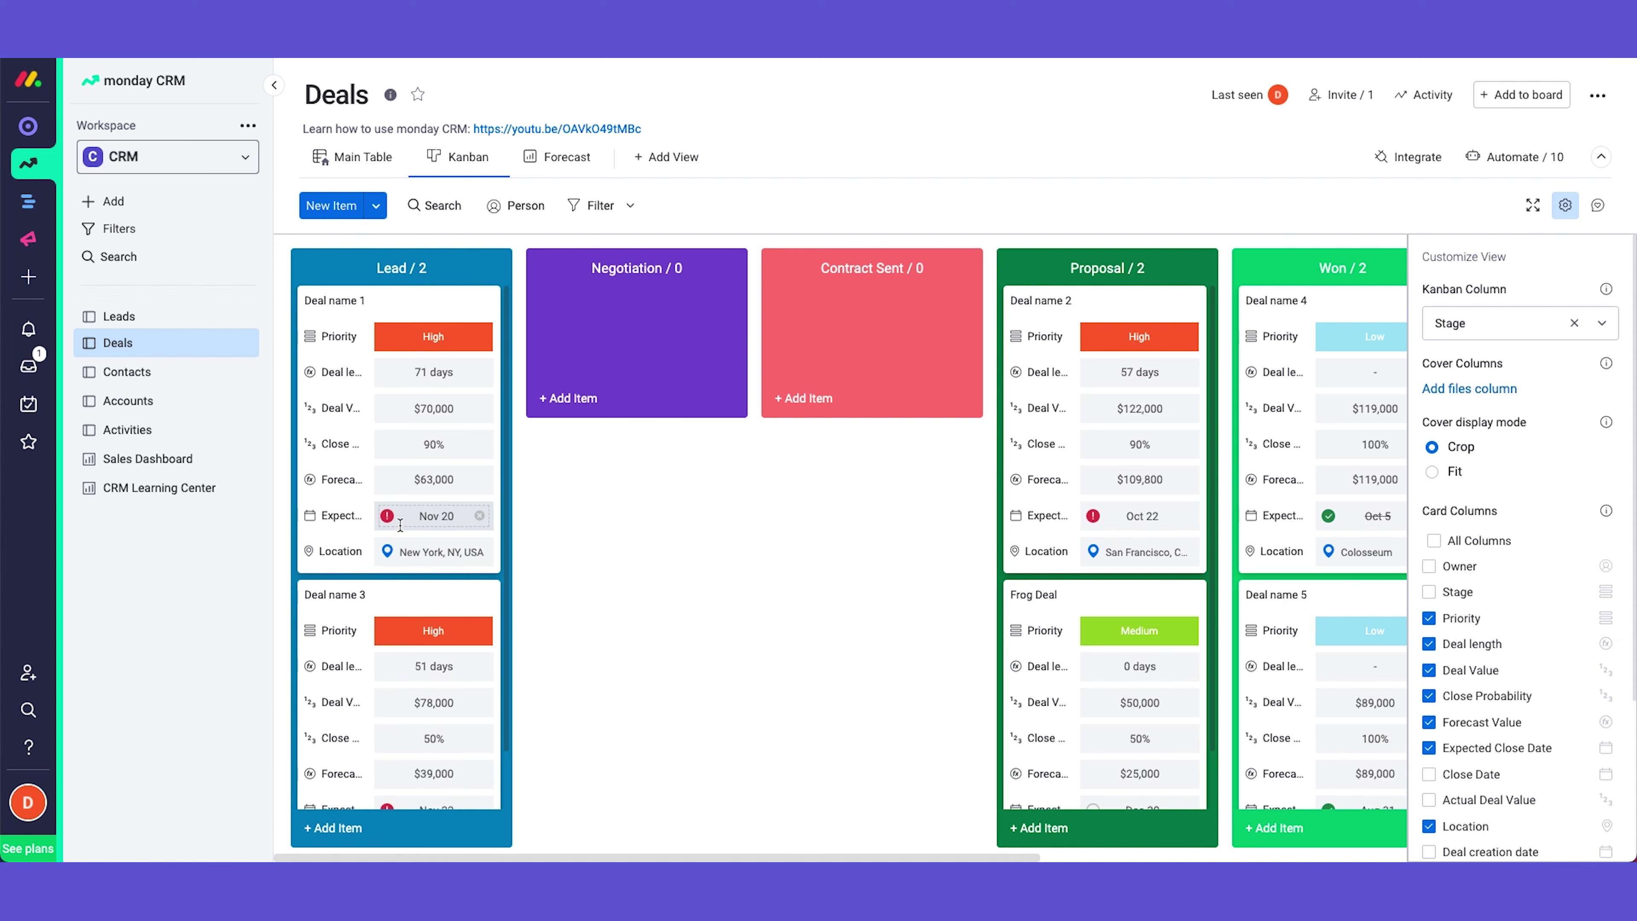
drag(394, 326, 851, 271)
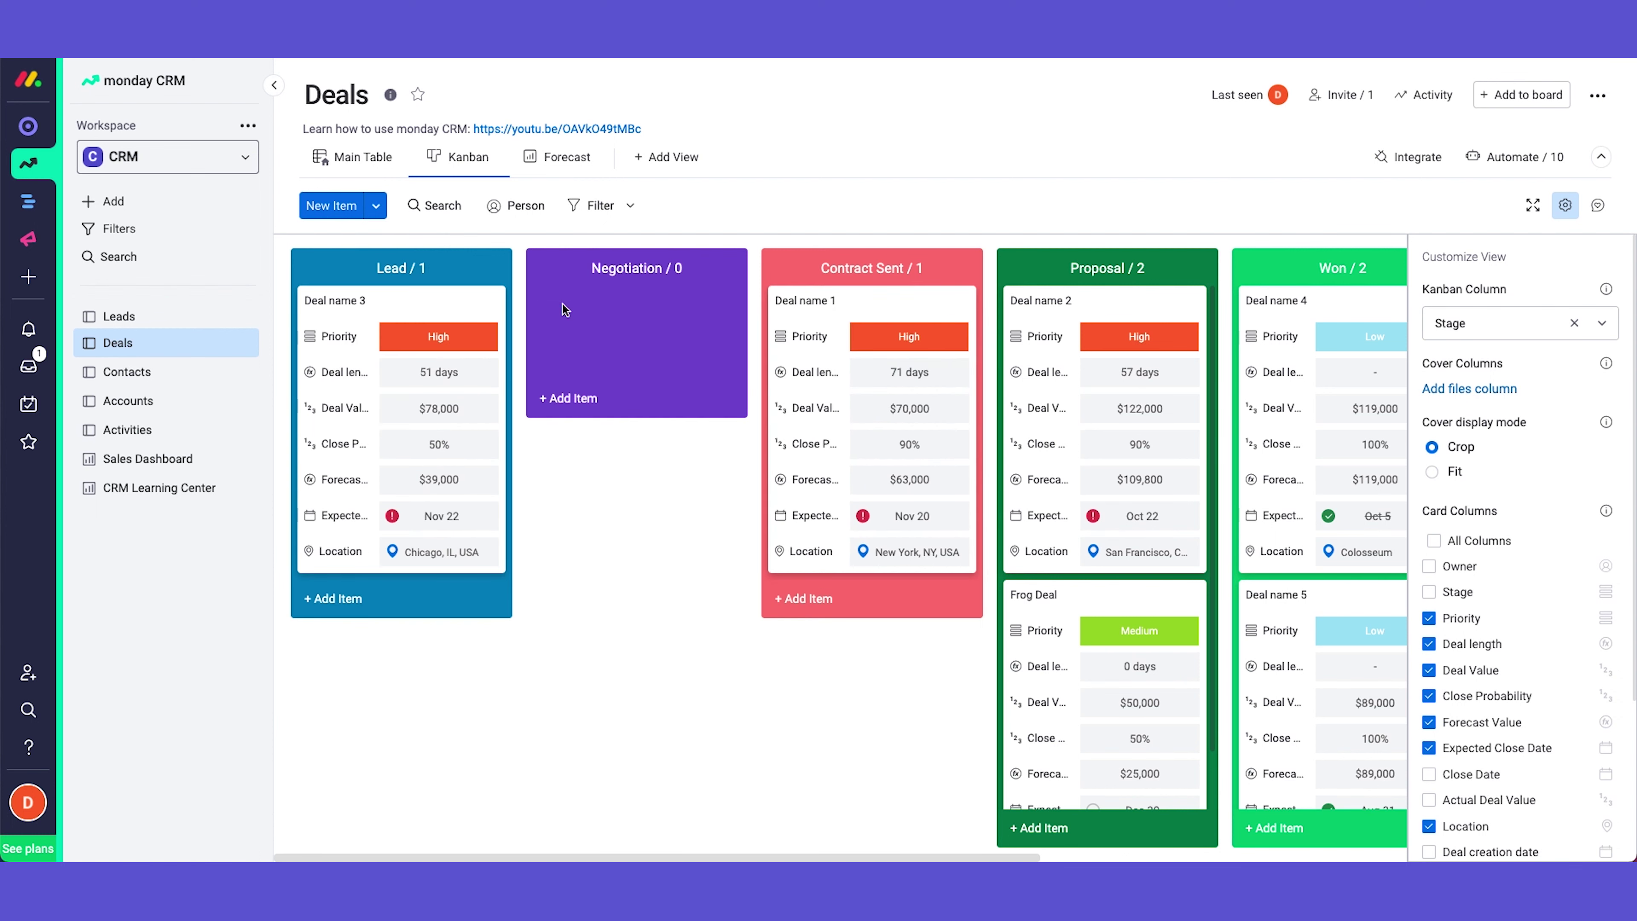
click(348, 158)
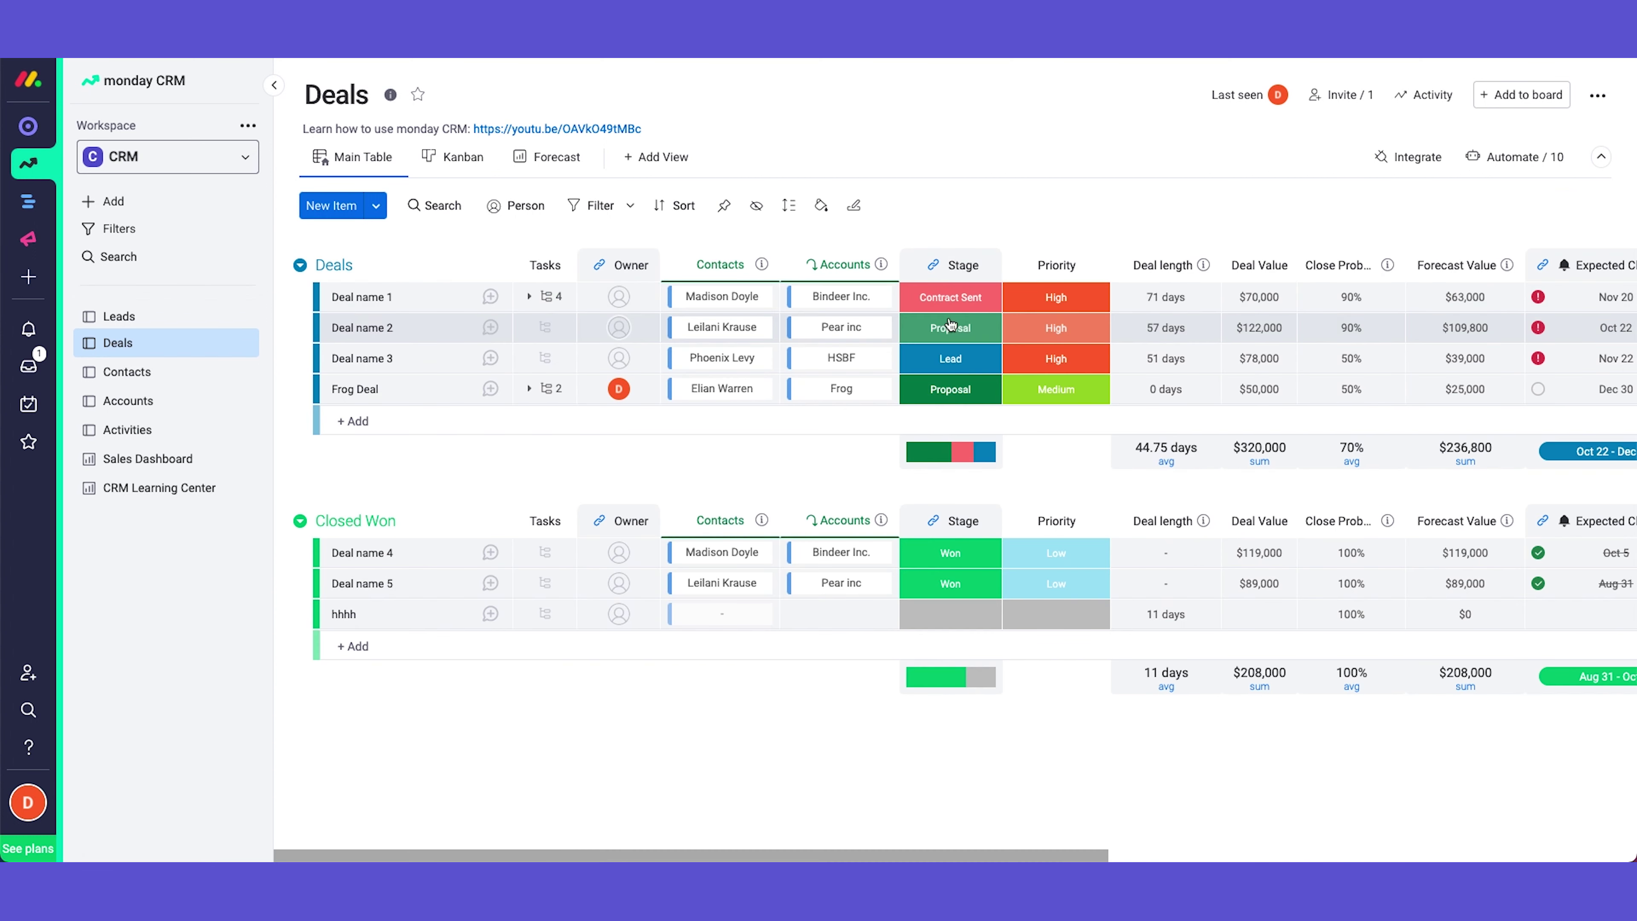
- Test the Negotiation quick filter, clear all filters, and open the Advanced filters builder
click(947, 298)
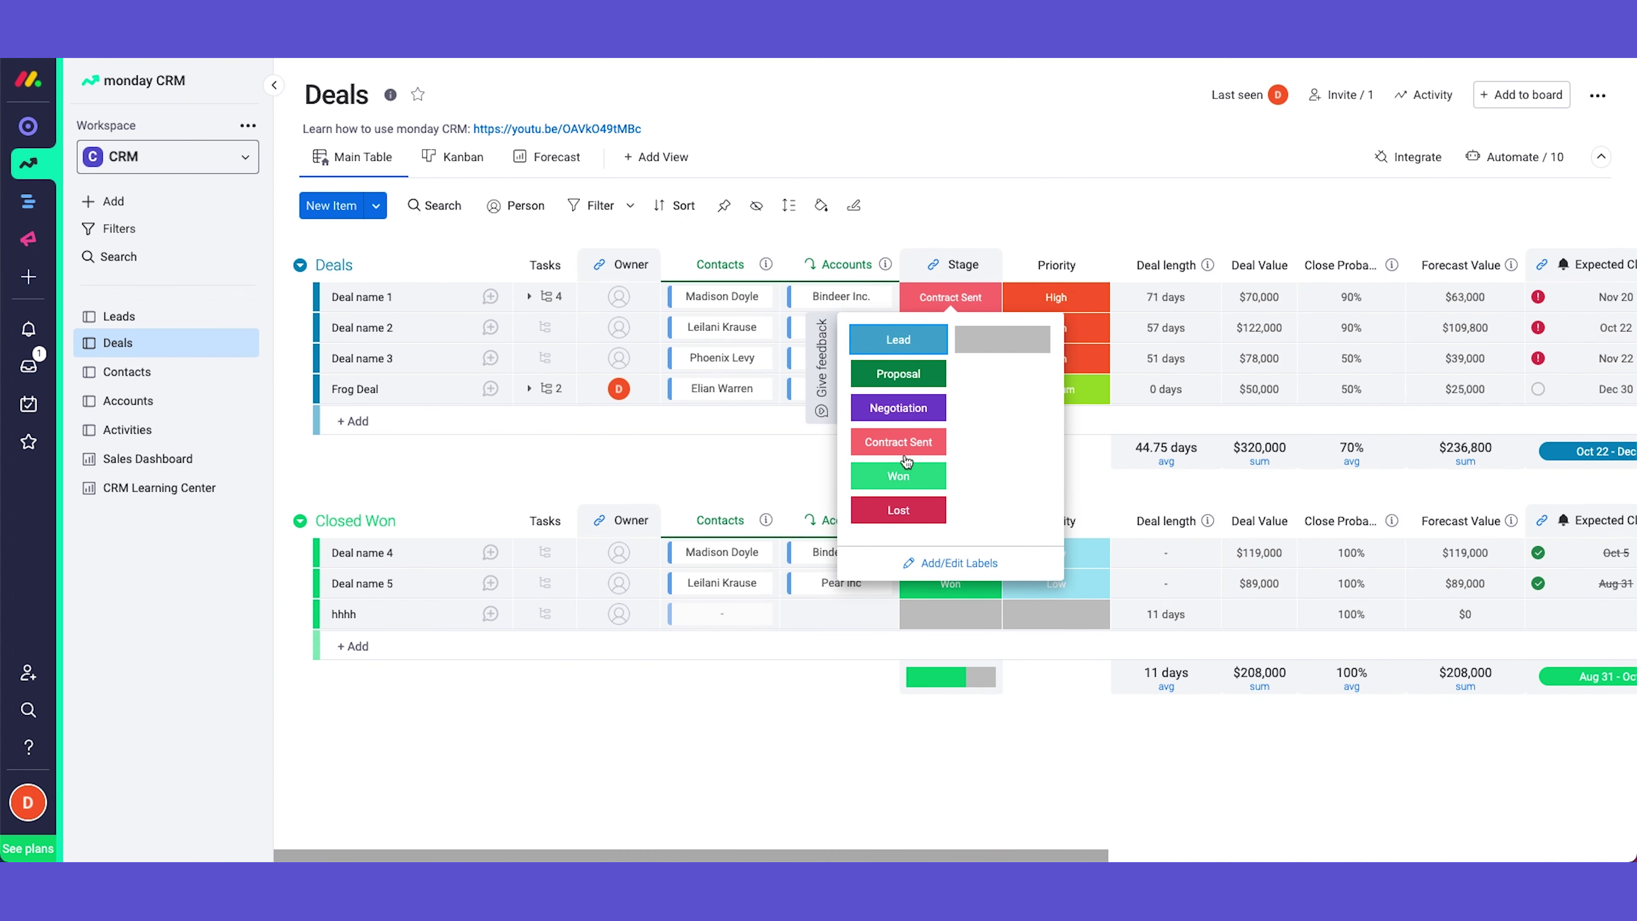
click(930, 213)
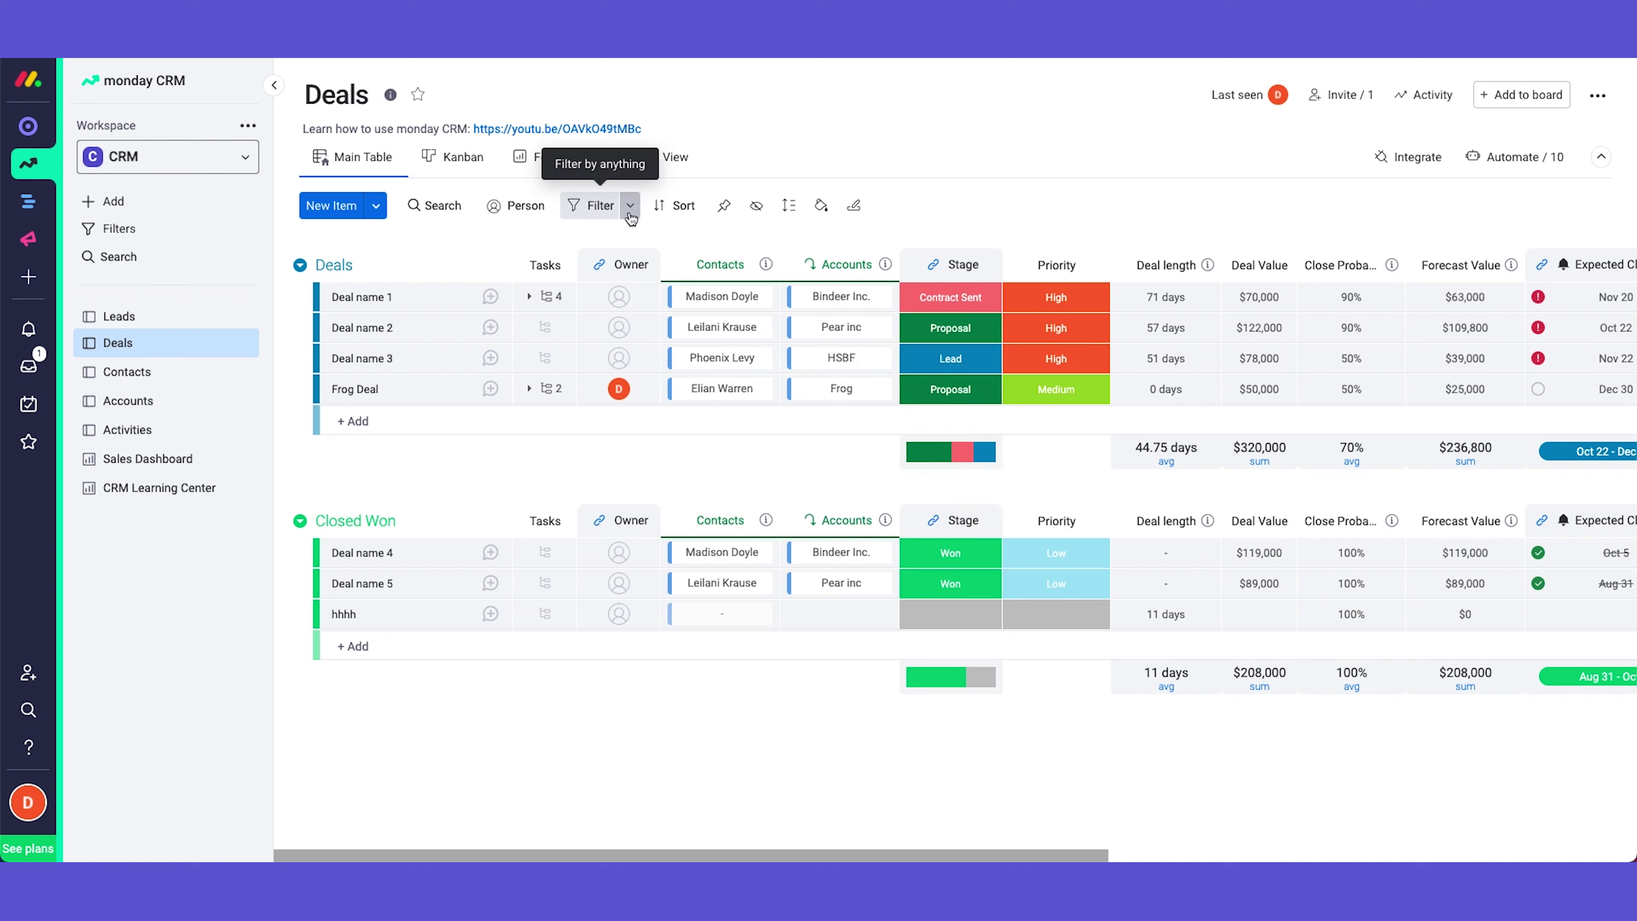
click(605, 212)
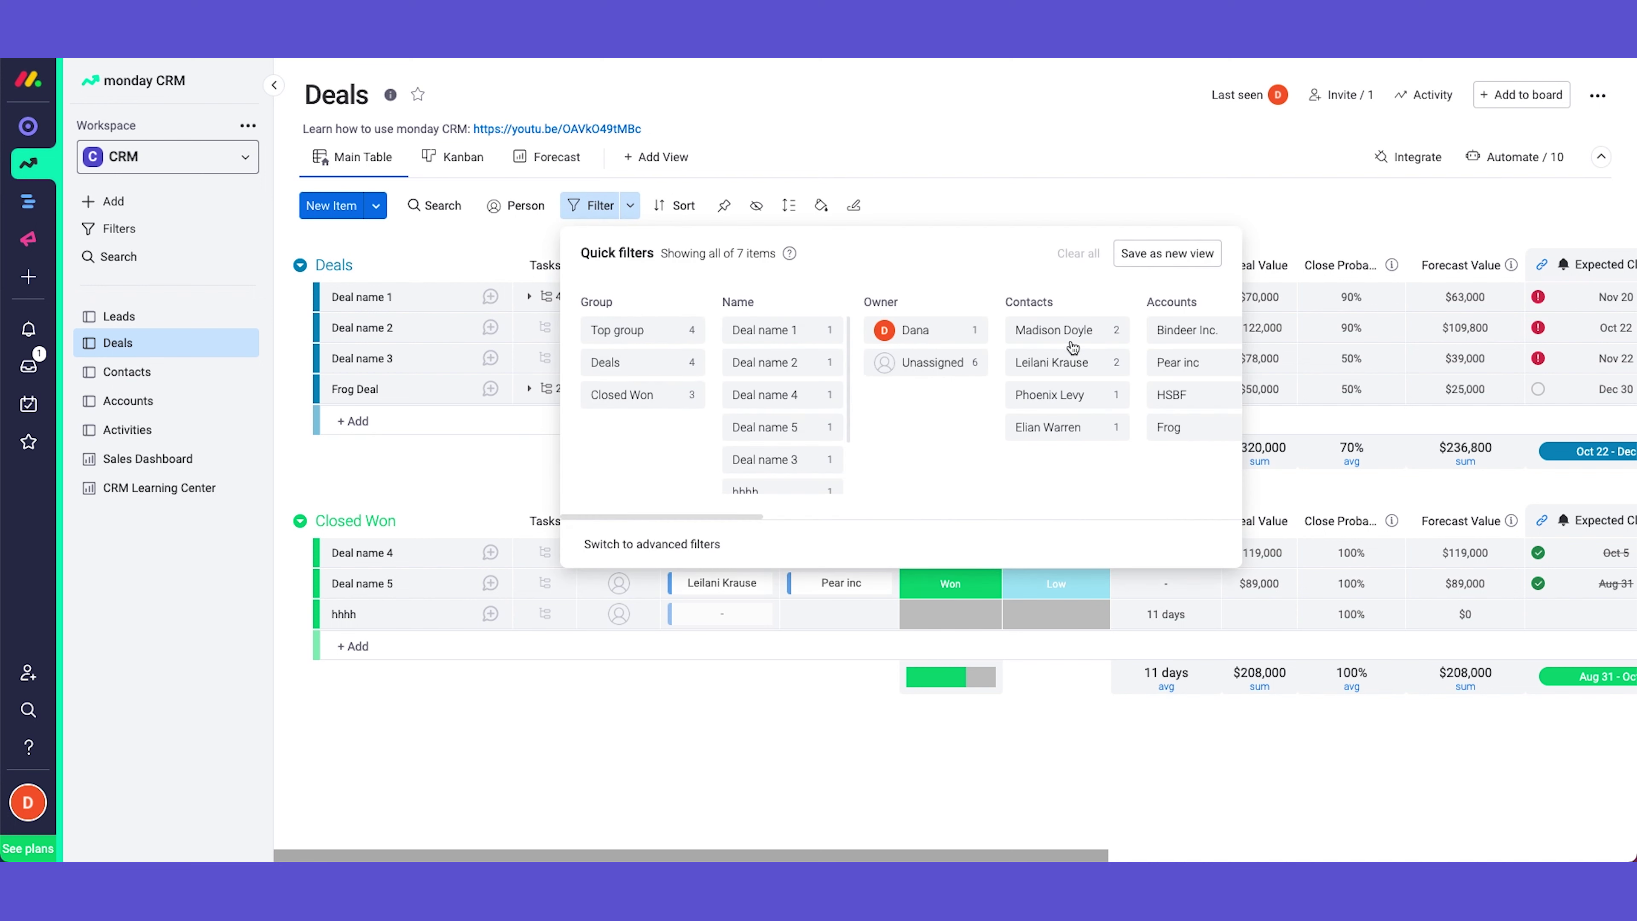
scroll(989, 473, right, 5)
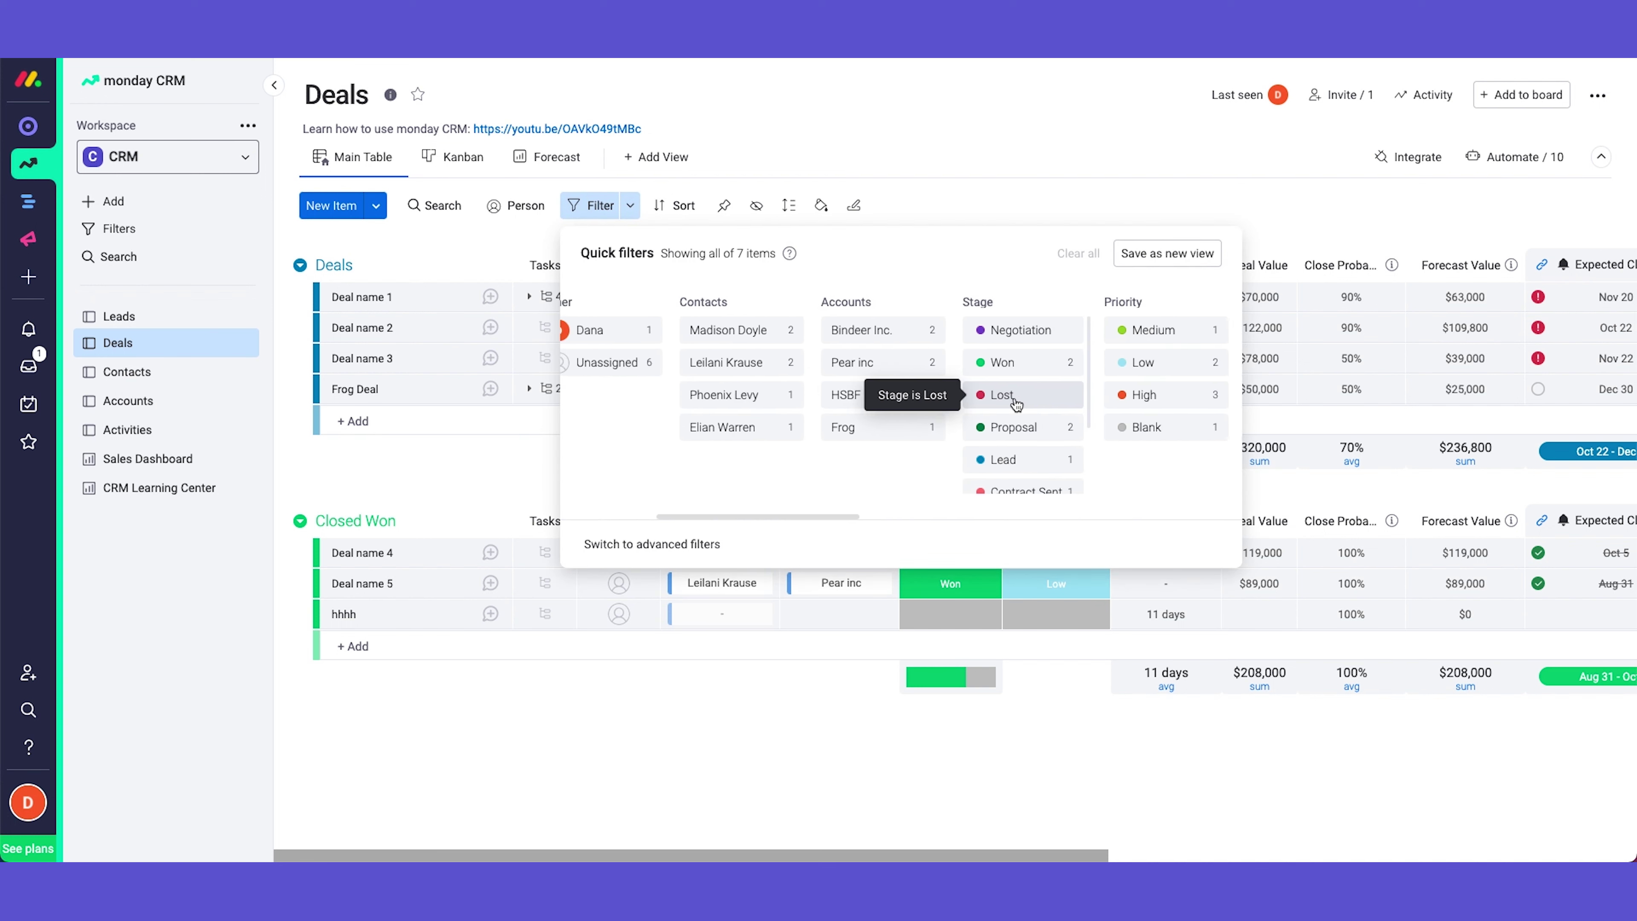
click(972, 332)
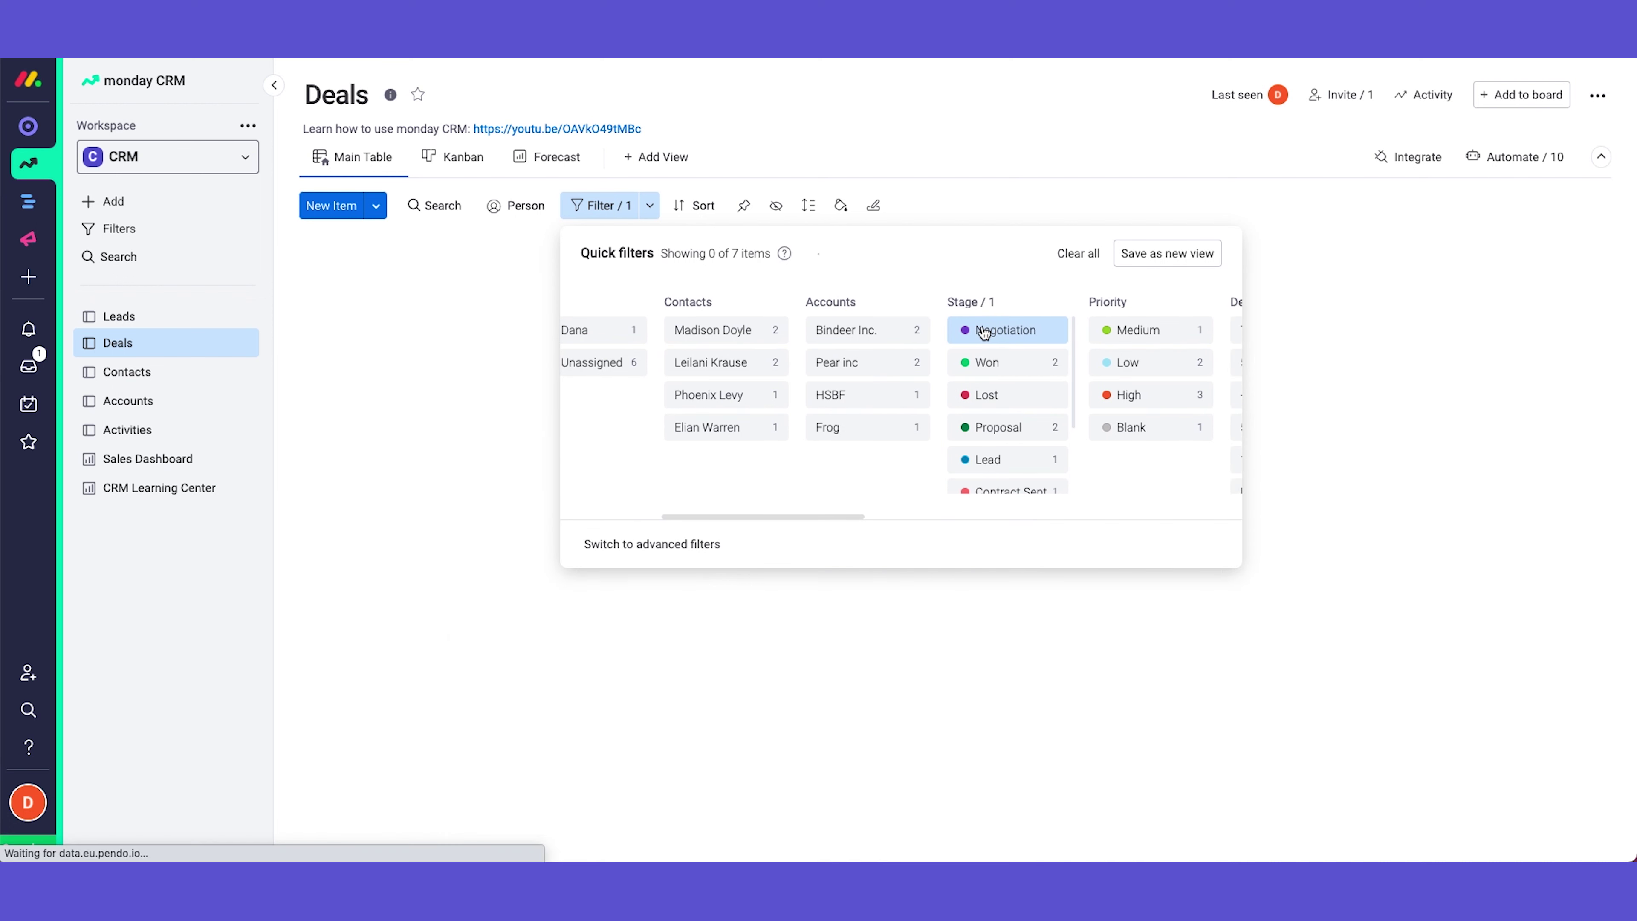
scroll(976, 333, left, 3)
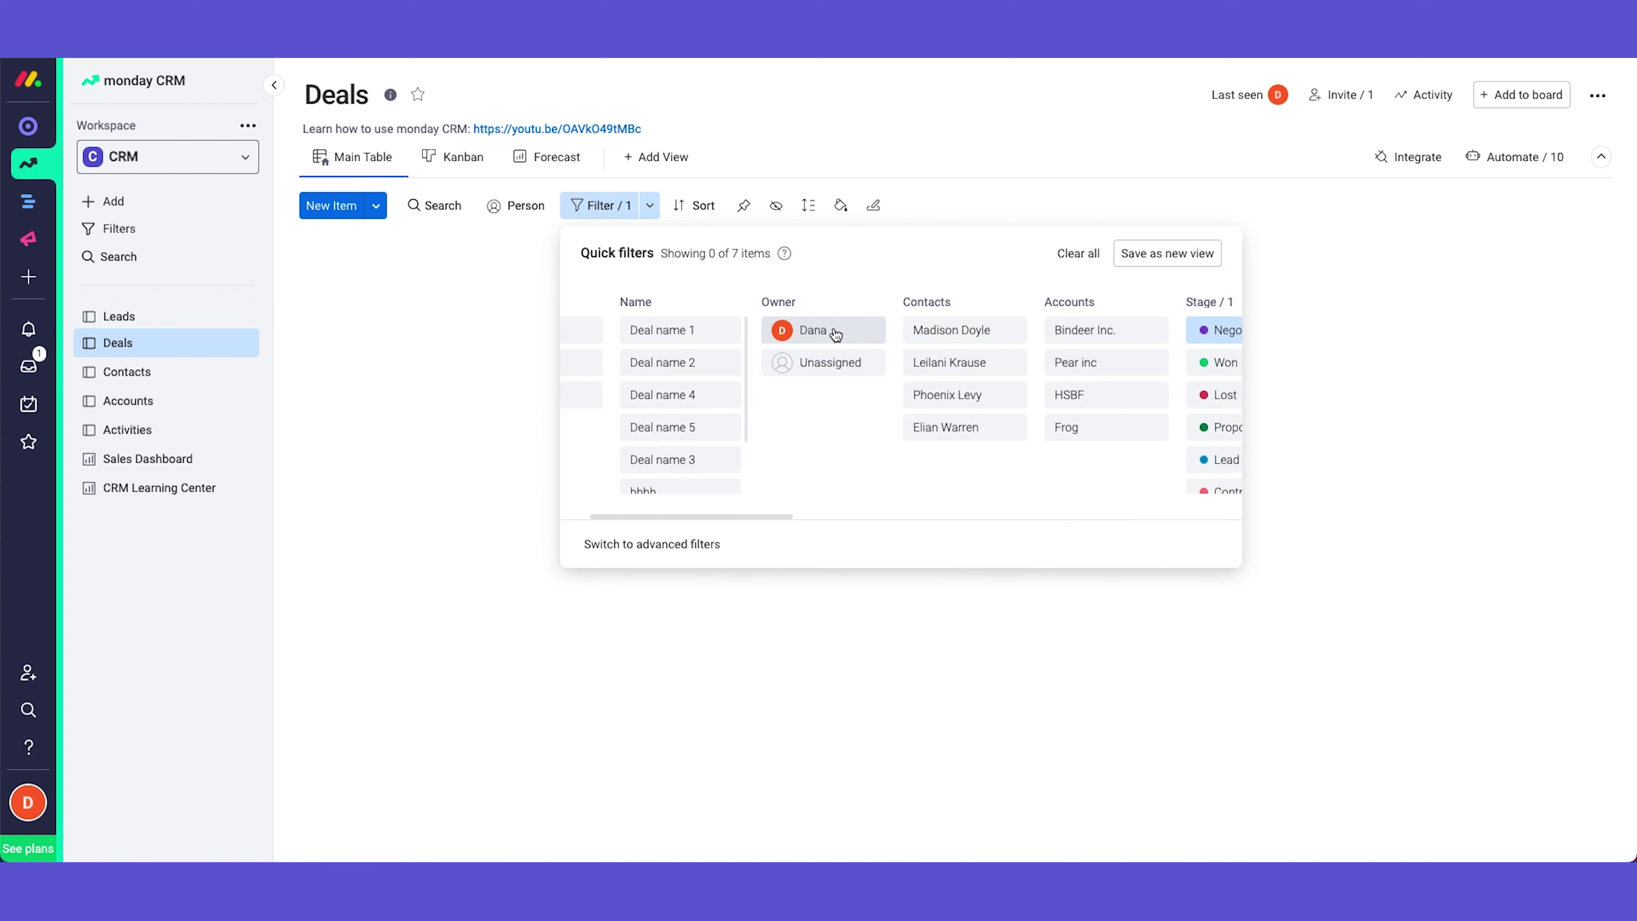
click(1078, 253)
click(631, 206)
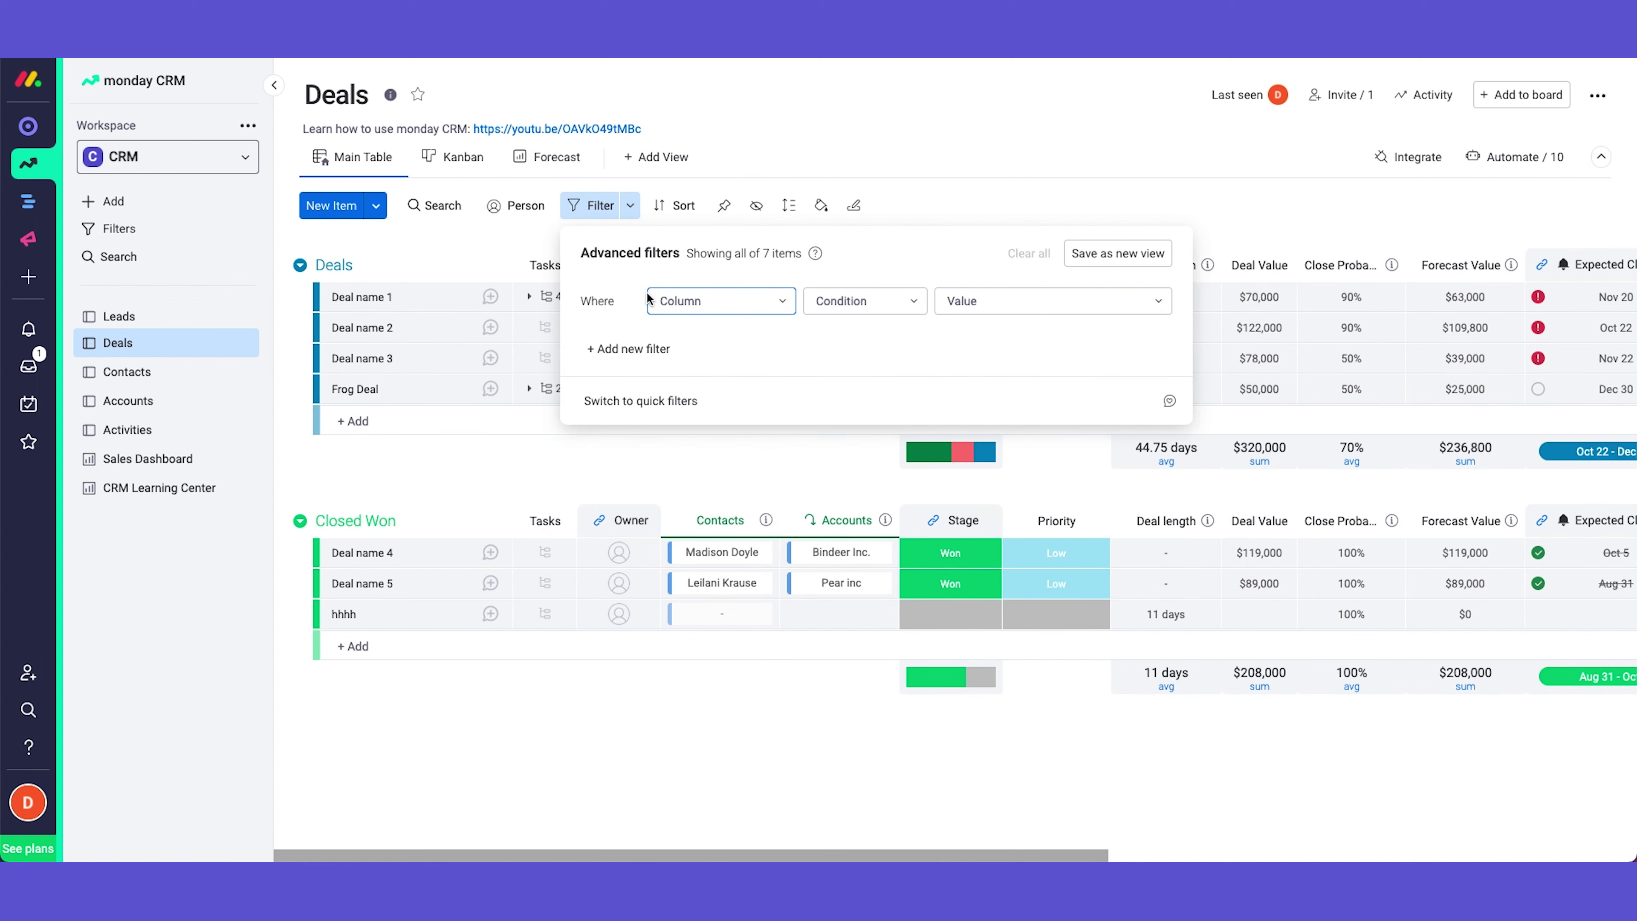
- Filter the Deals board to Owner is Me (dynamic) instead of a specific owner
click(707, 303)
scroll(722, 387, down, 3)
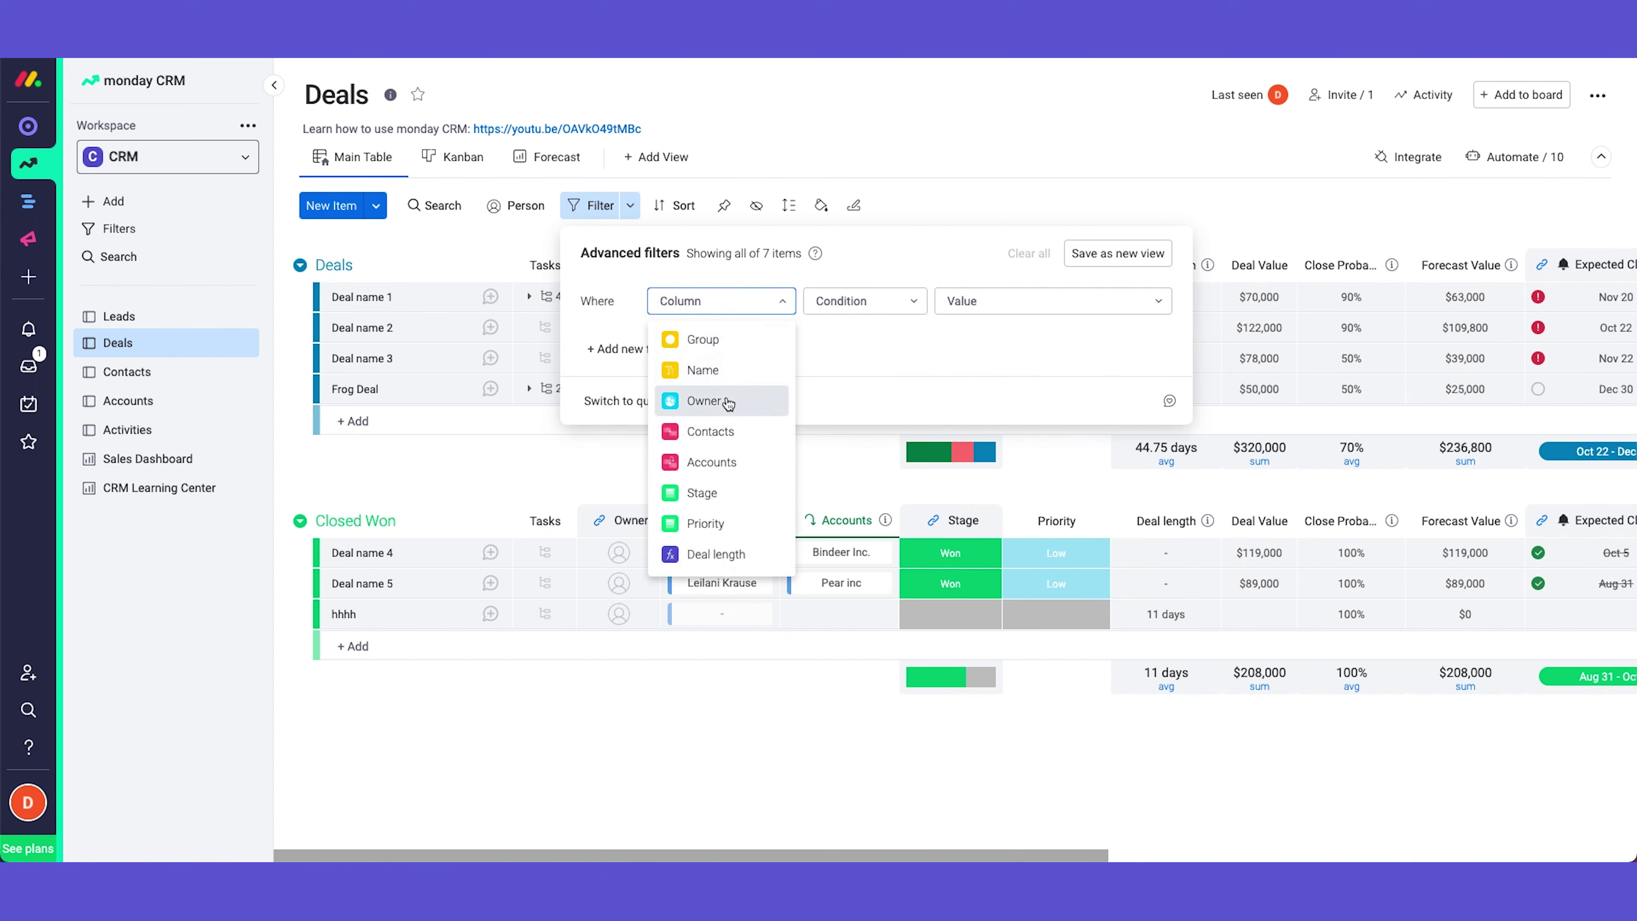
scroll(727, 403, up, 2)
click(704, 401)
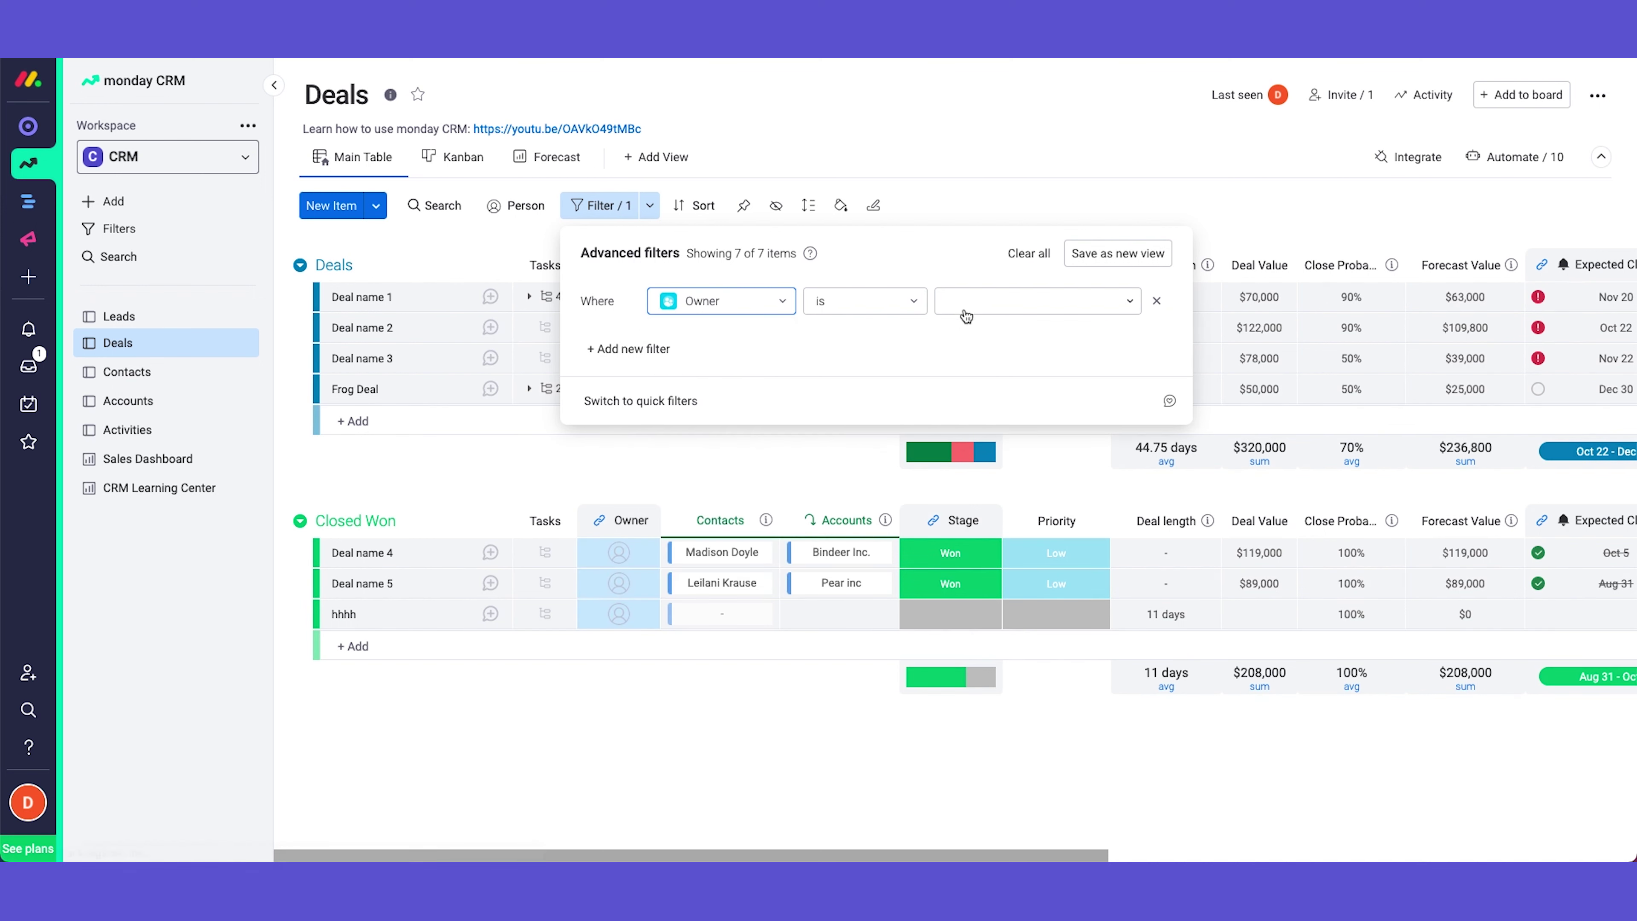
click(968, 303)
click(961, 370)
click(1004, 301)
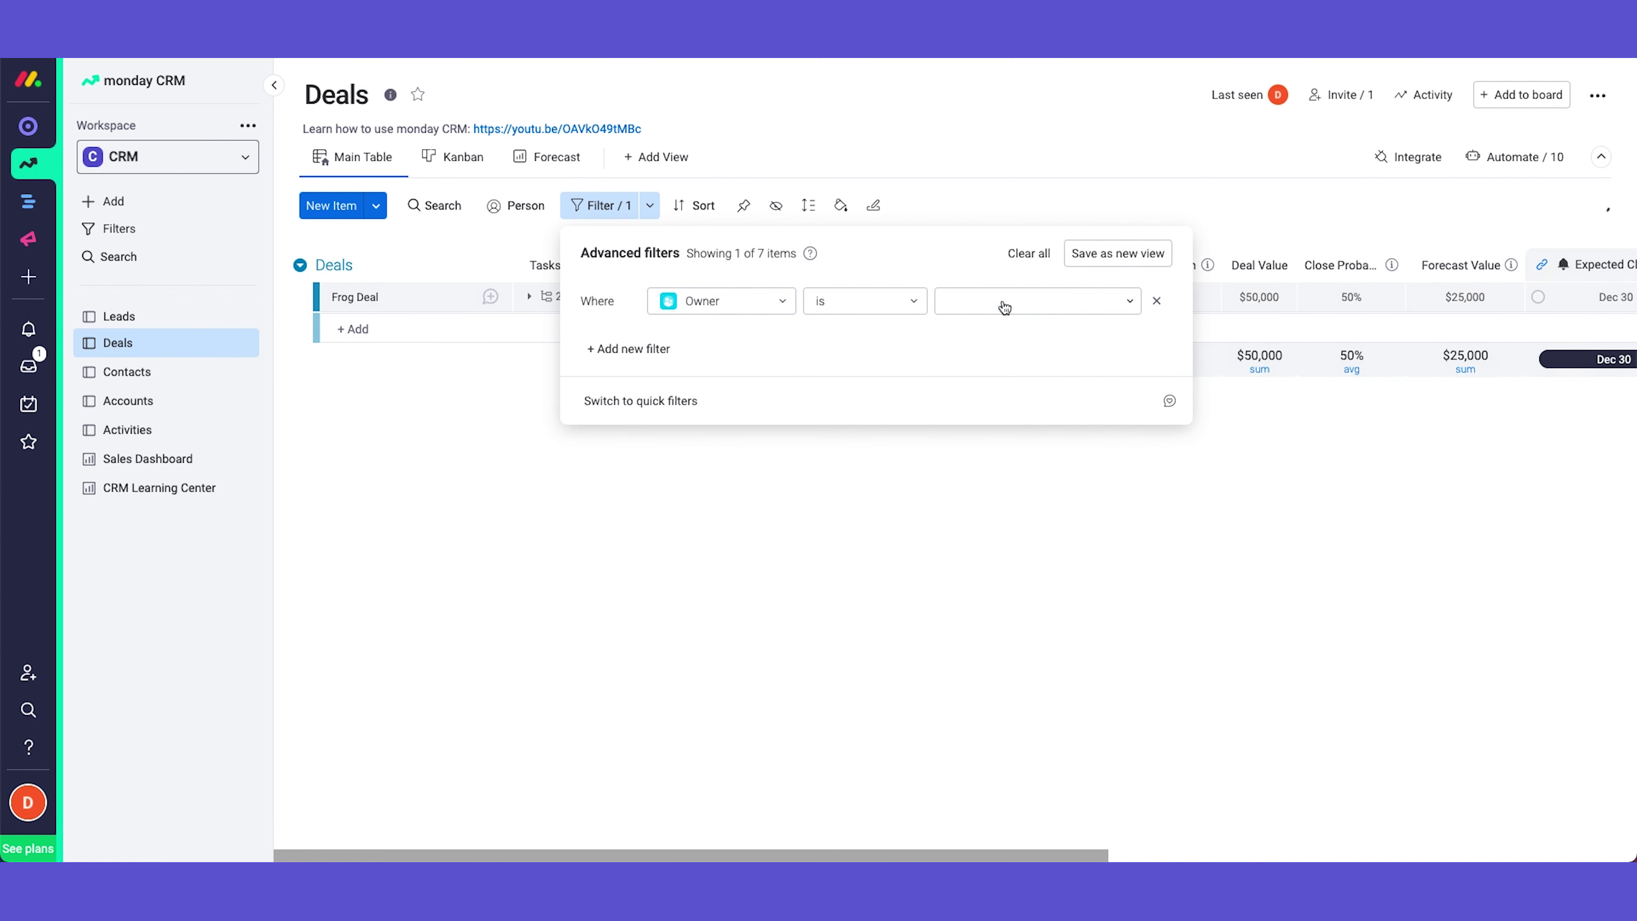
click(1003, 342)
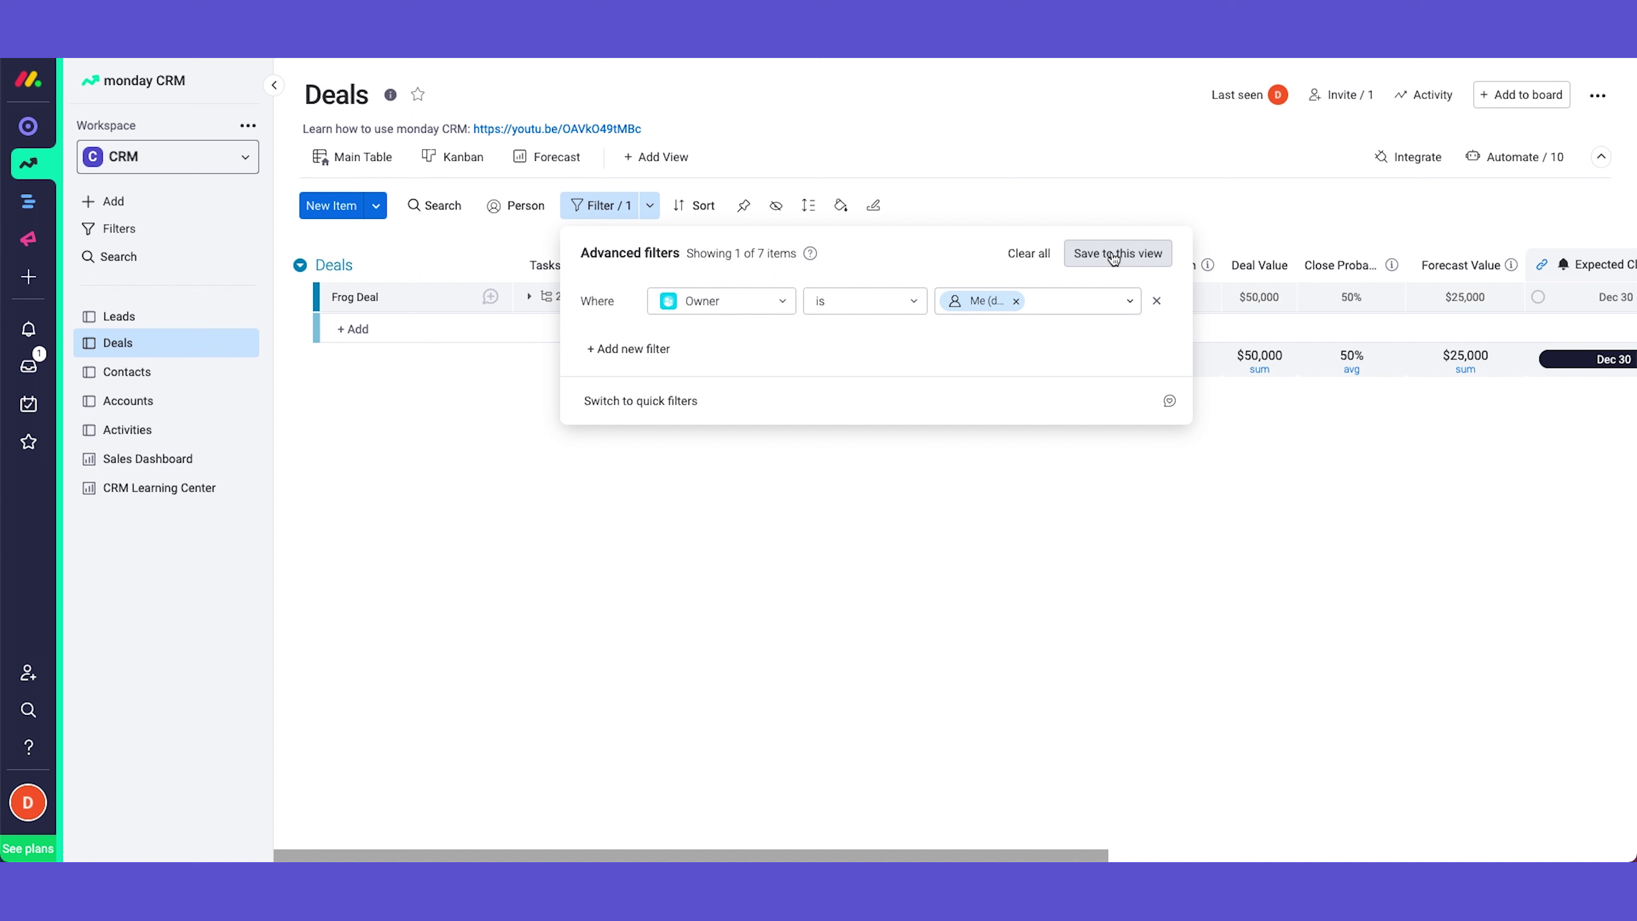
- Save the owner filter as a new view named 'My Deals', then return to Main Table
click(1084, 264)
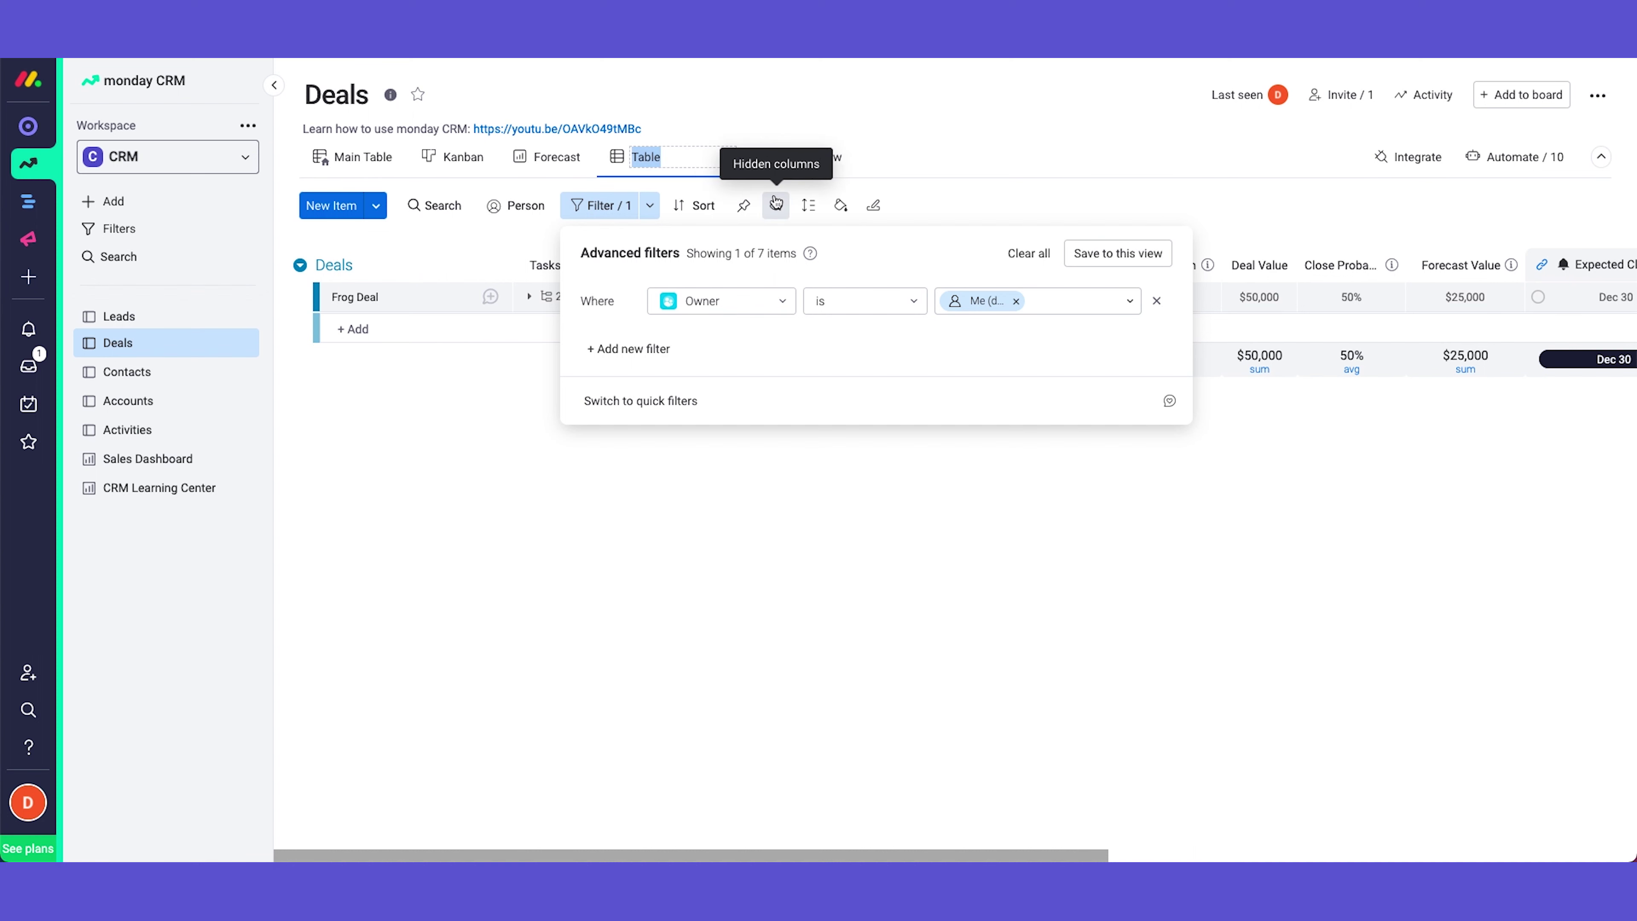
text(My Deals)
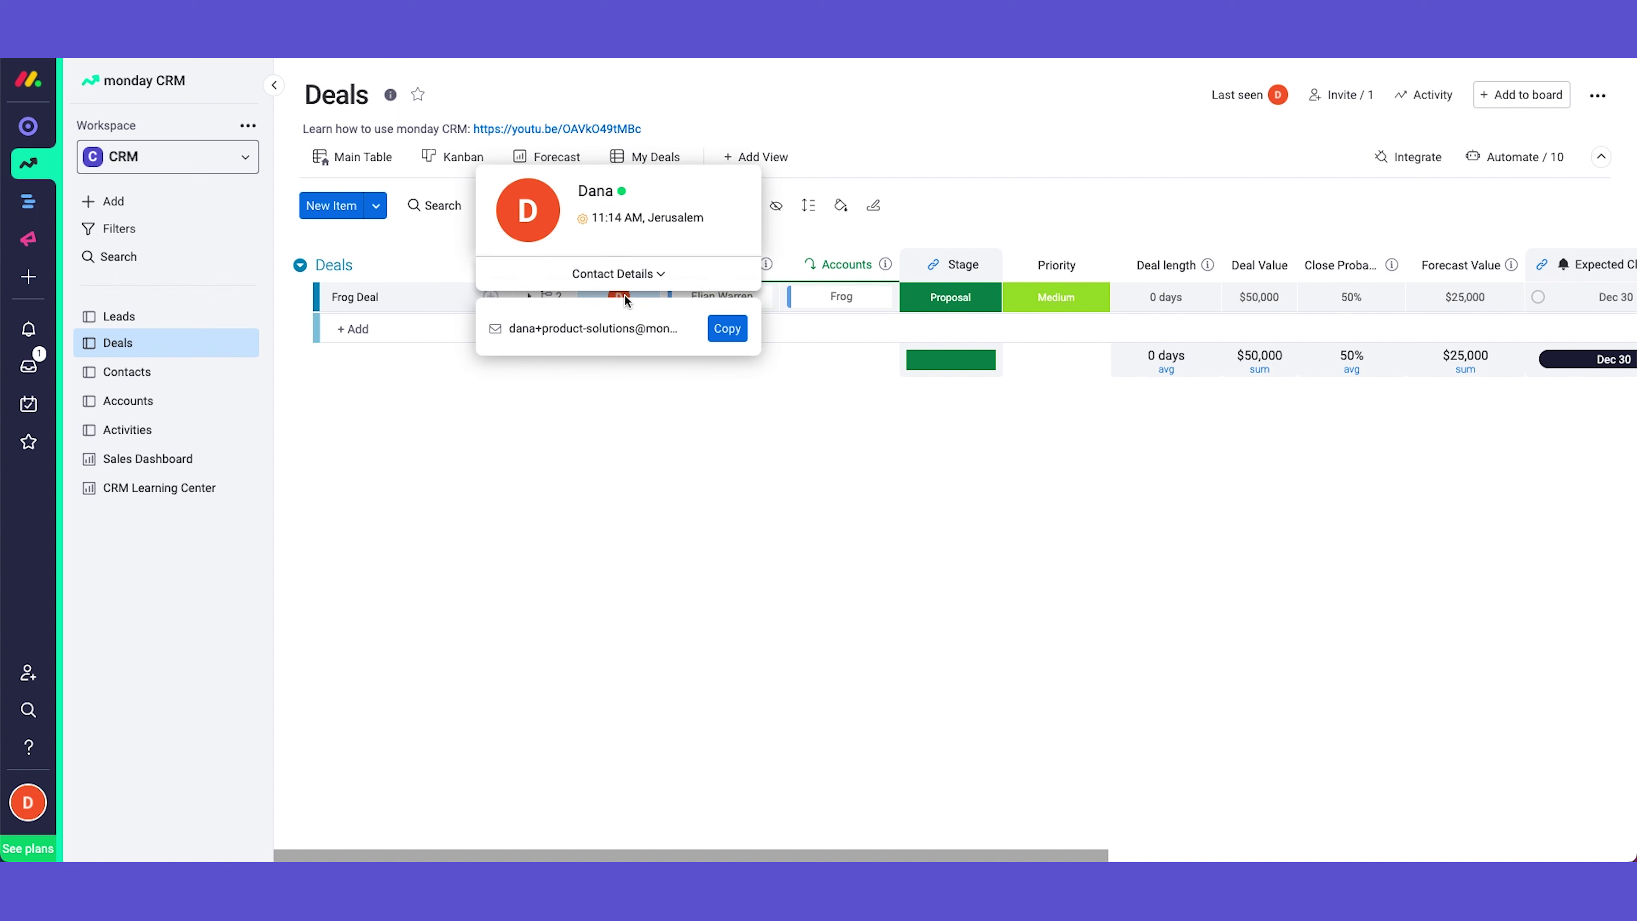
click(355, 161)
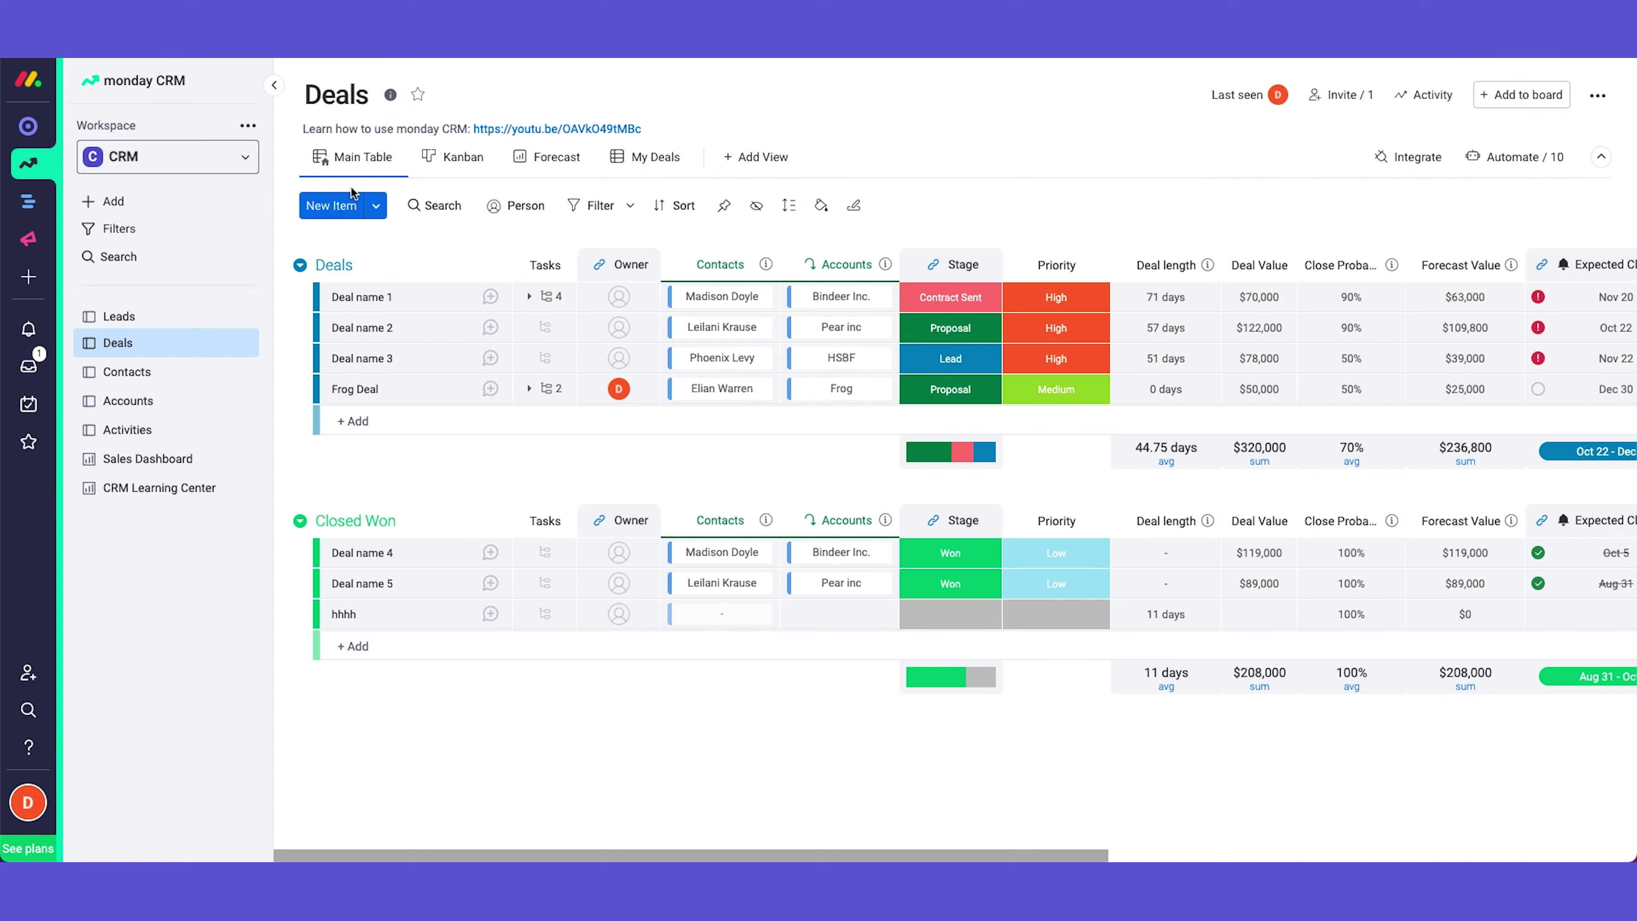
click(561, 165)
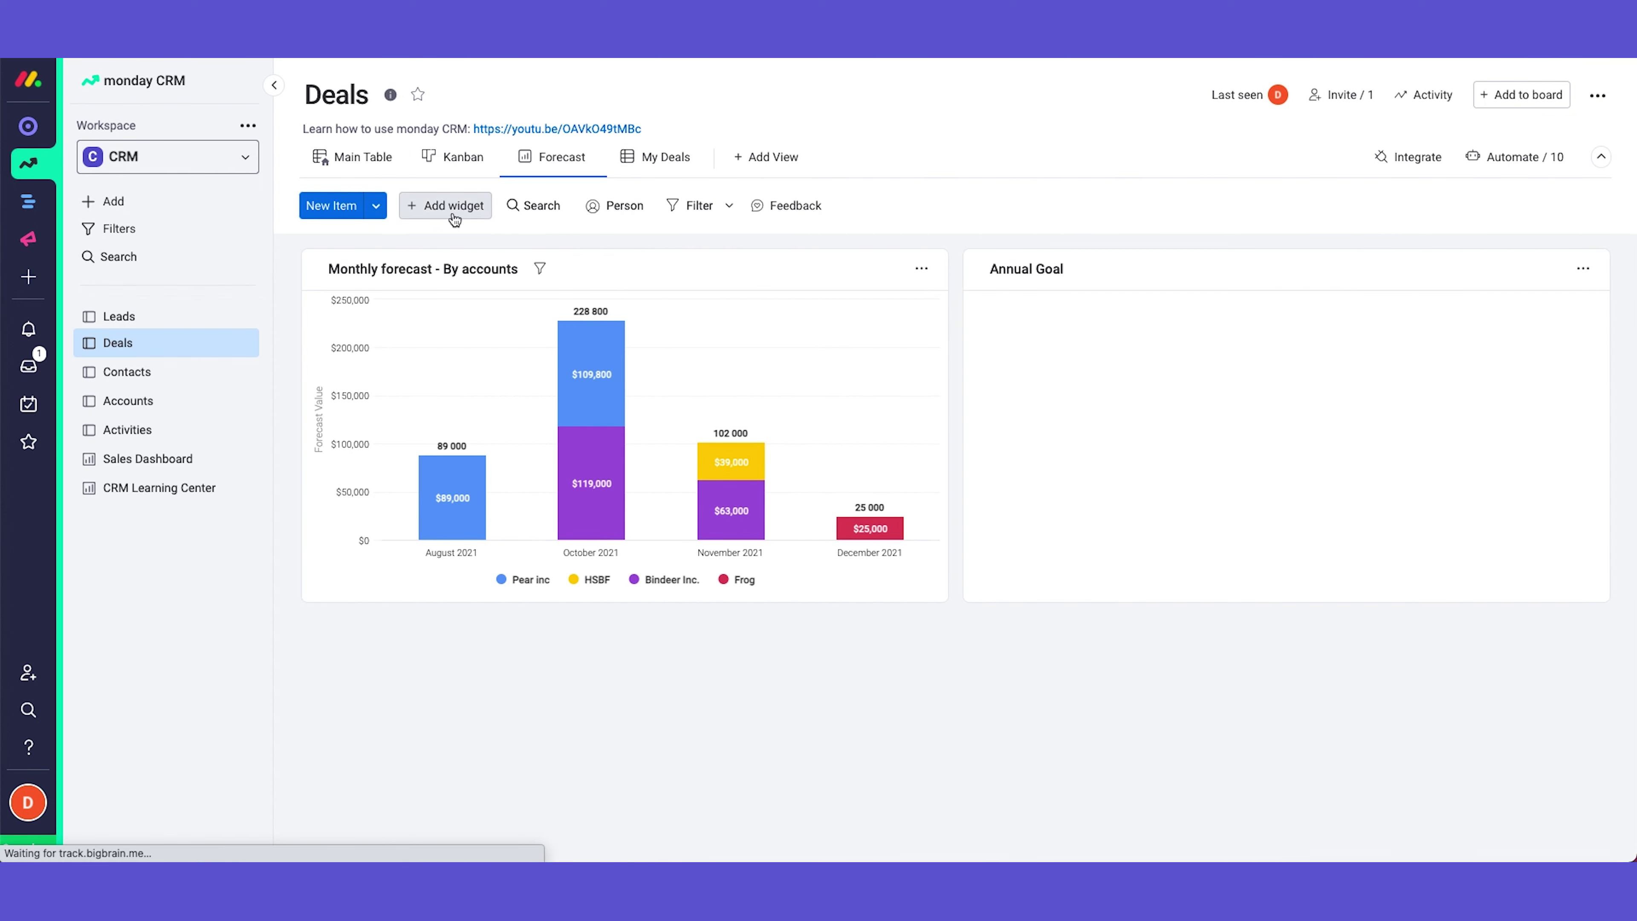
- Browse the Forecast dashboard's Add widget list without adding one, then return to Main Table
click(446, 205)
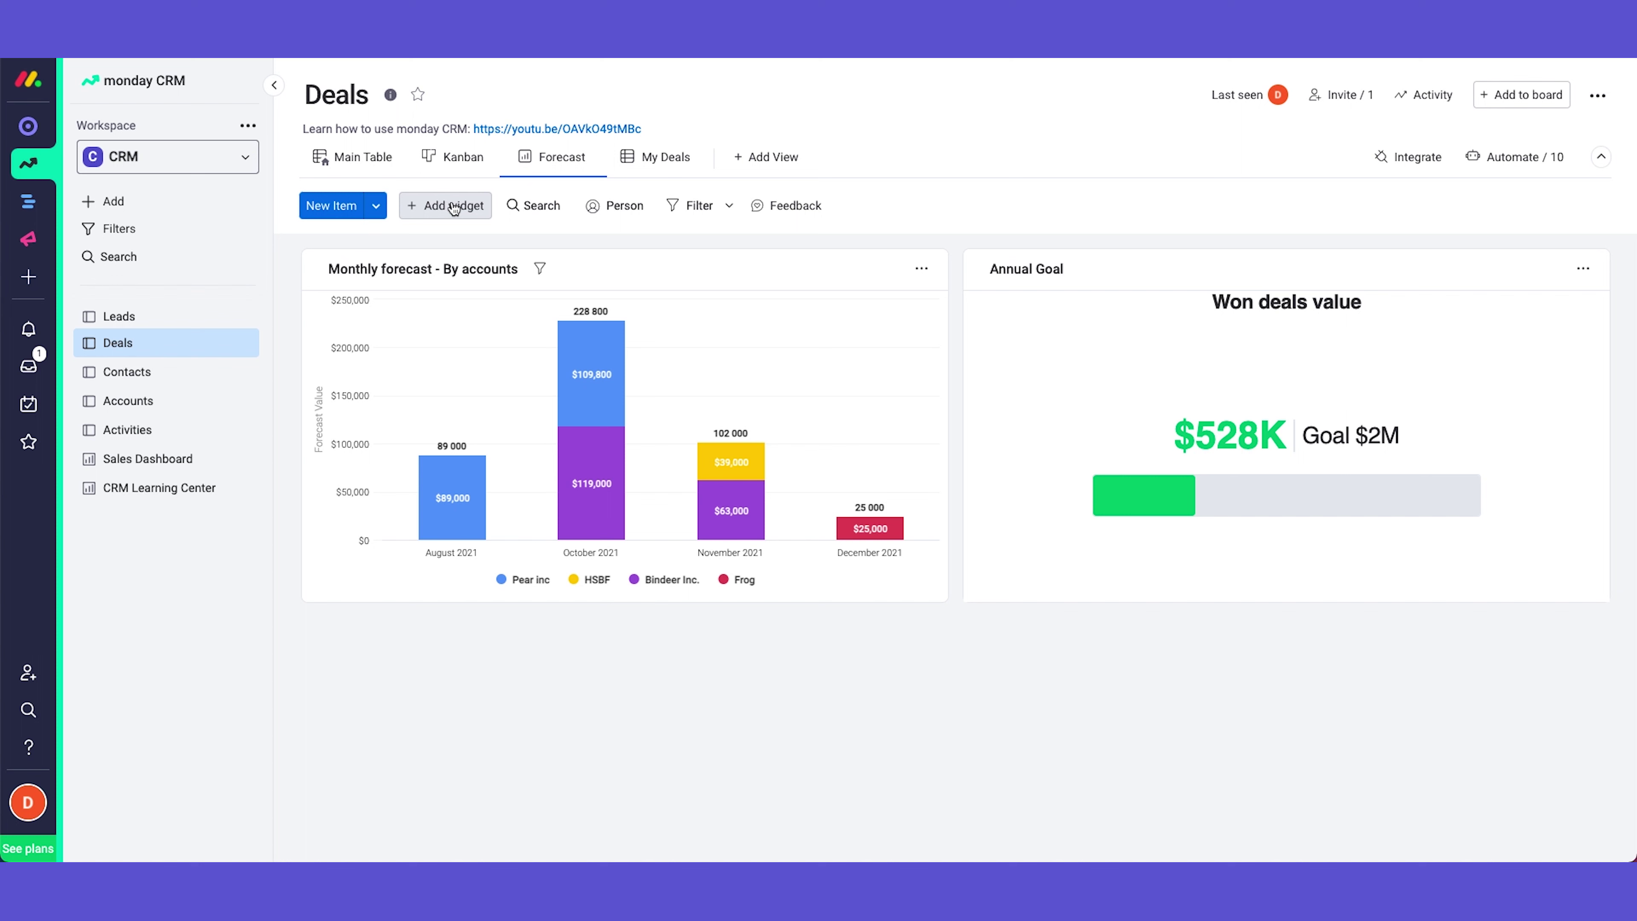
mouse_move(567, 520)
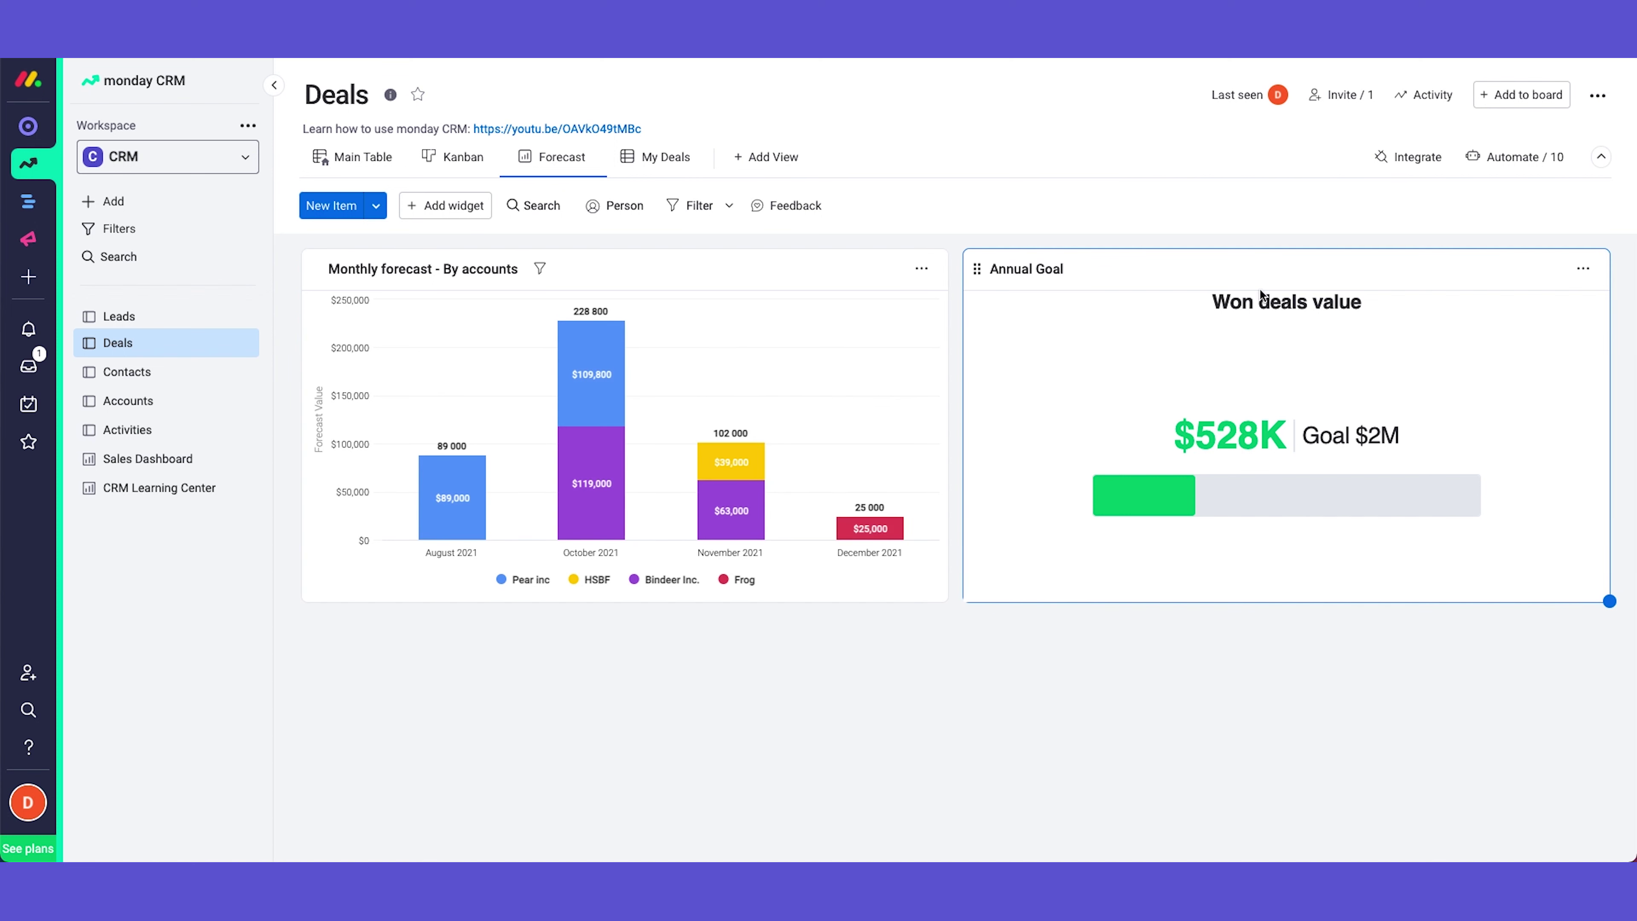
click(444, 205)
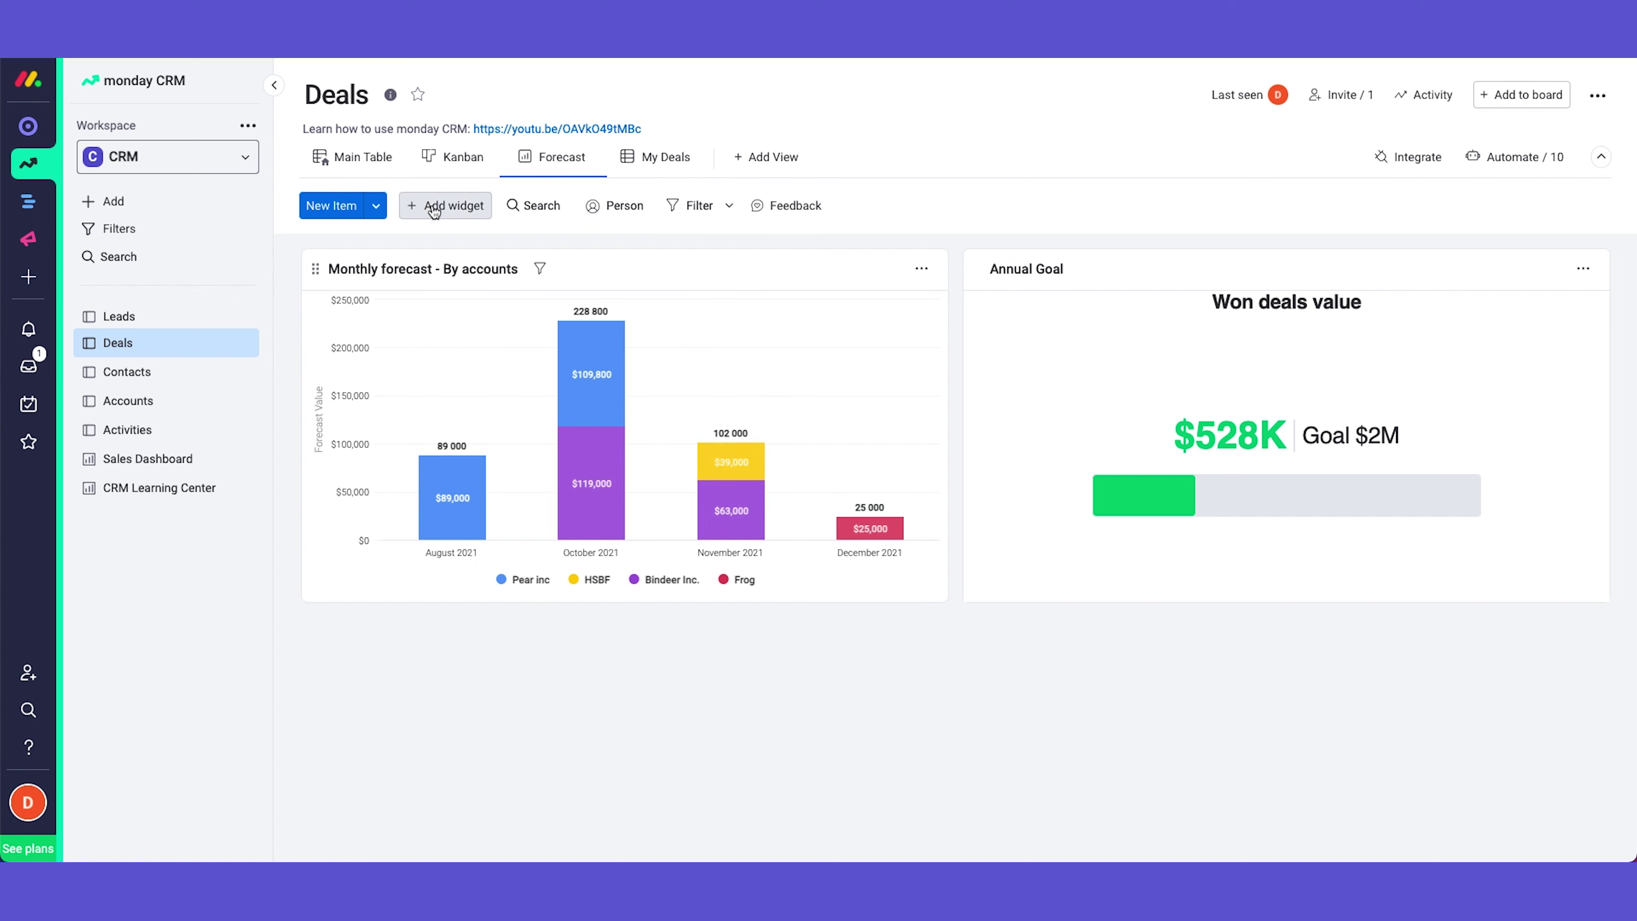
click(445, 205)
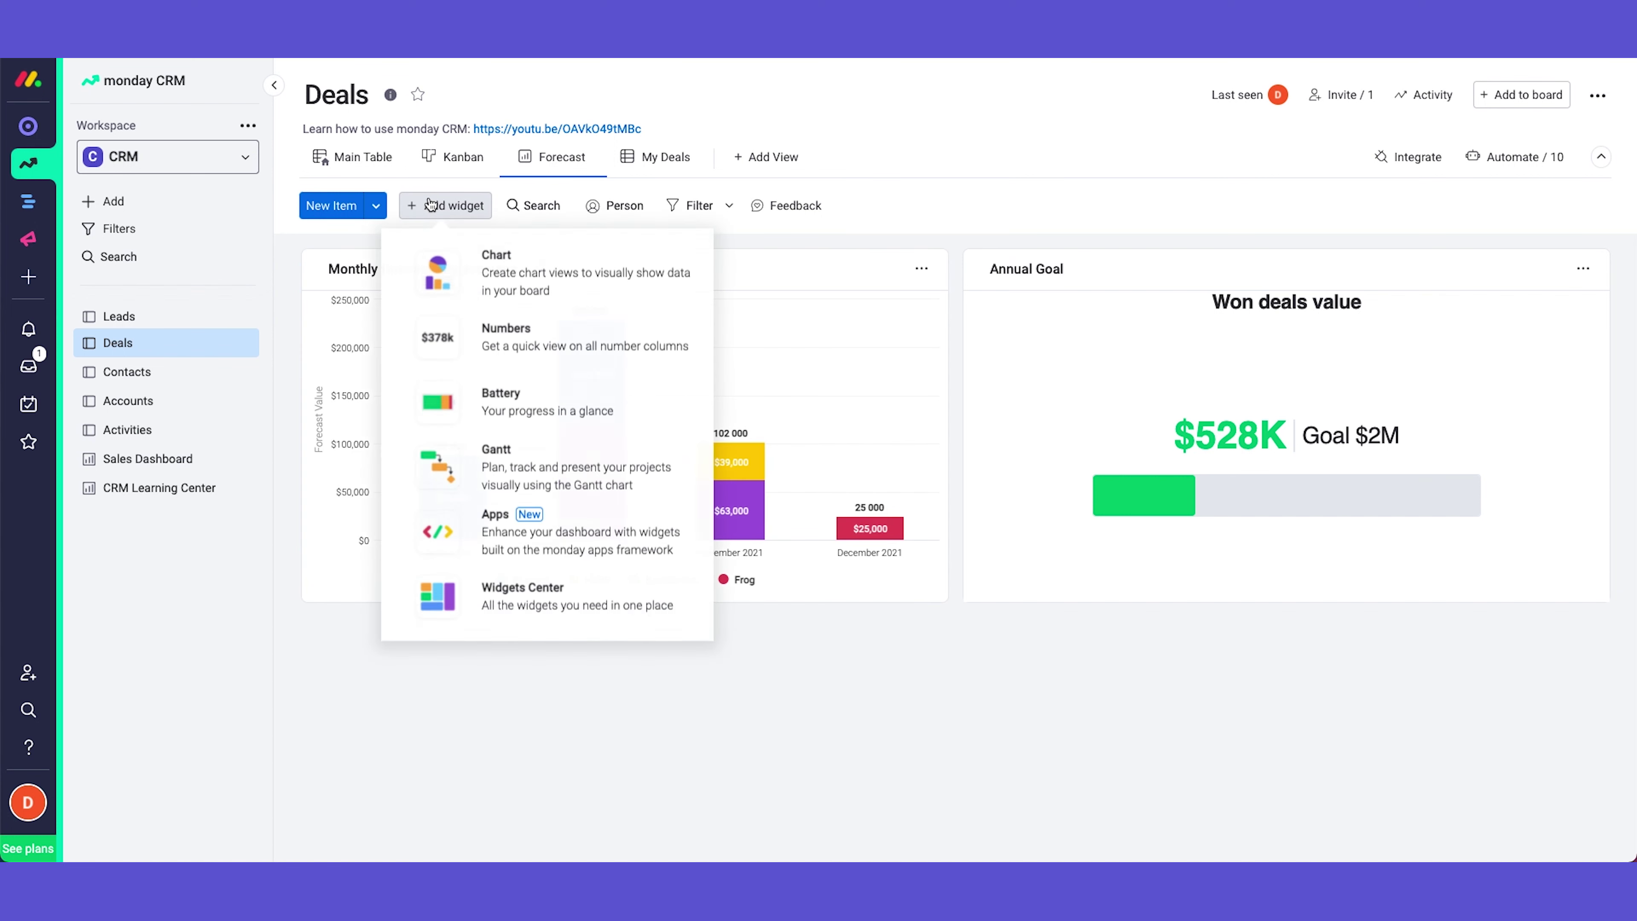
click(889, 783)
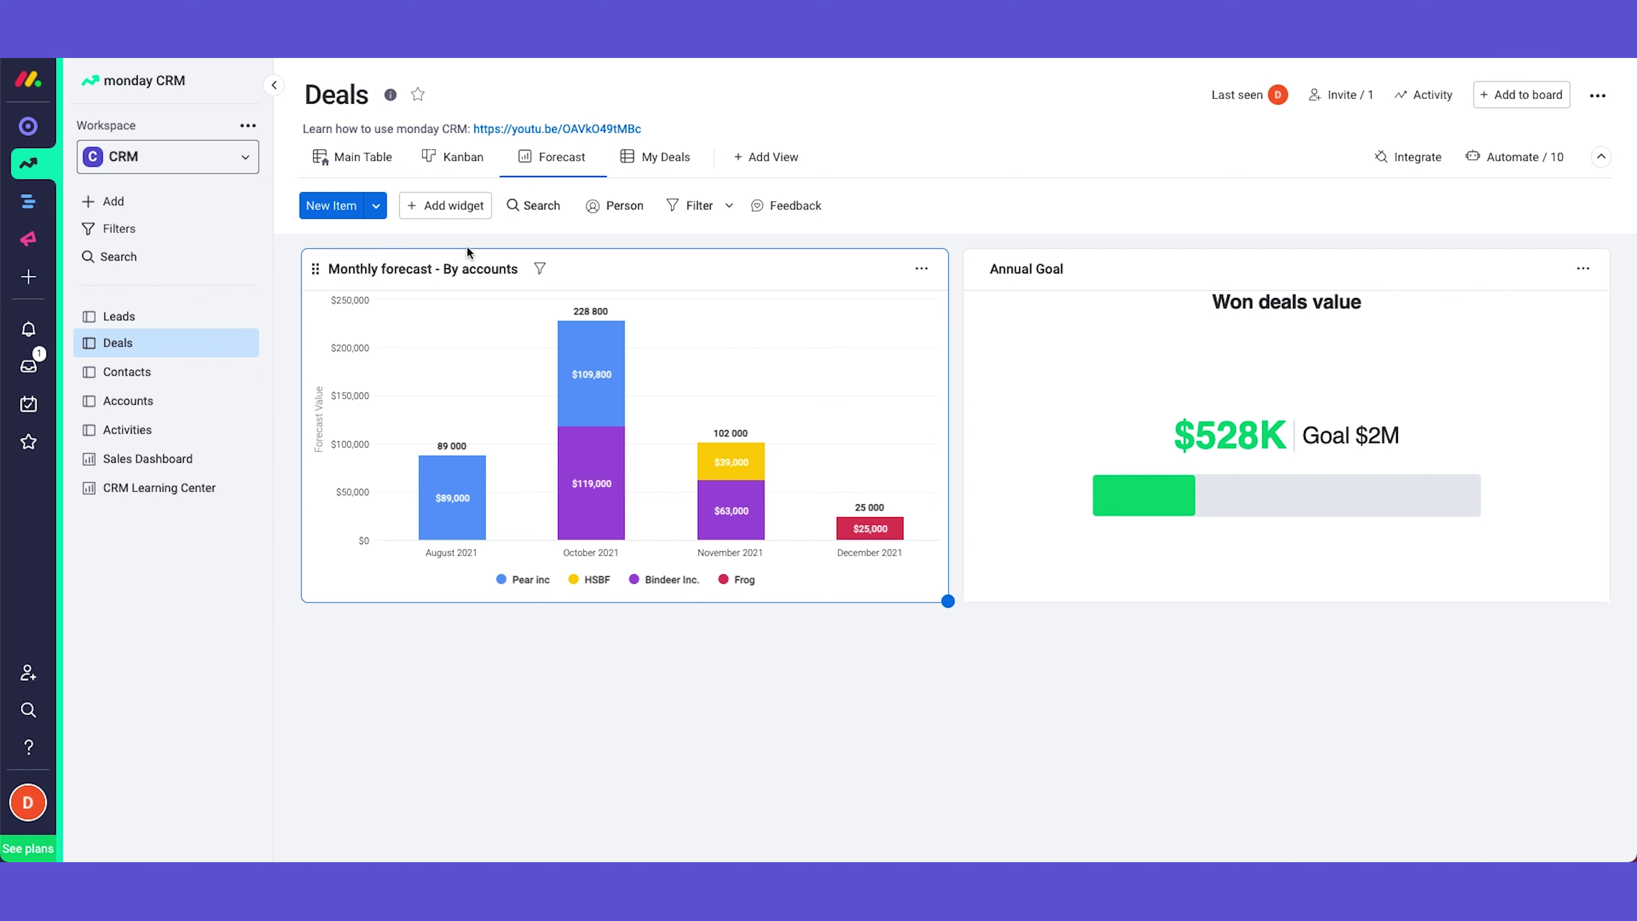
click(364, 157)
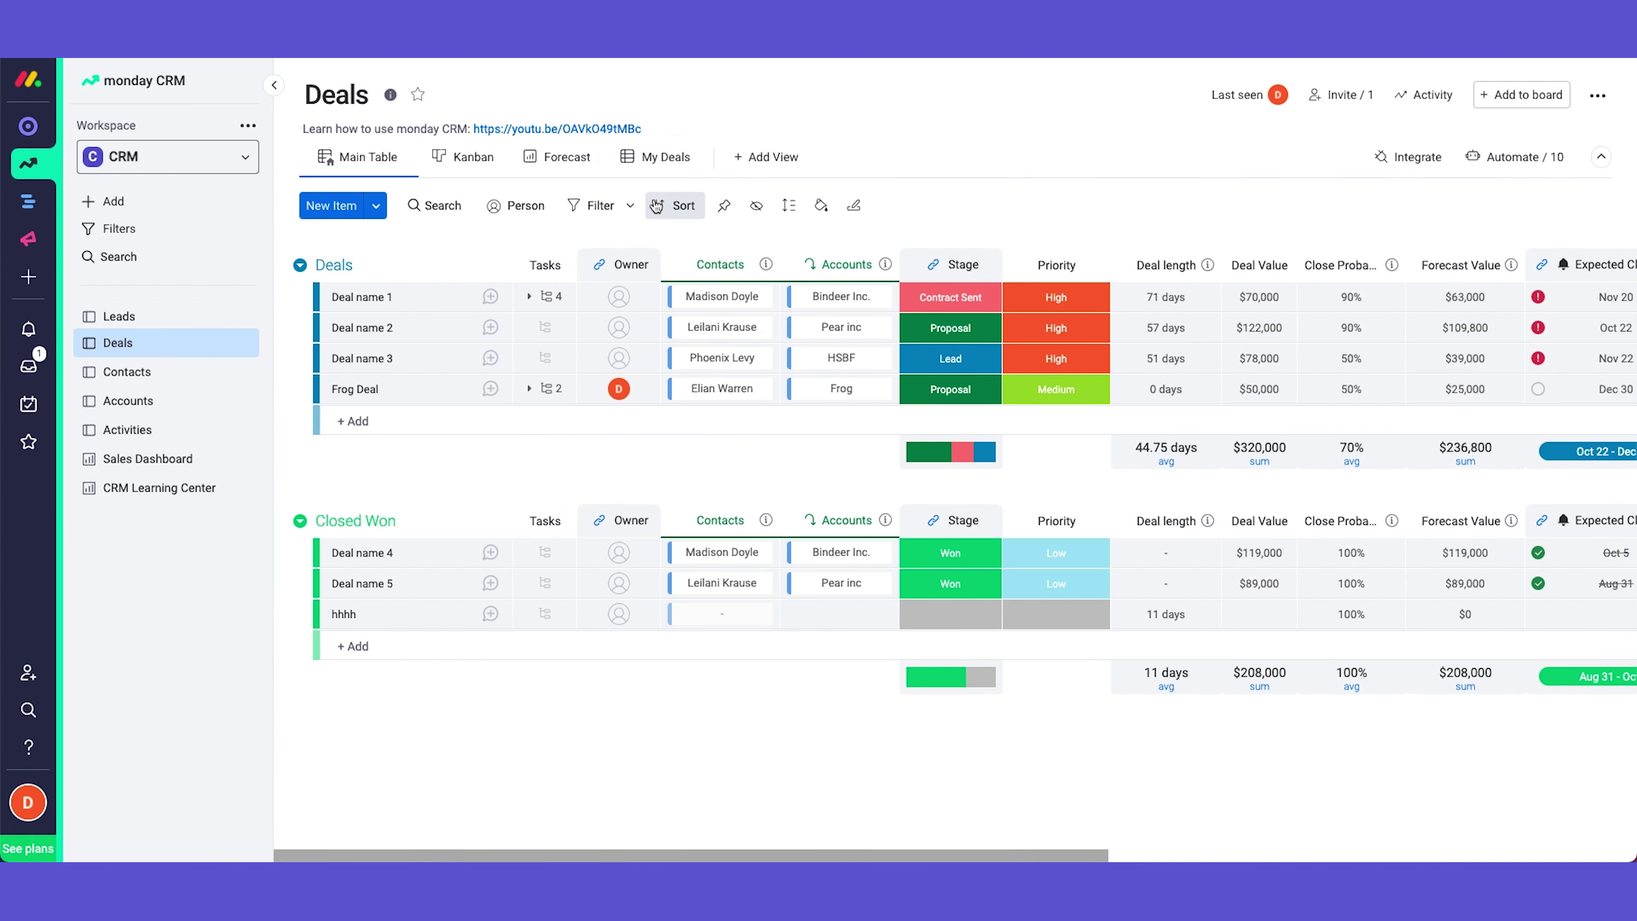
- Look at the board's sort and column-pinning options without changing anything
click(683, 206)
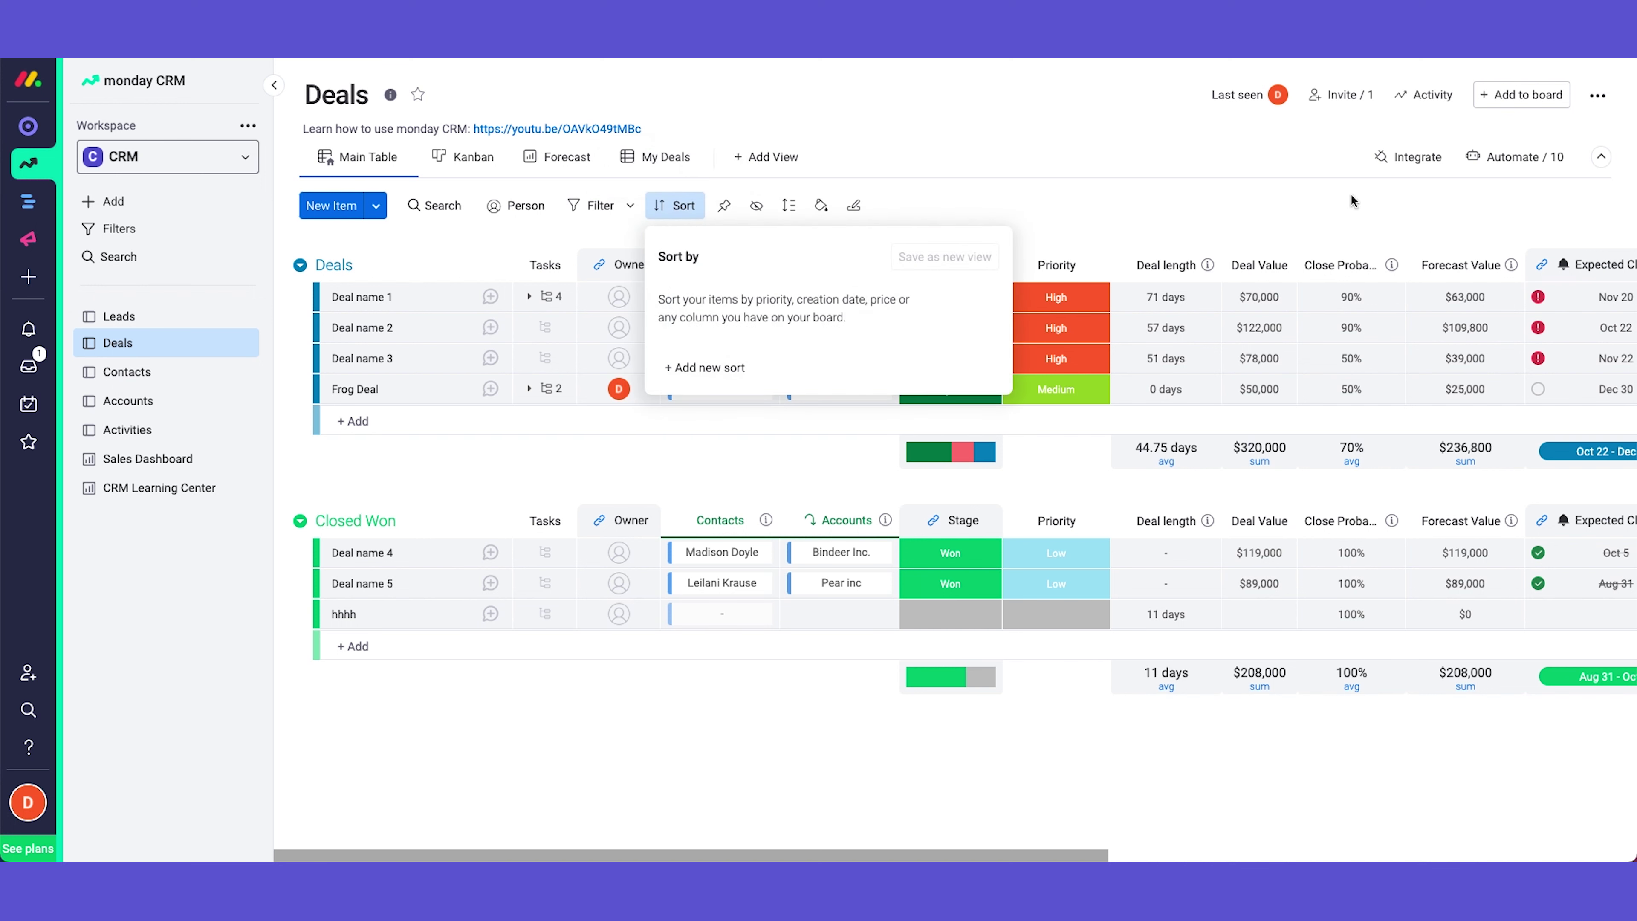
click(1134, 212)
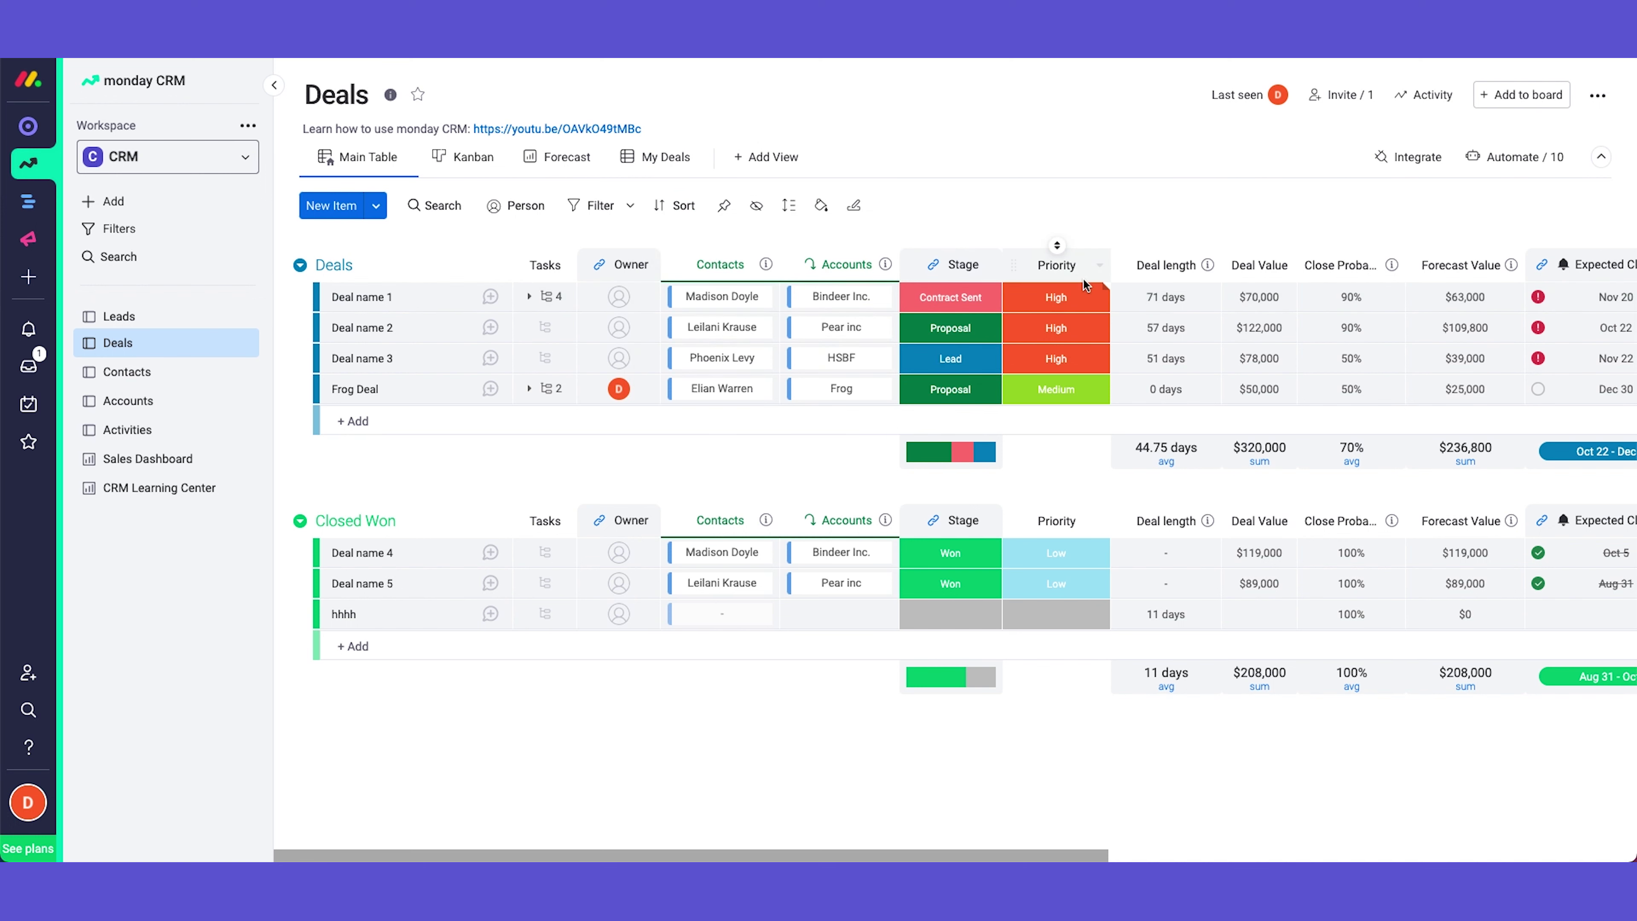
click(722, 218)
click(724, 220)
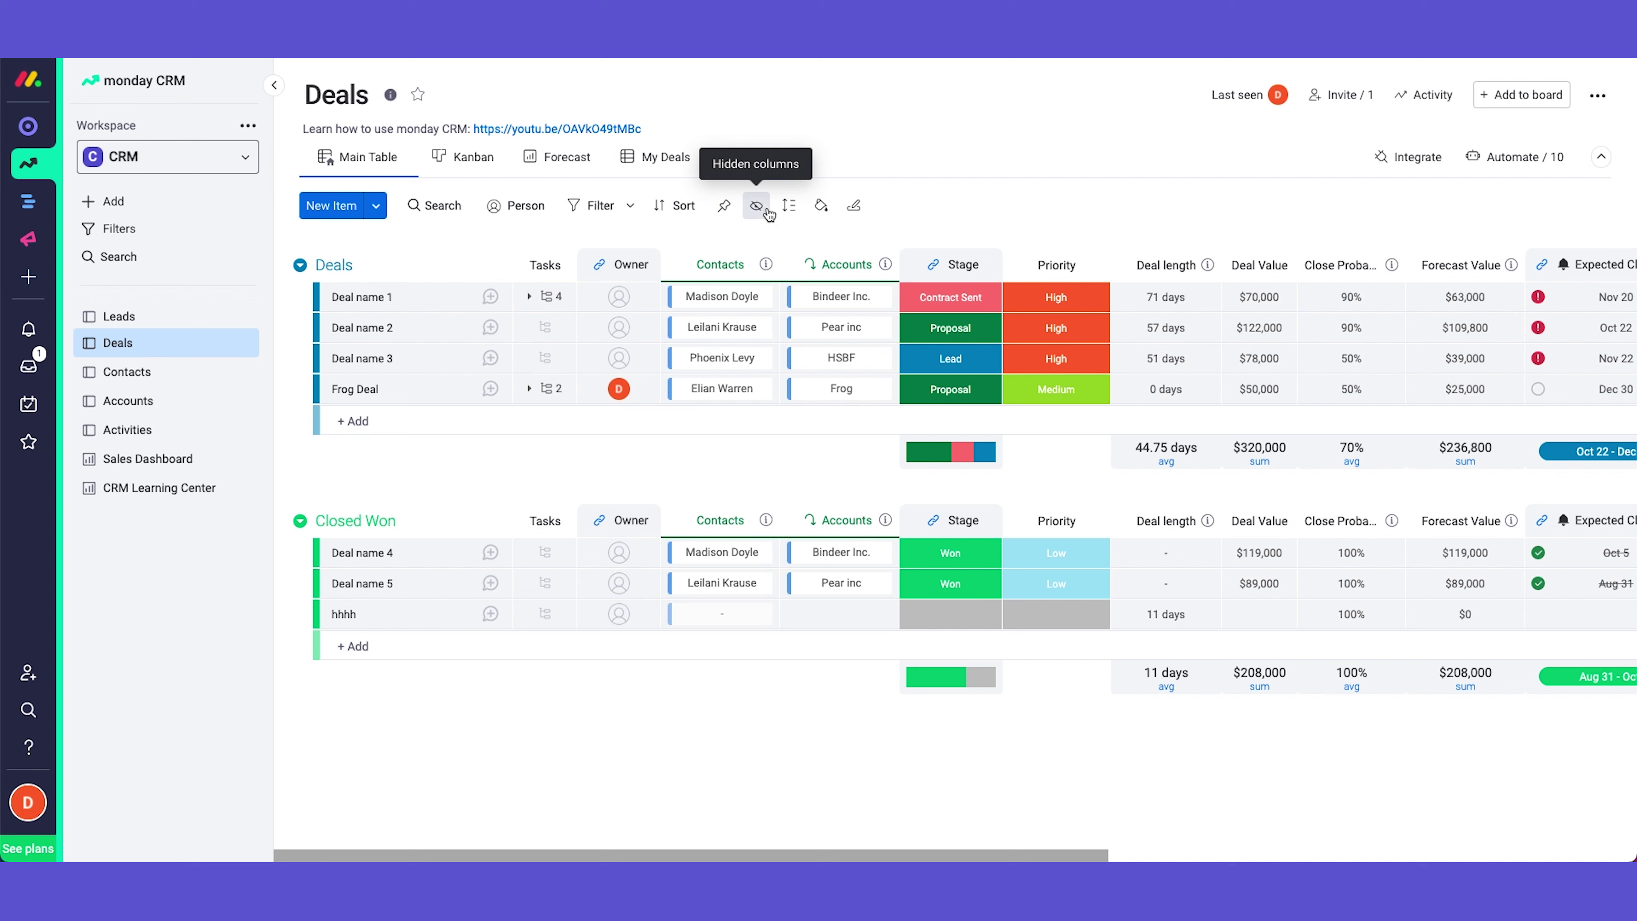
- Create a pink conditional coloring rule based on the Deal length column
click(820, 206)
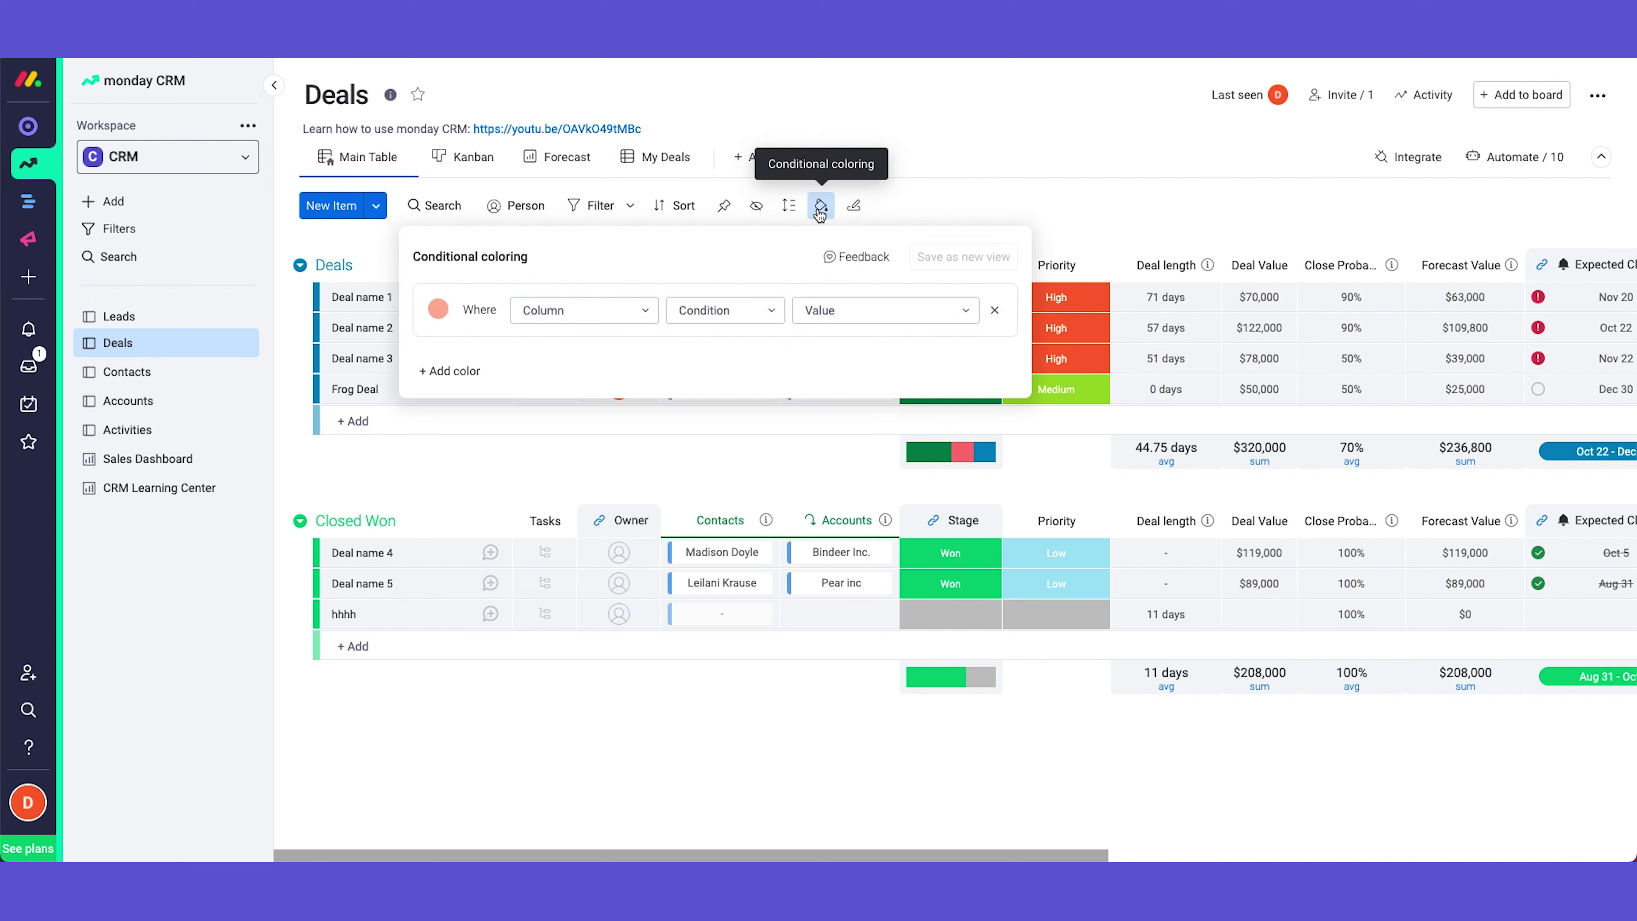
click(439, 310)
click(465, 348)
click(603, 311)
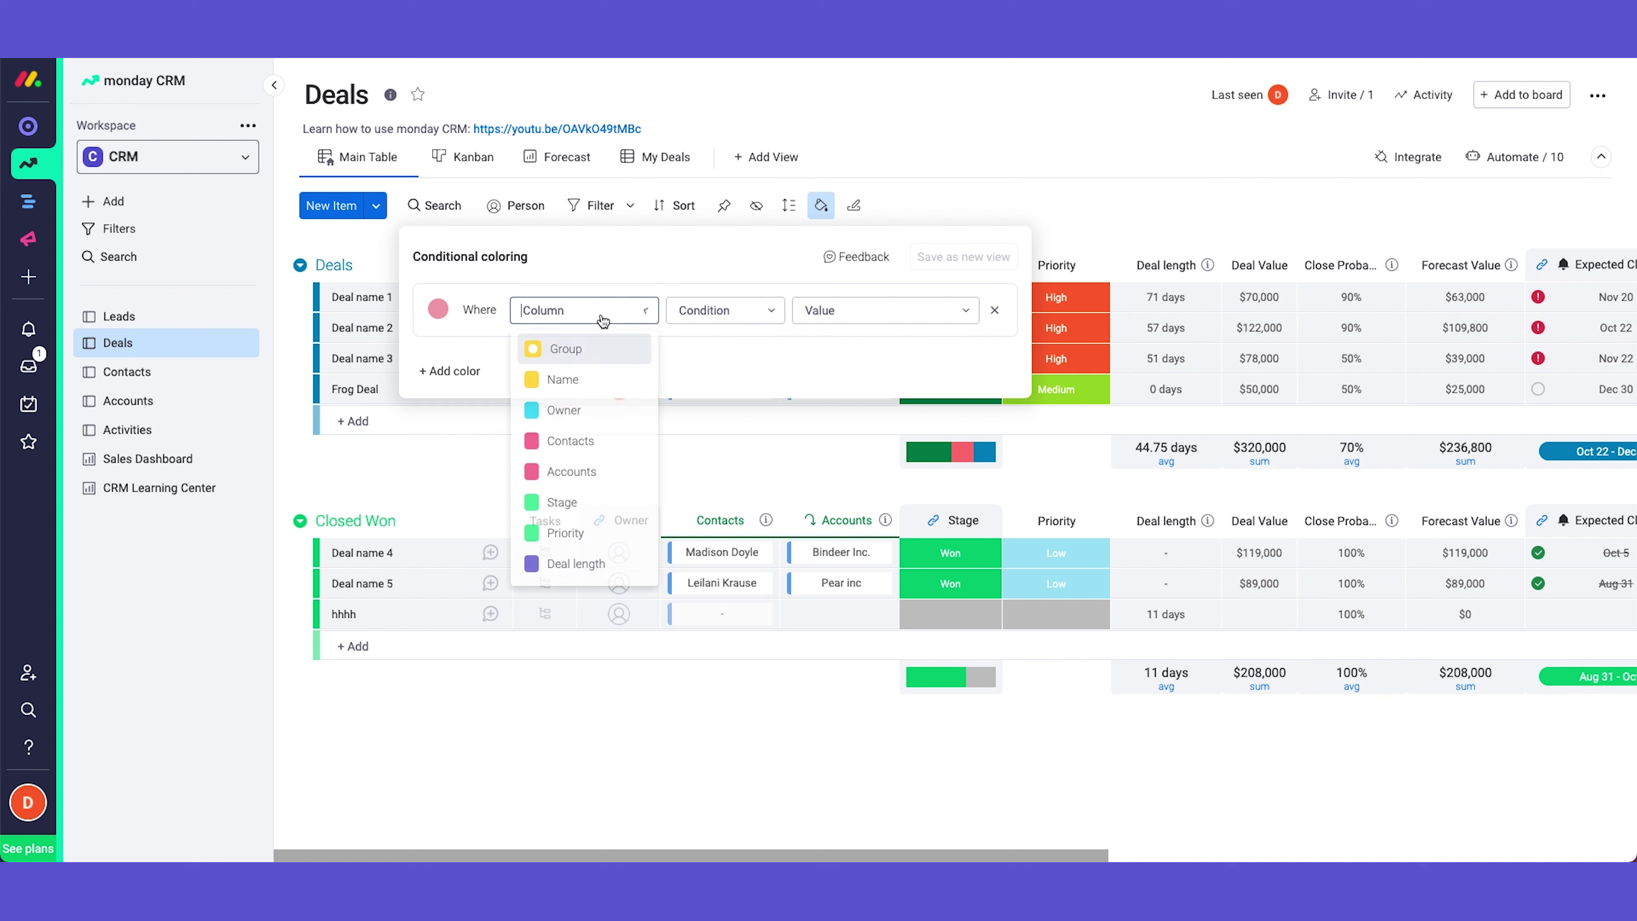
text(de)
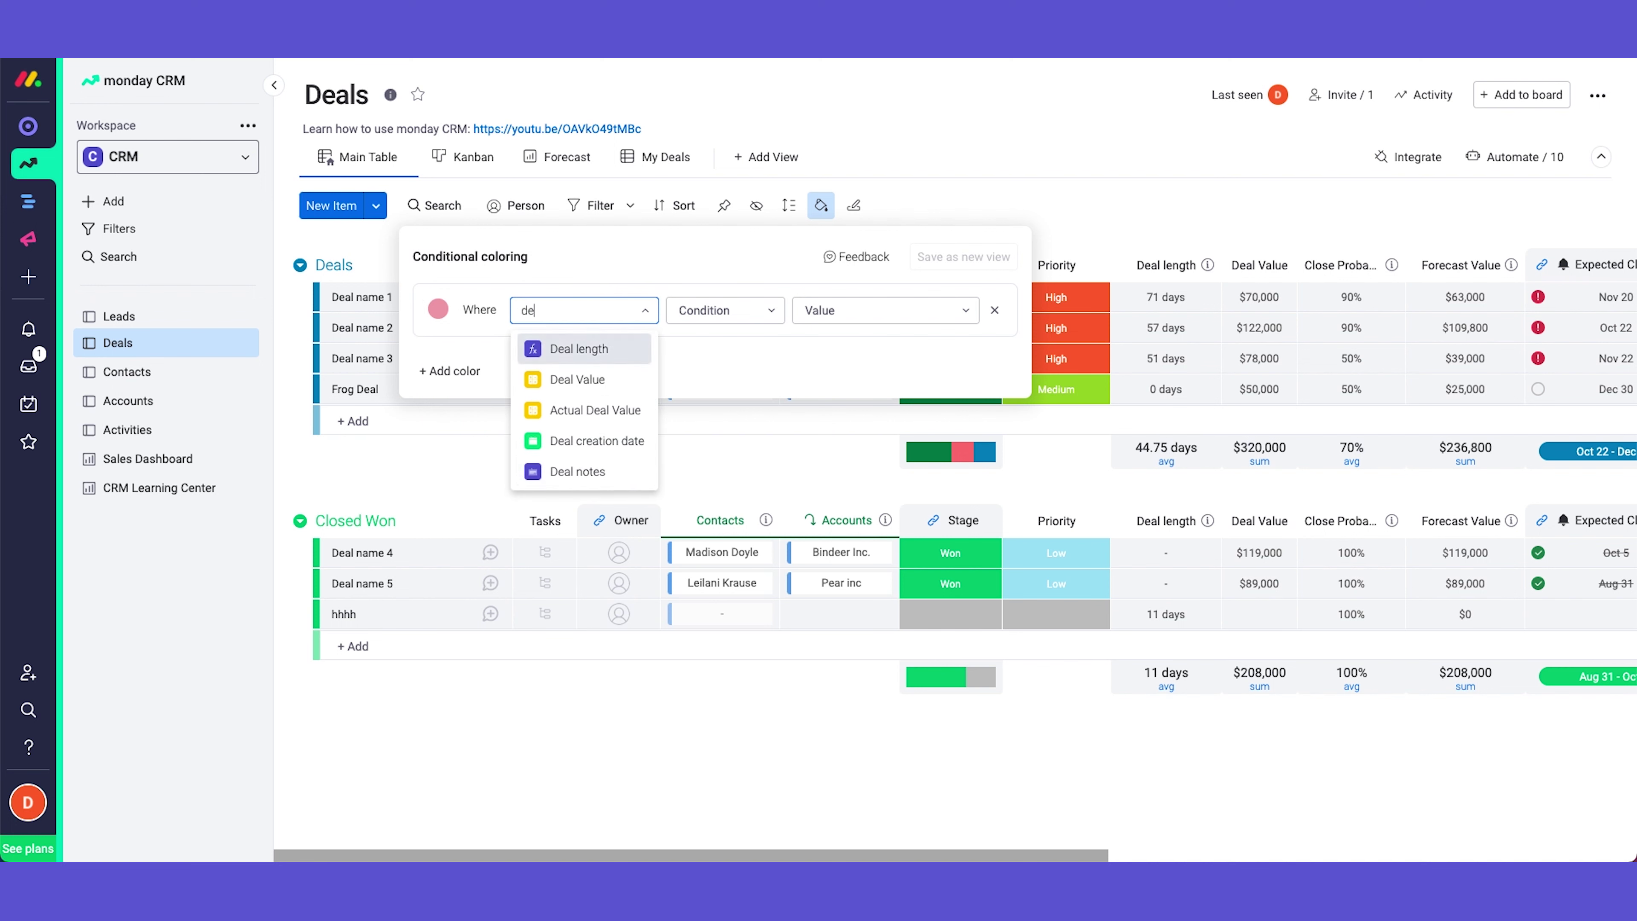
click(602, 352)
- Set the rule's condition to Deal length less than 10000 and apply it
click(703, 316)
click(689, 343)
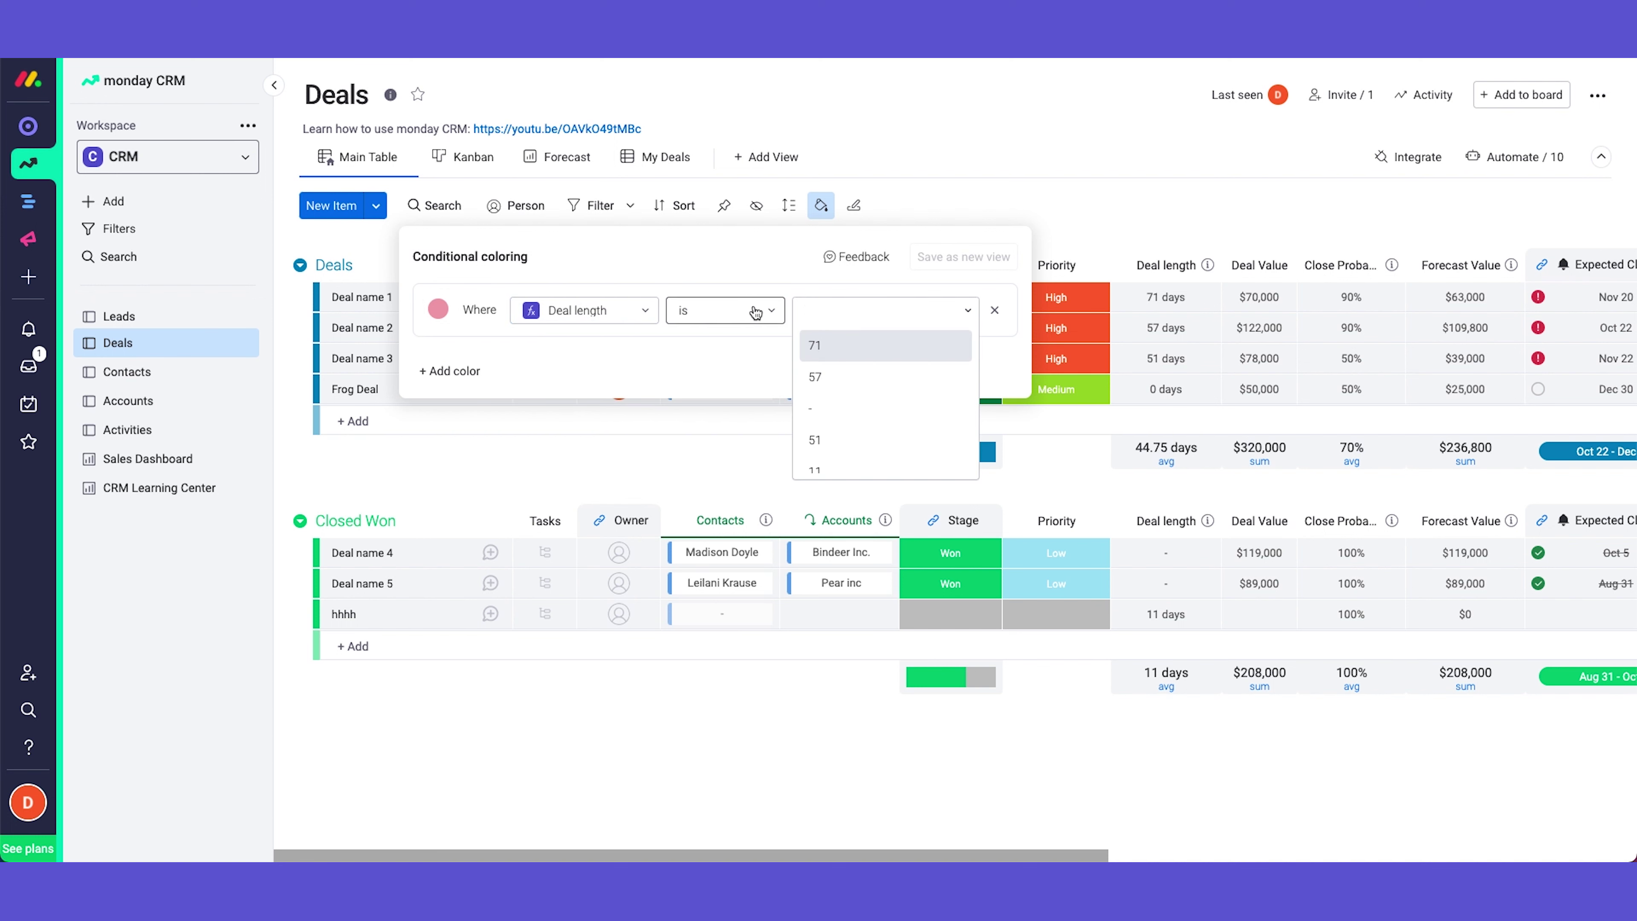
click(757, 316)
scroll(734, 488, down, 1)
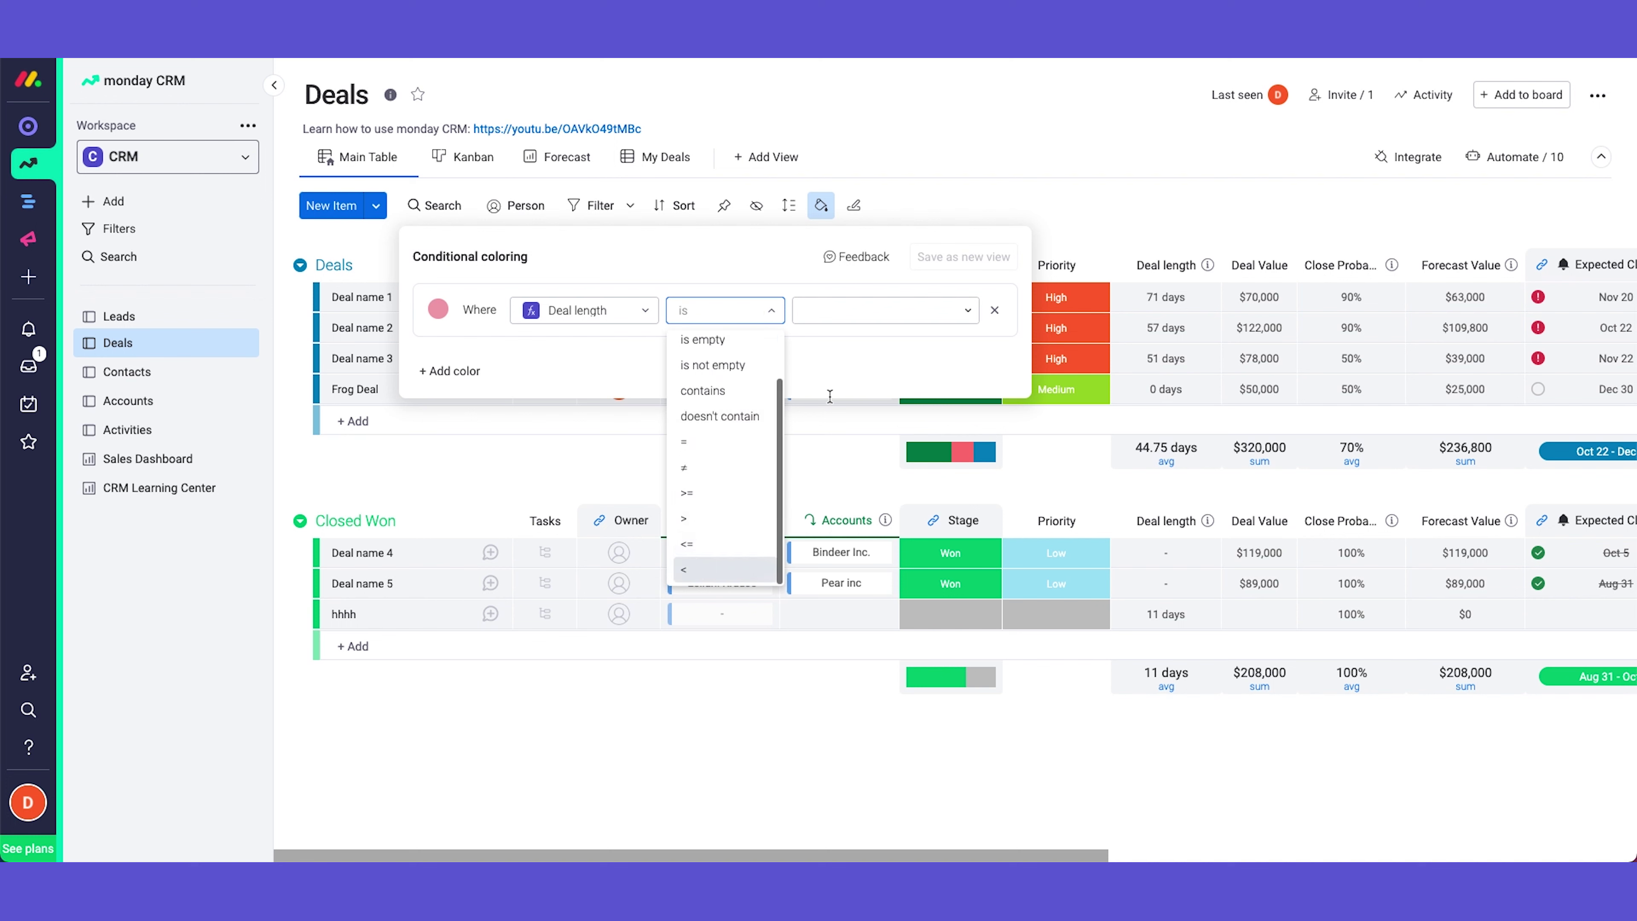
click(720, 570)
click(819, 312)
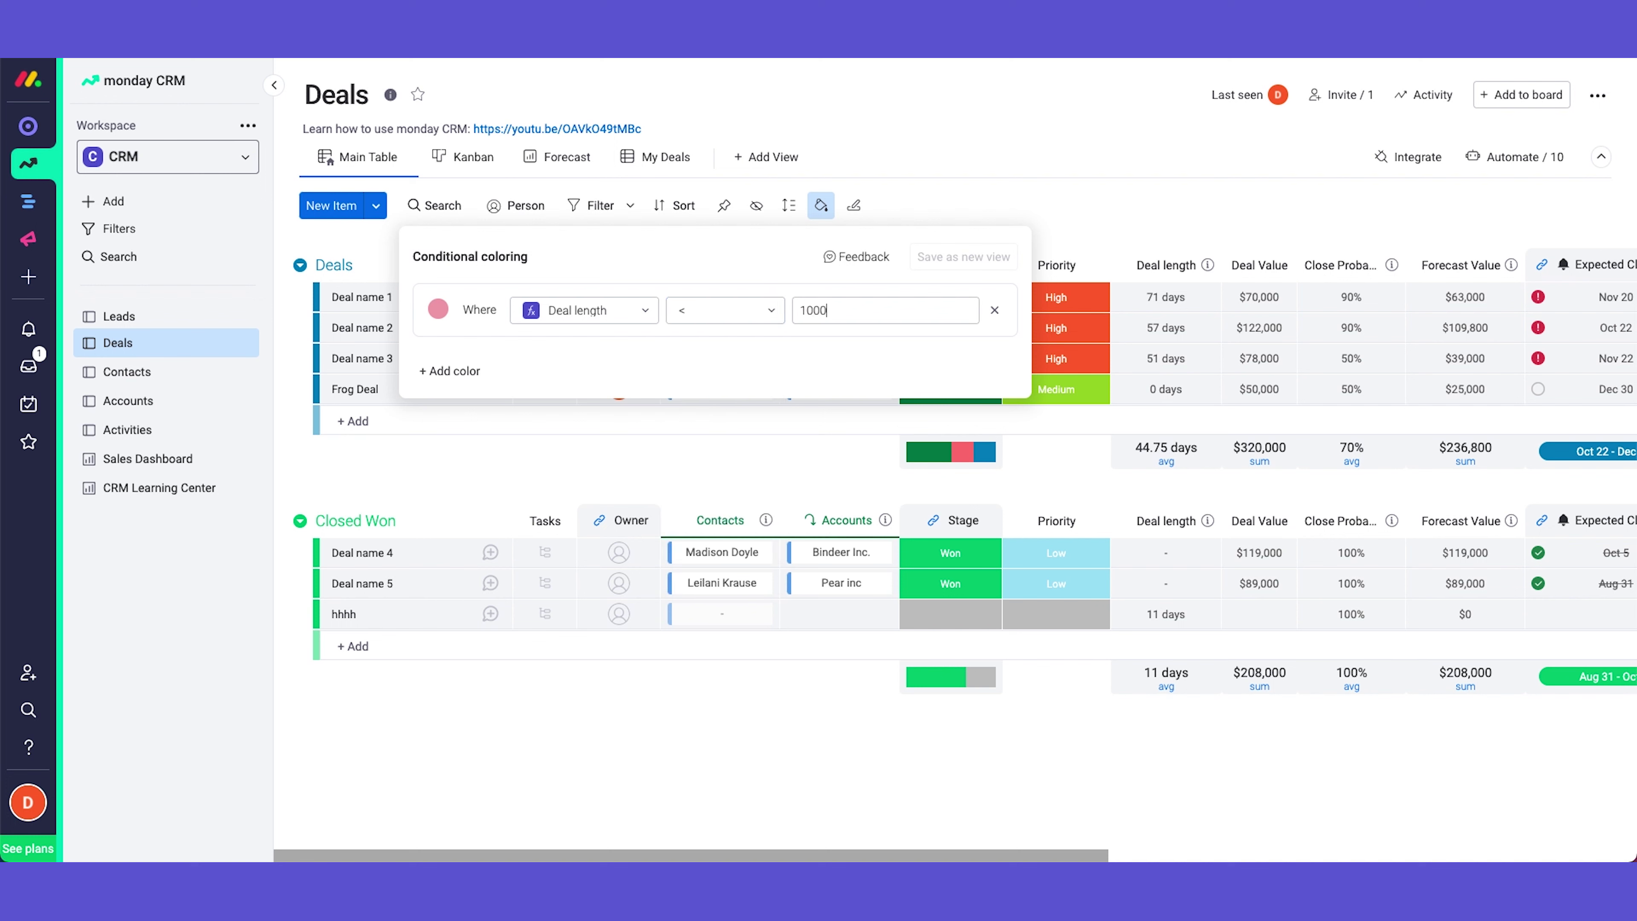
text(10000)
click(1173, 205)
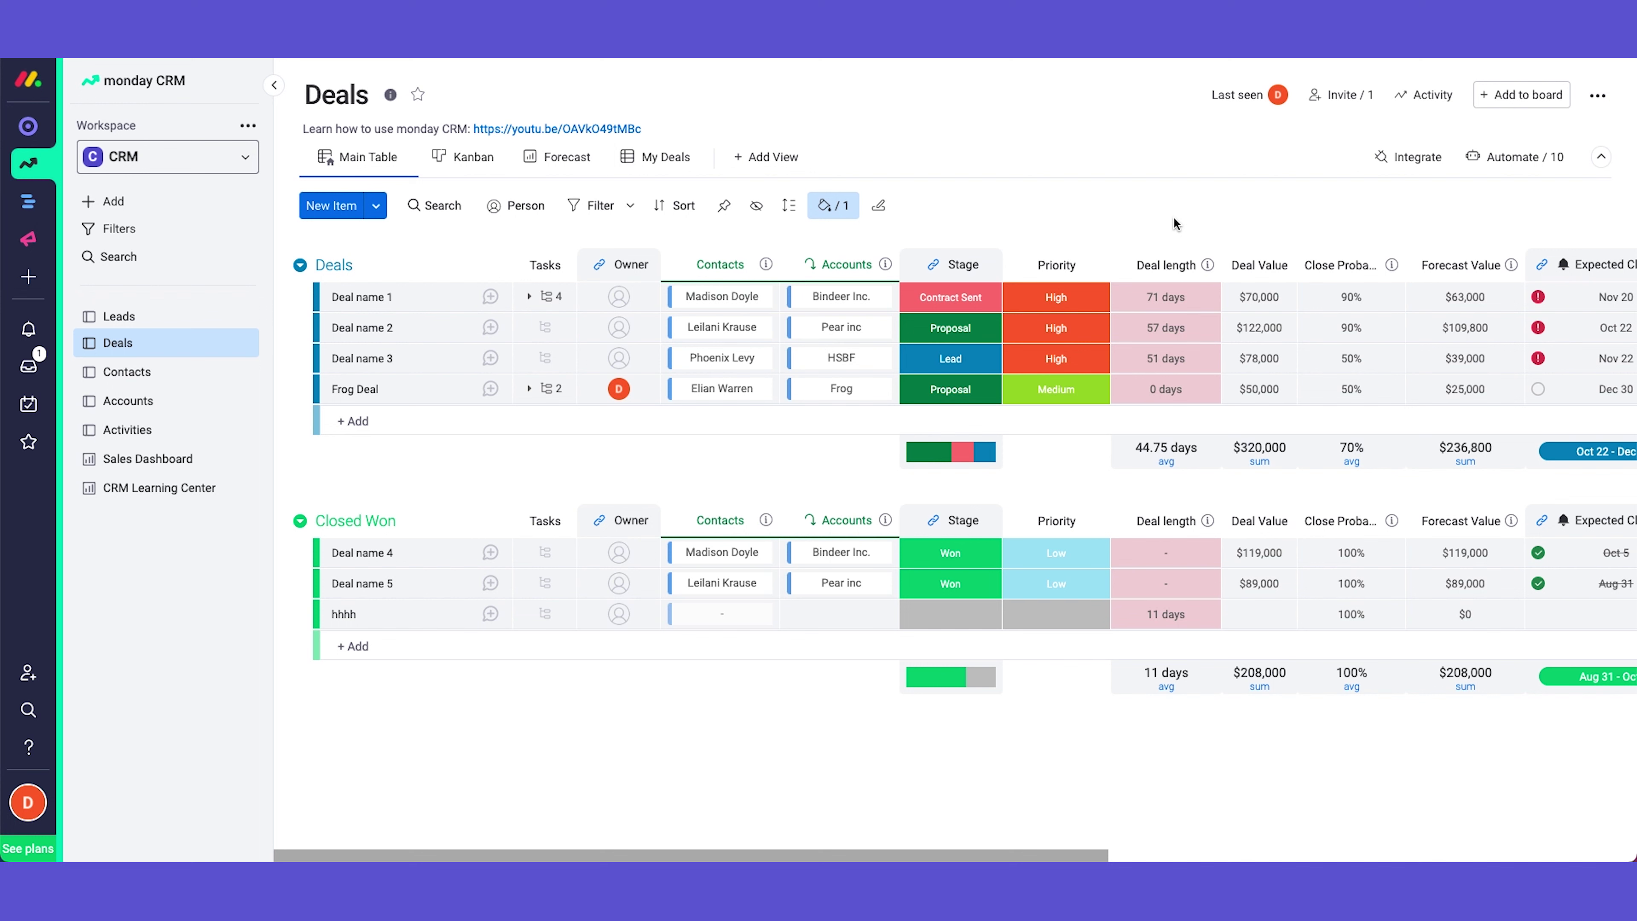
- Review the board's 10 existing automations, then browse the Automations Center template gallery
click(1506, 156)
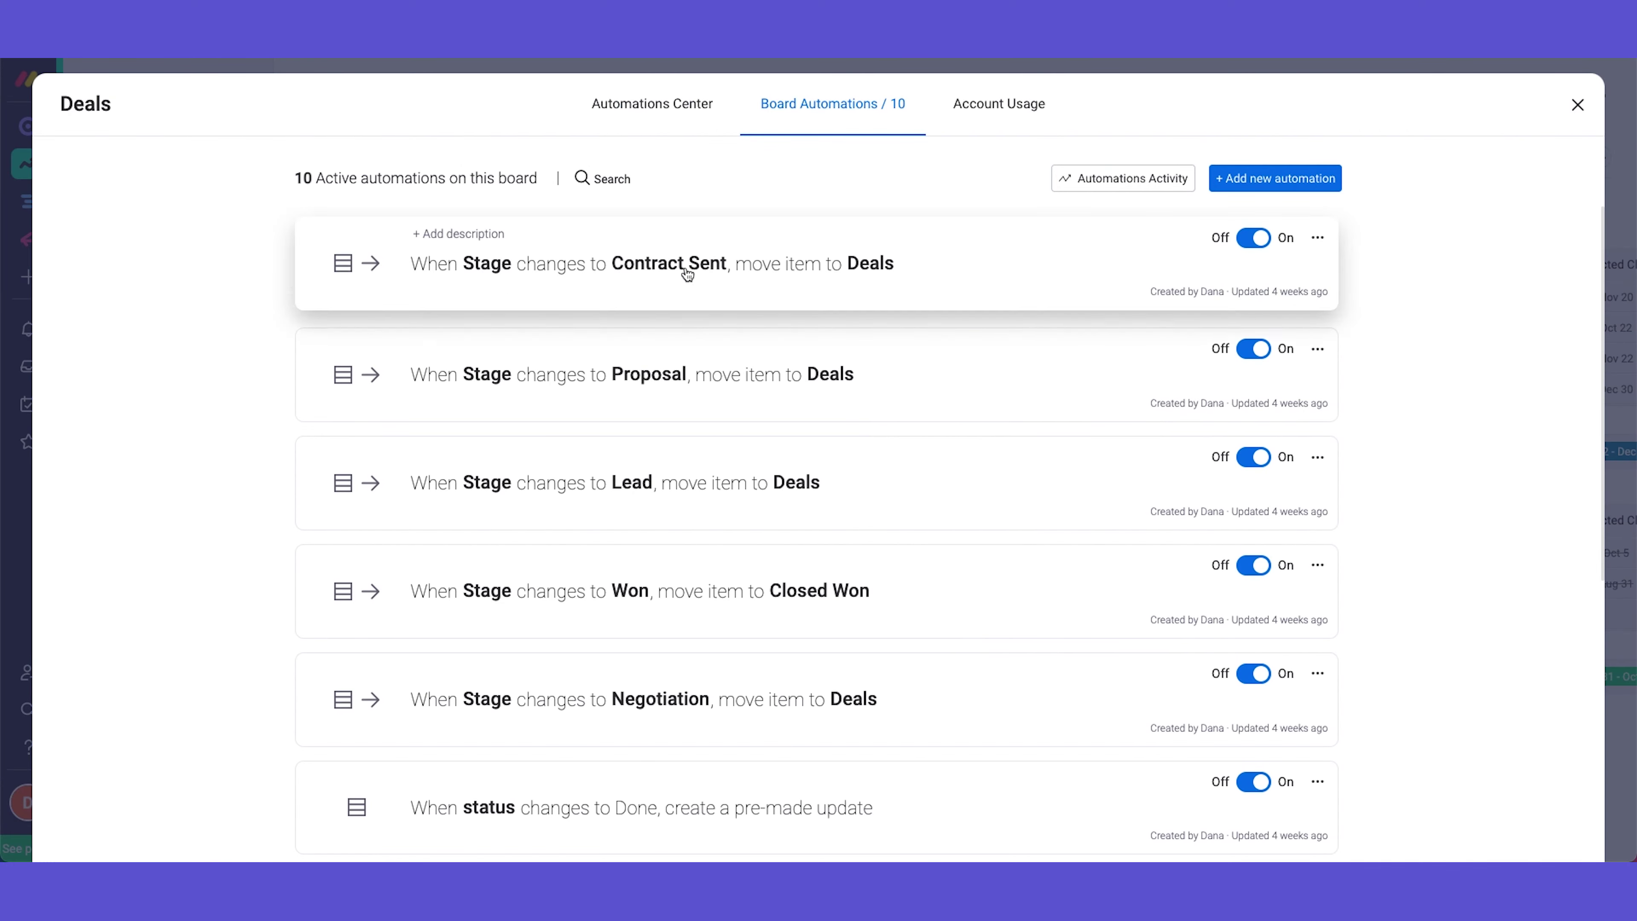
scroll(889, 490, down, 4)
scroll(890, 491, up, 4)
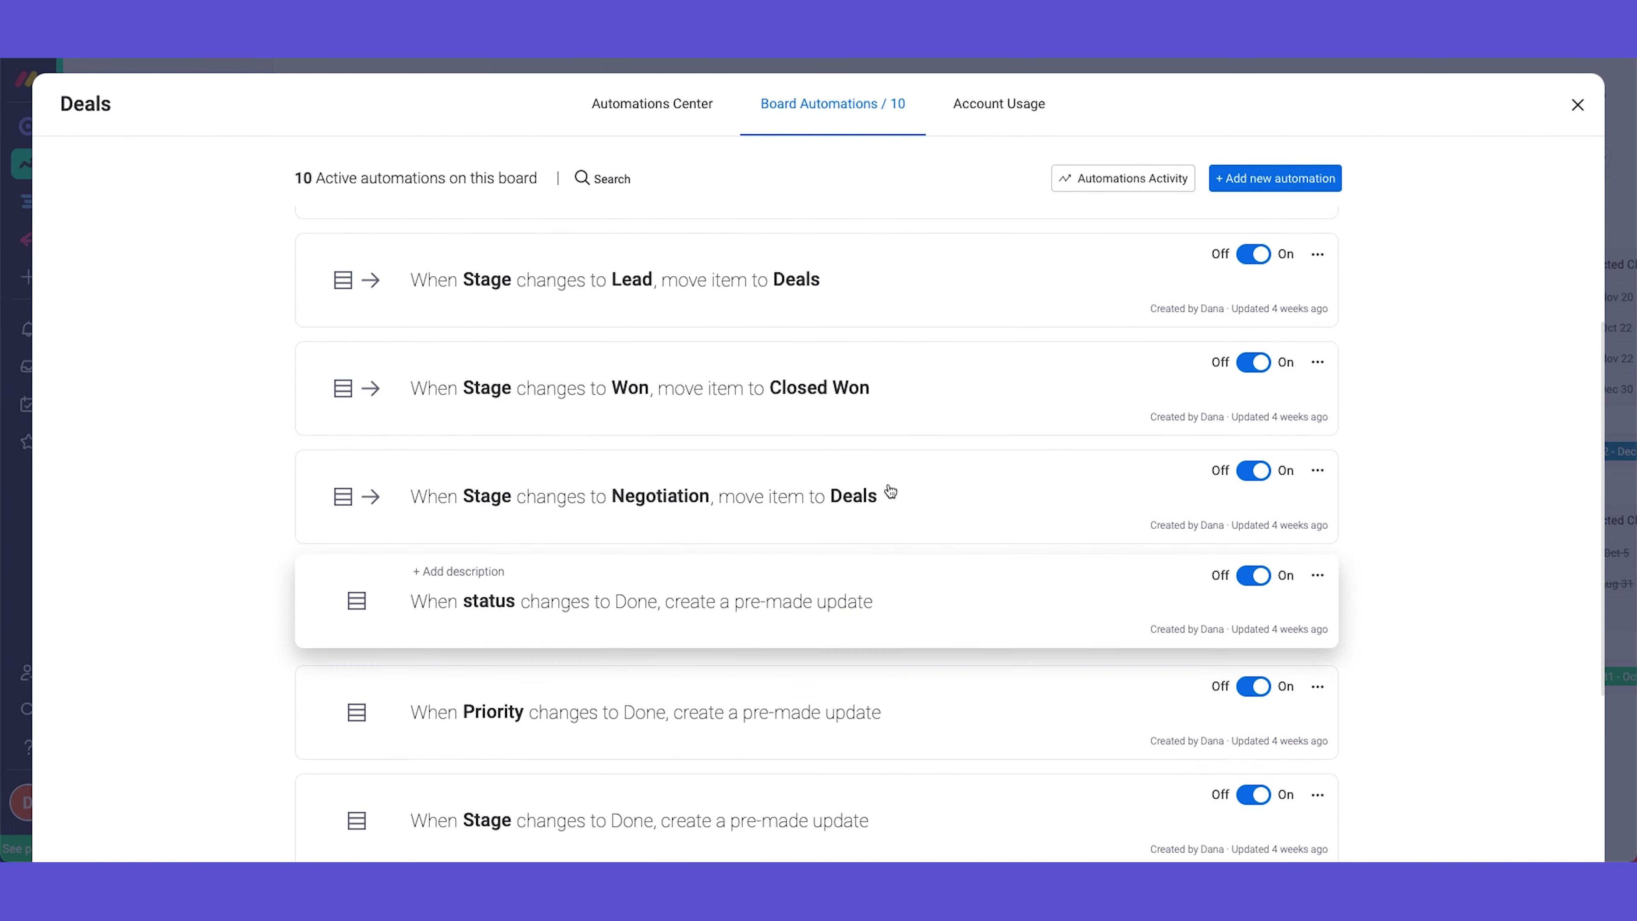
scroll(890, 491, down, 4)
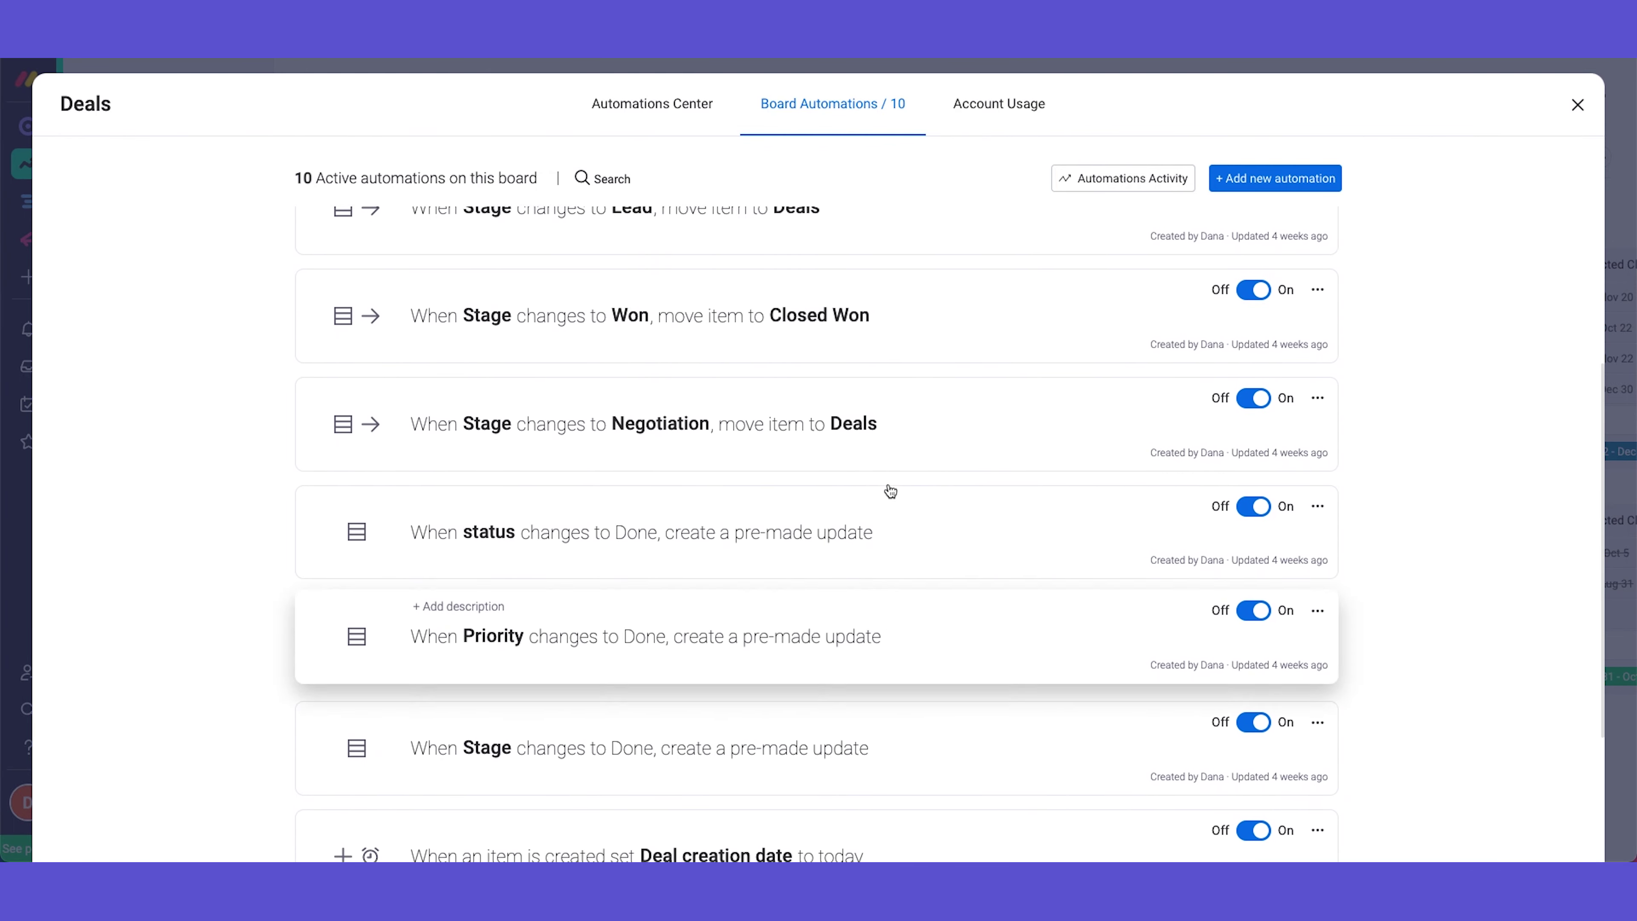
scroll(888, 488, up, 4)
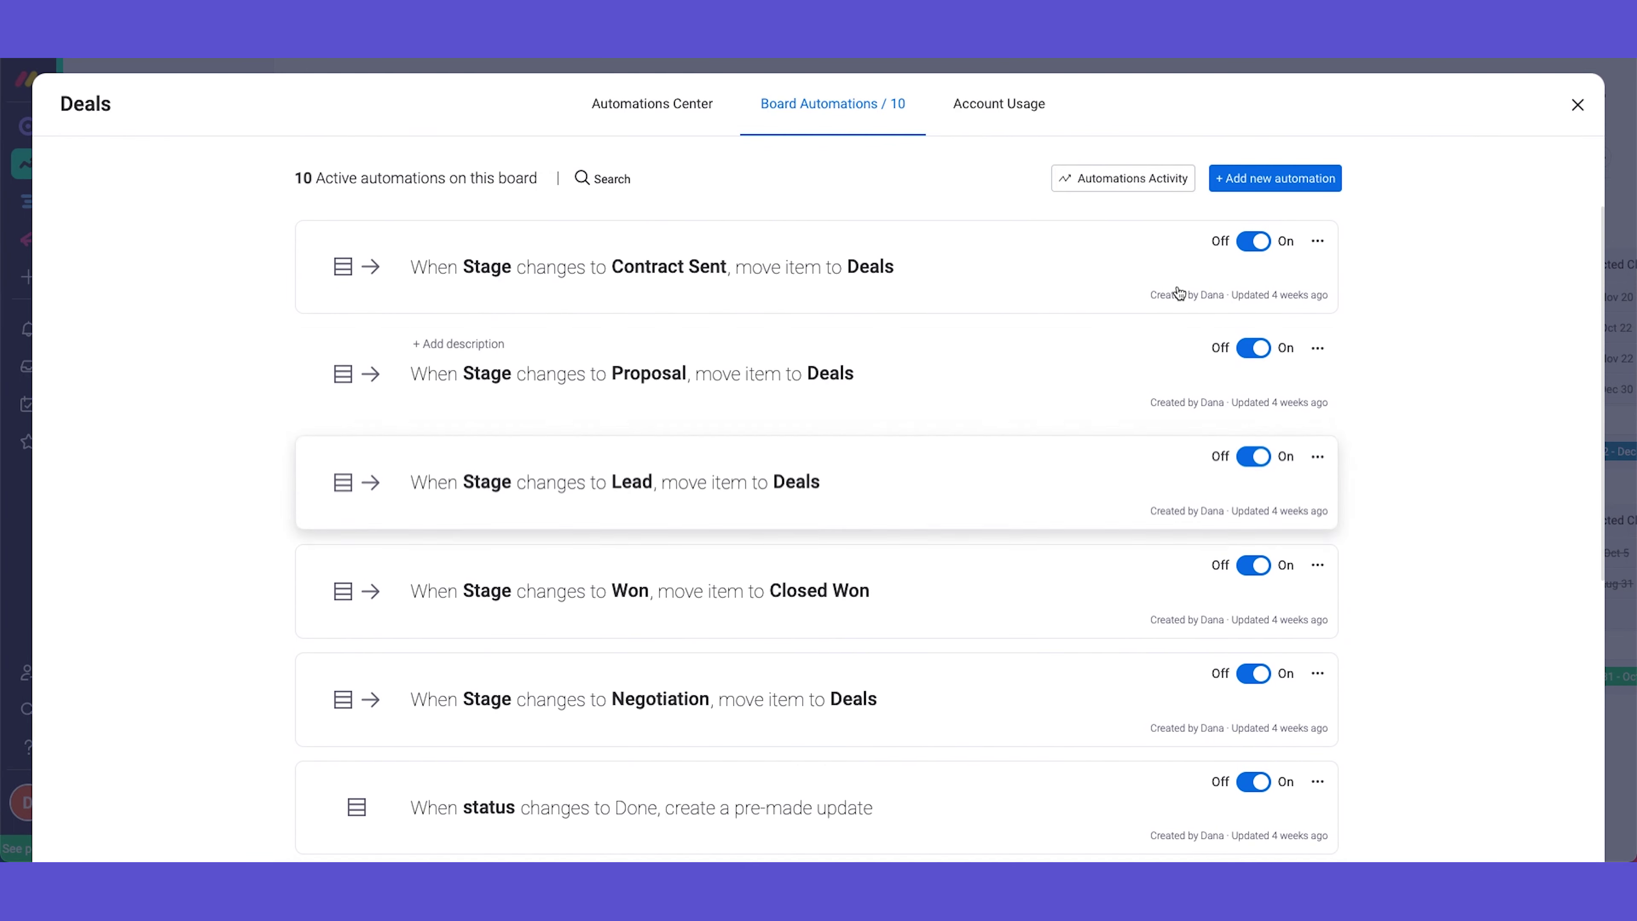
click(1257, 187)
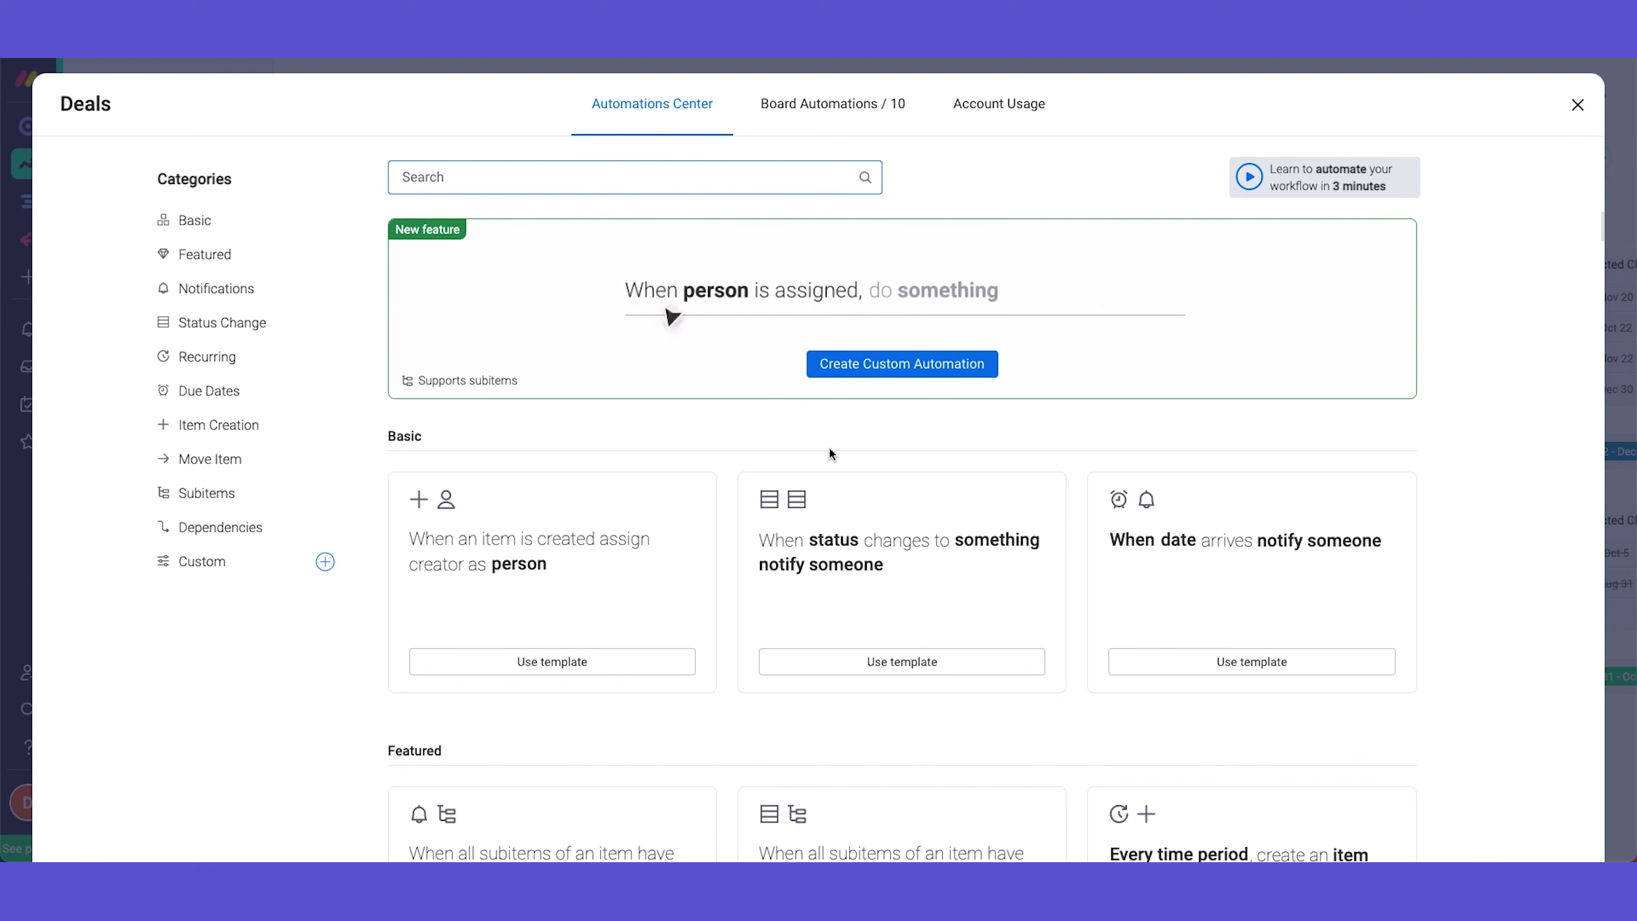
scroll(828, 446, down, 10)
- Browse the Status Change and Basic automation template categories
scroll(831, 455, down, 8)
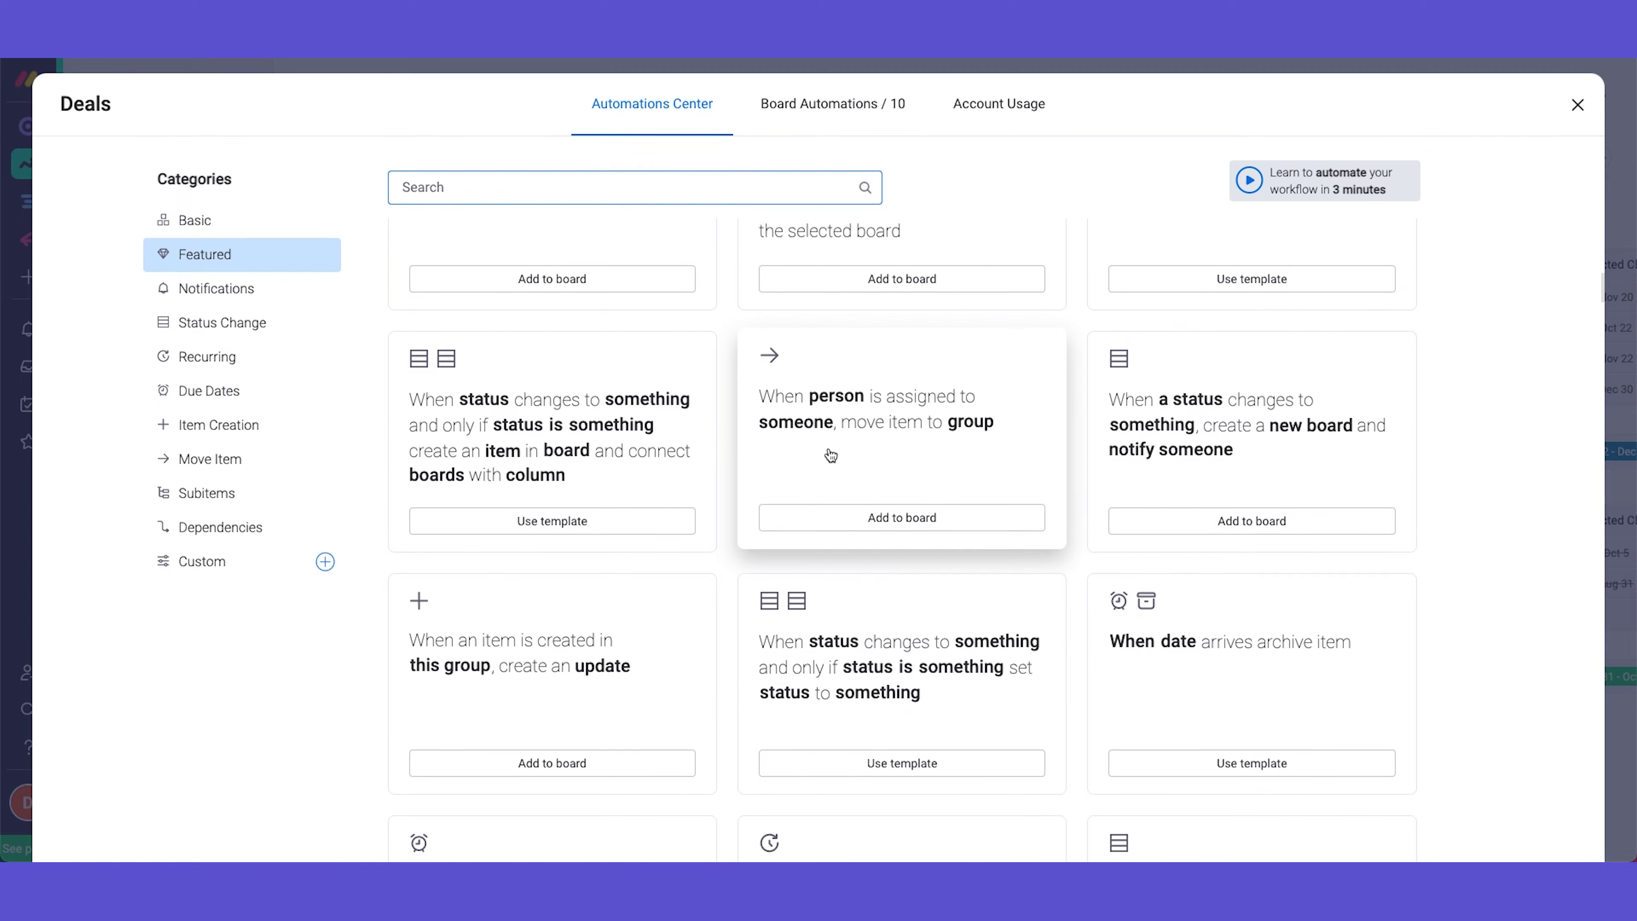
scroll(832, 456, up, 5)
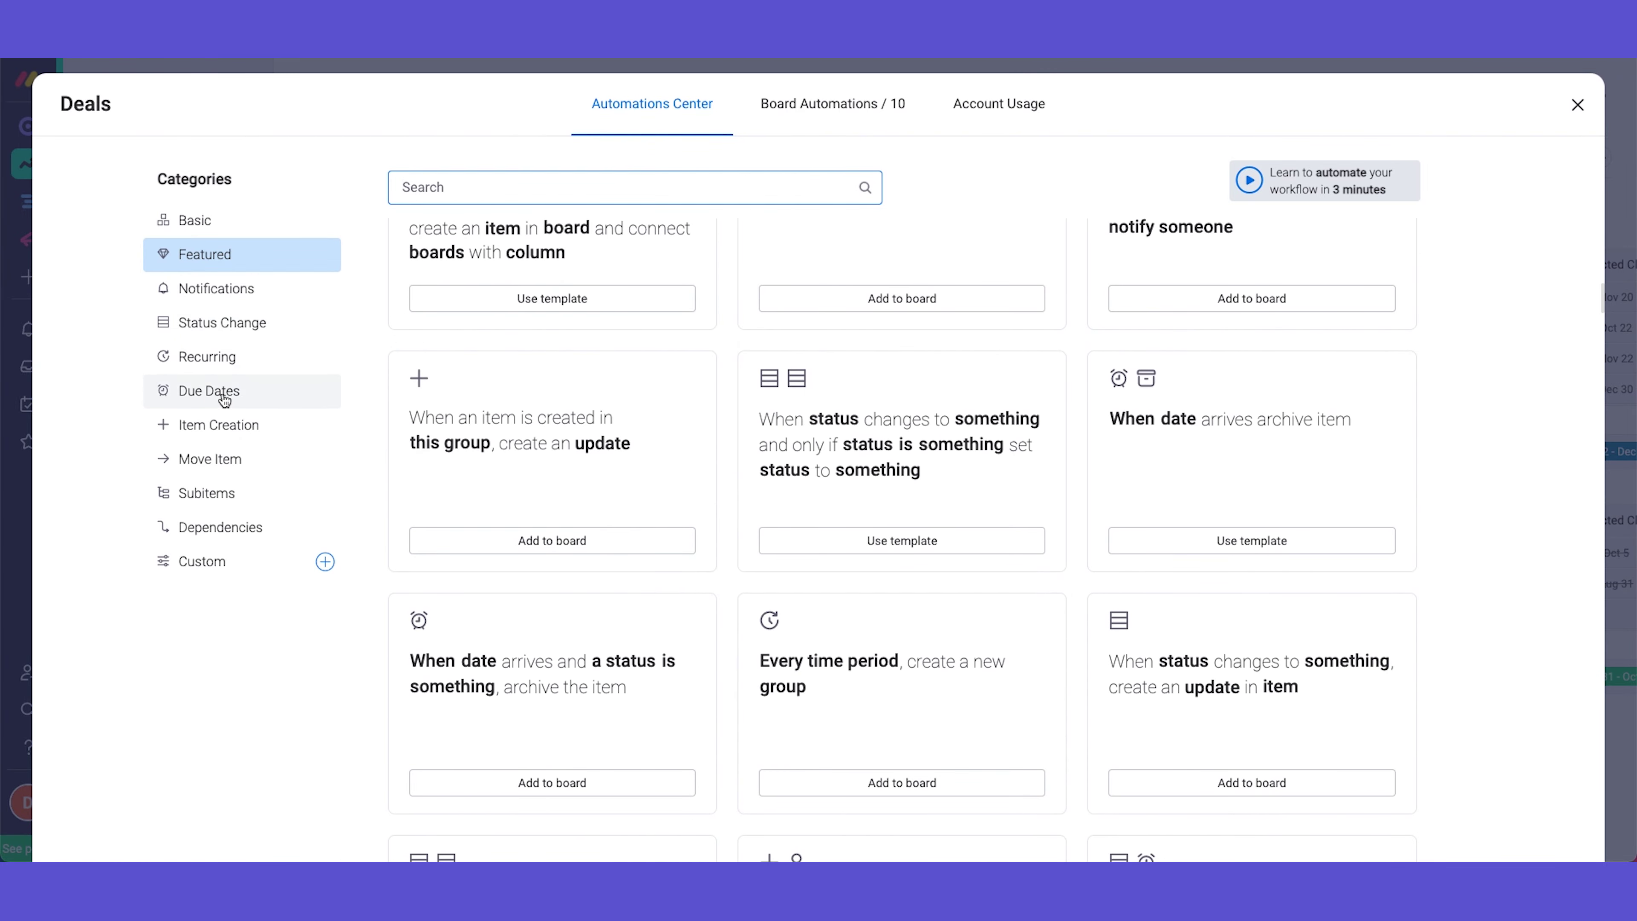
click(236, 322)
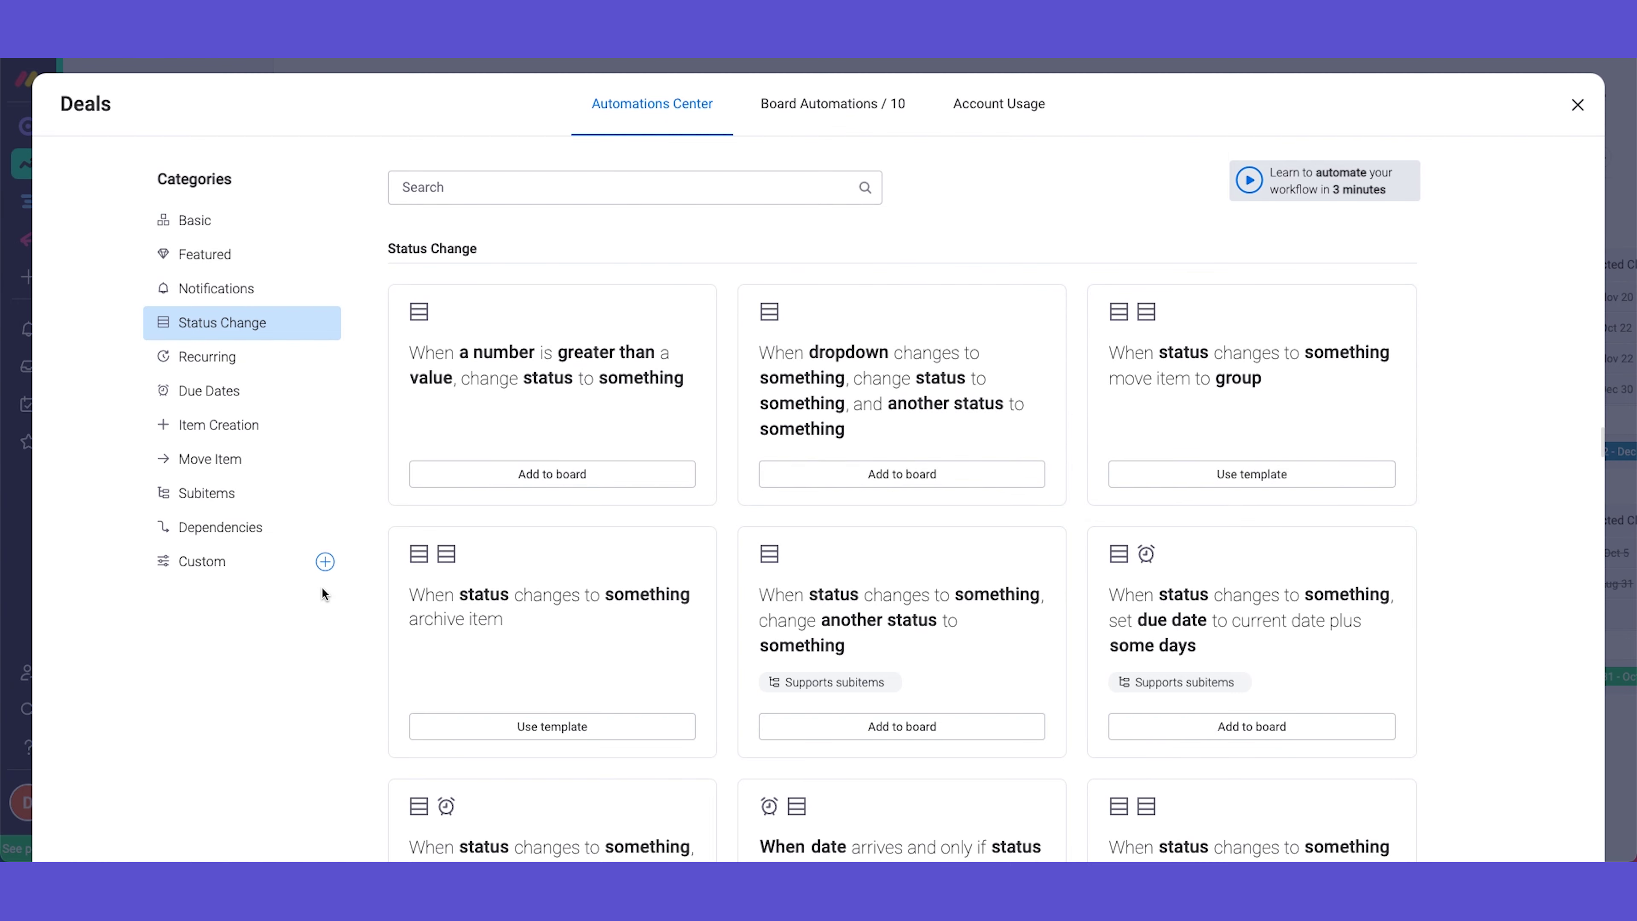
click(240, 216)
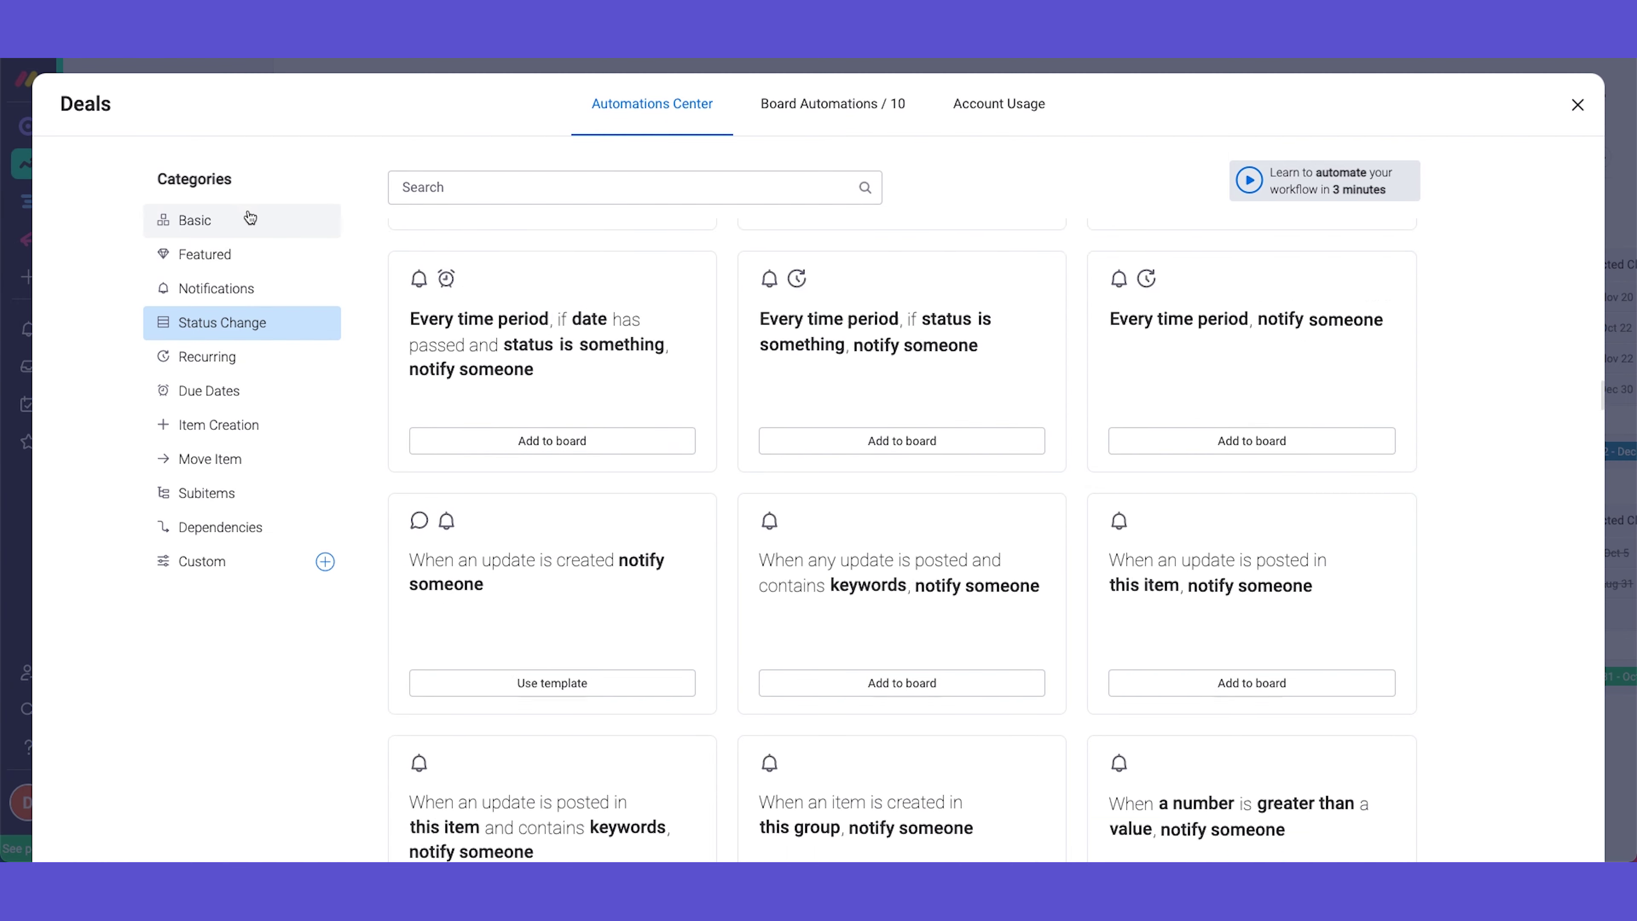
- Draft a custom automation: when a status changes, move the item to a group; then close the editor
click(841, 362)
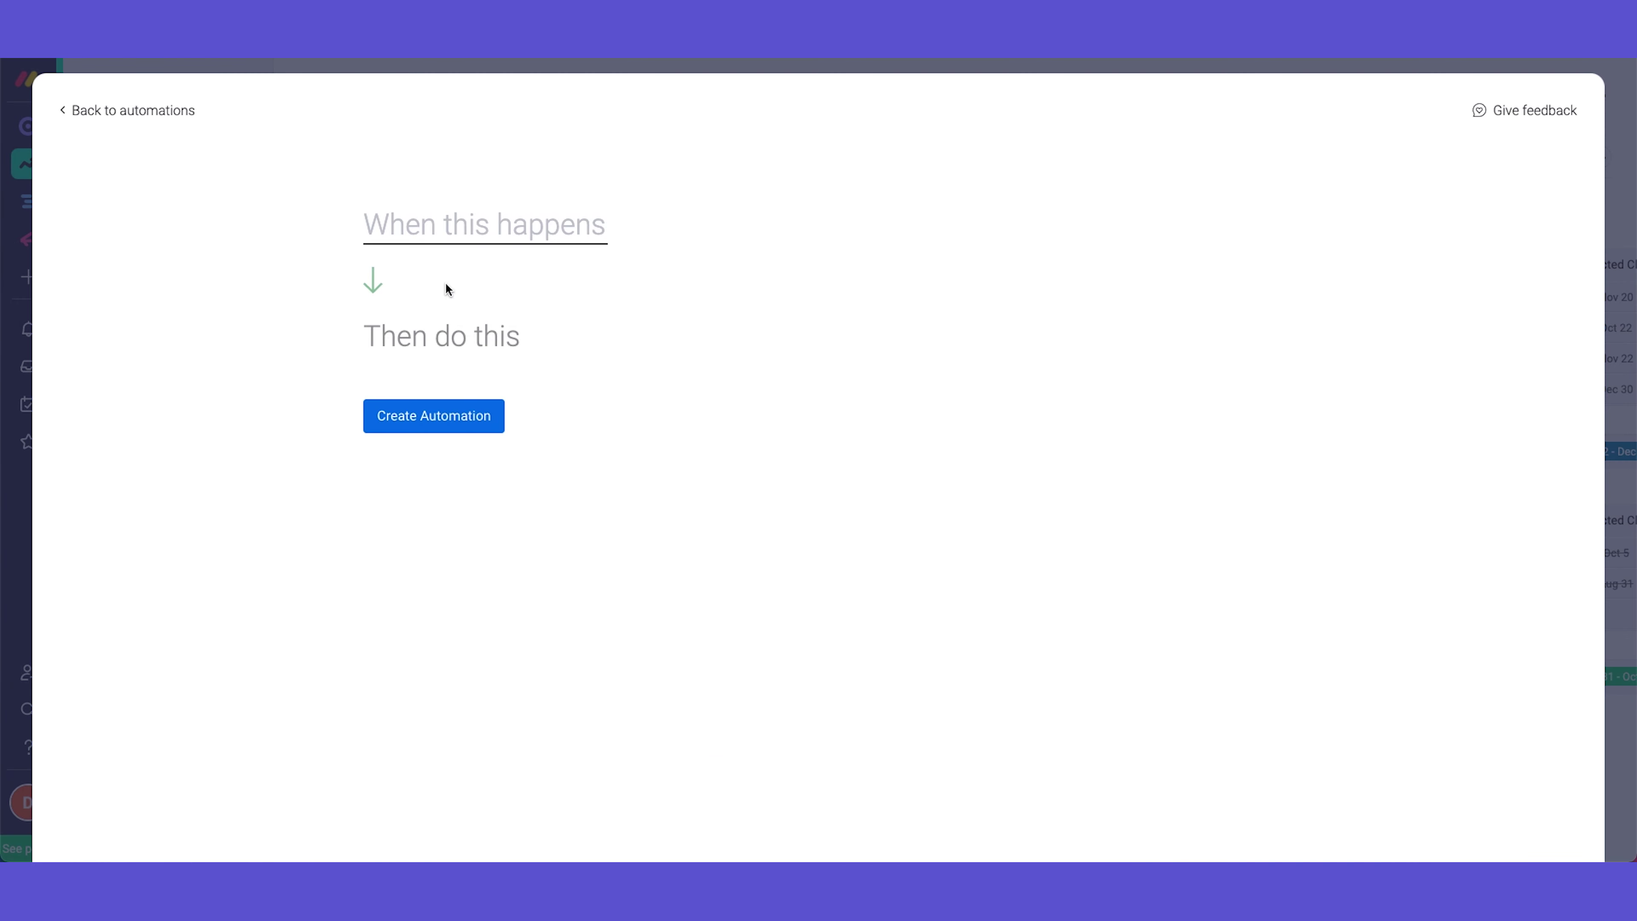
click(432, 246)
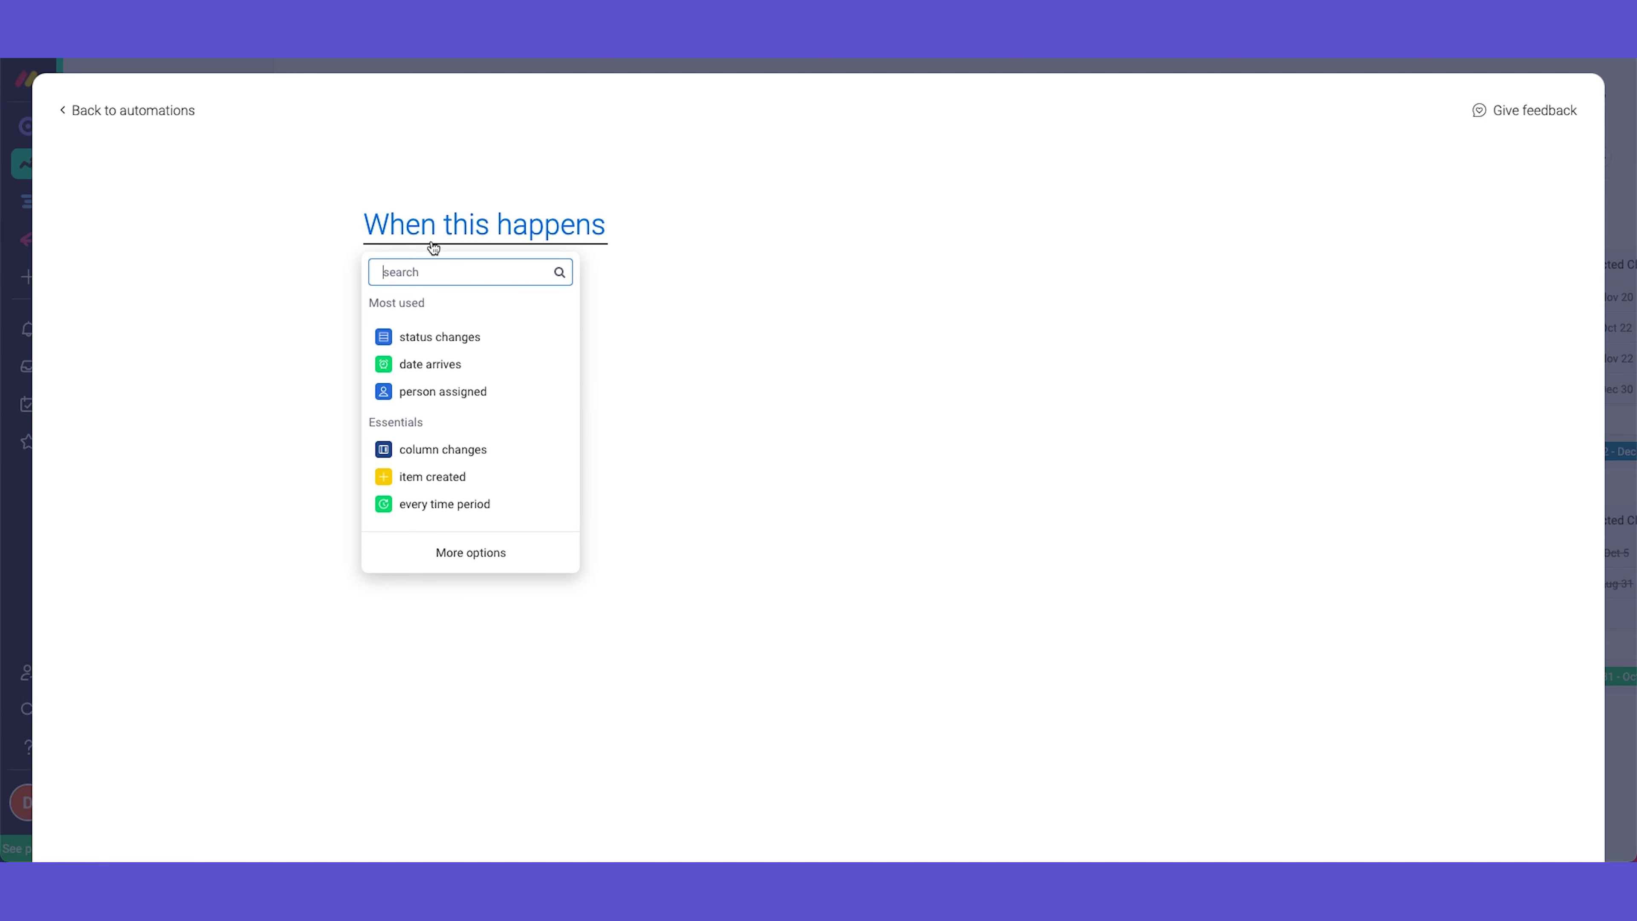
click(456, 336)
click(735, 307)
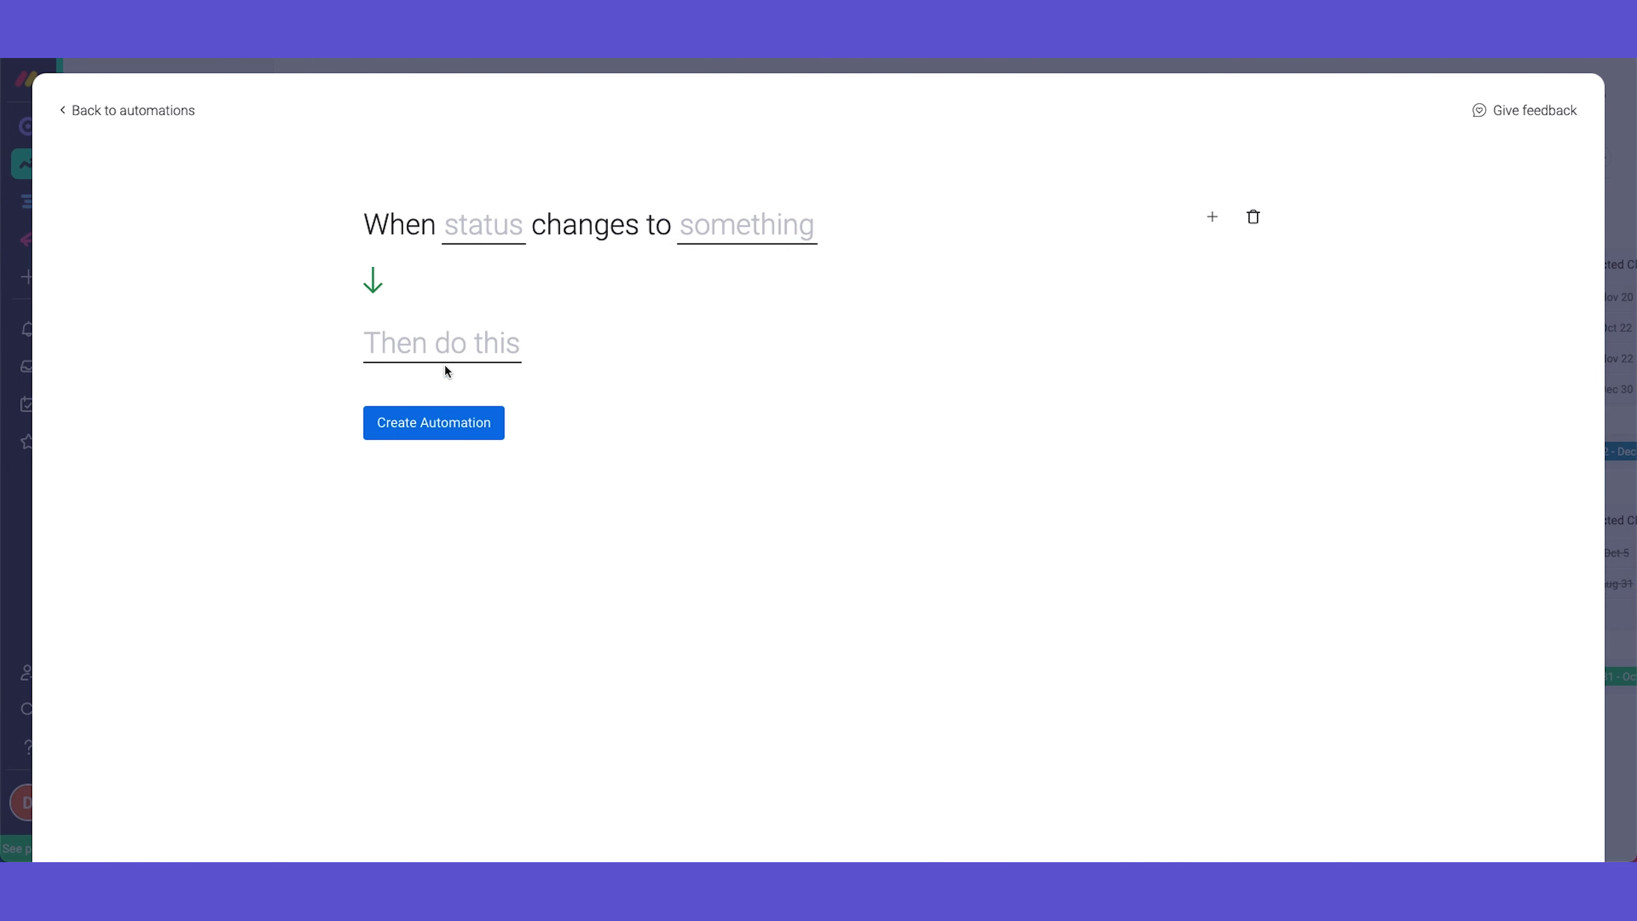
click(445, 369)
click(473, 454)
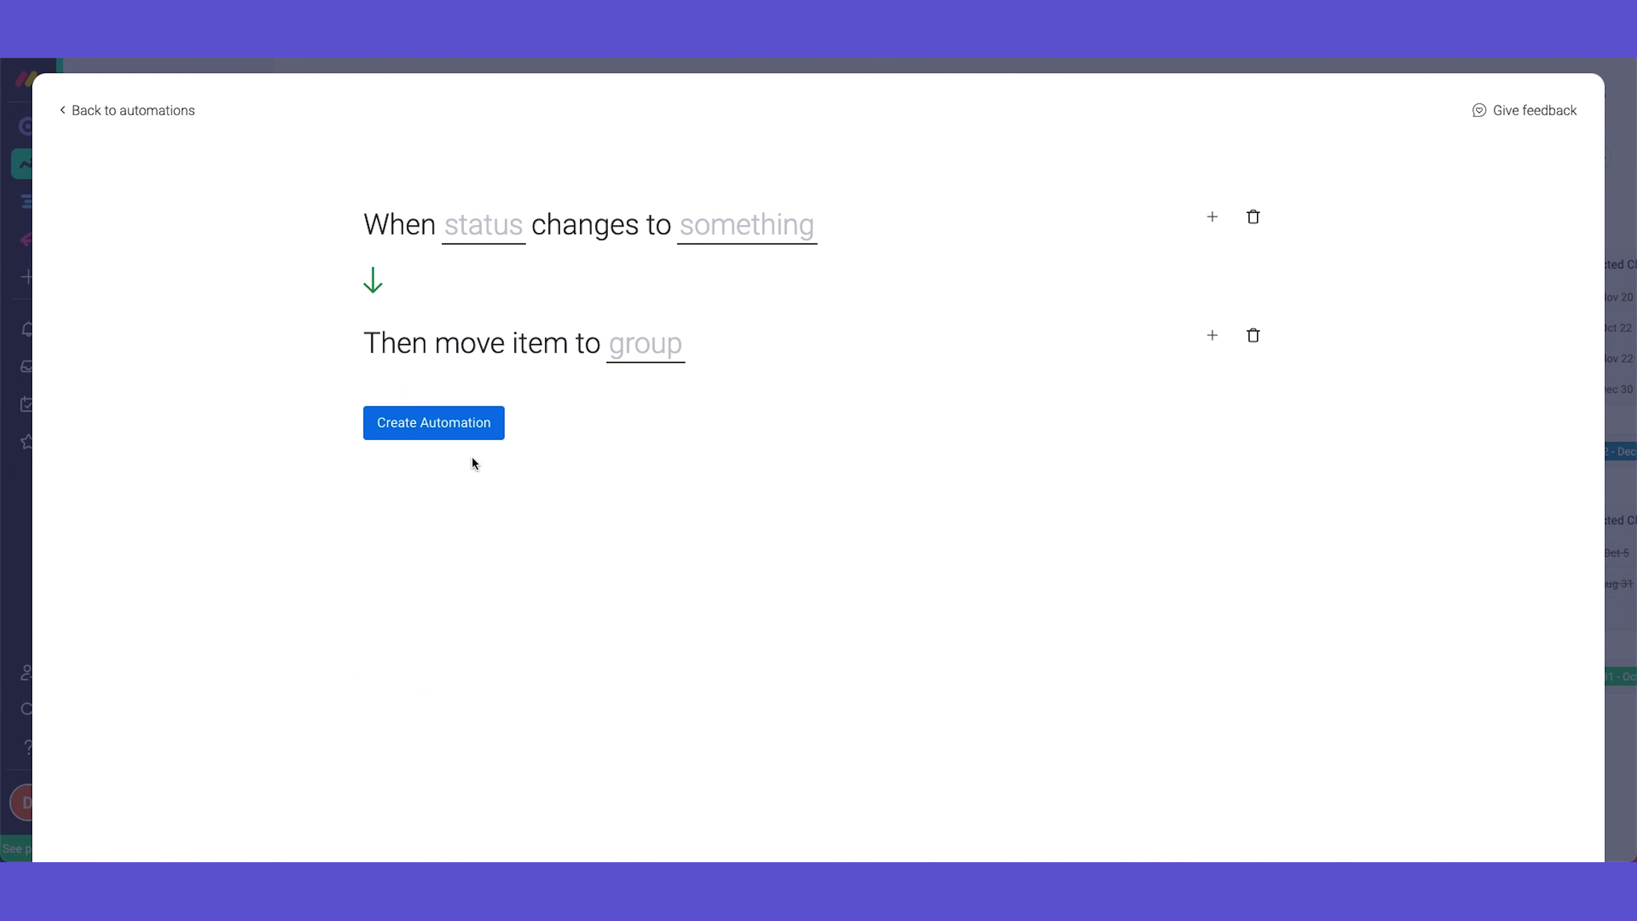
click(490, 62)
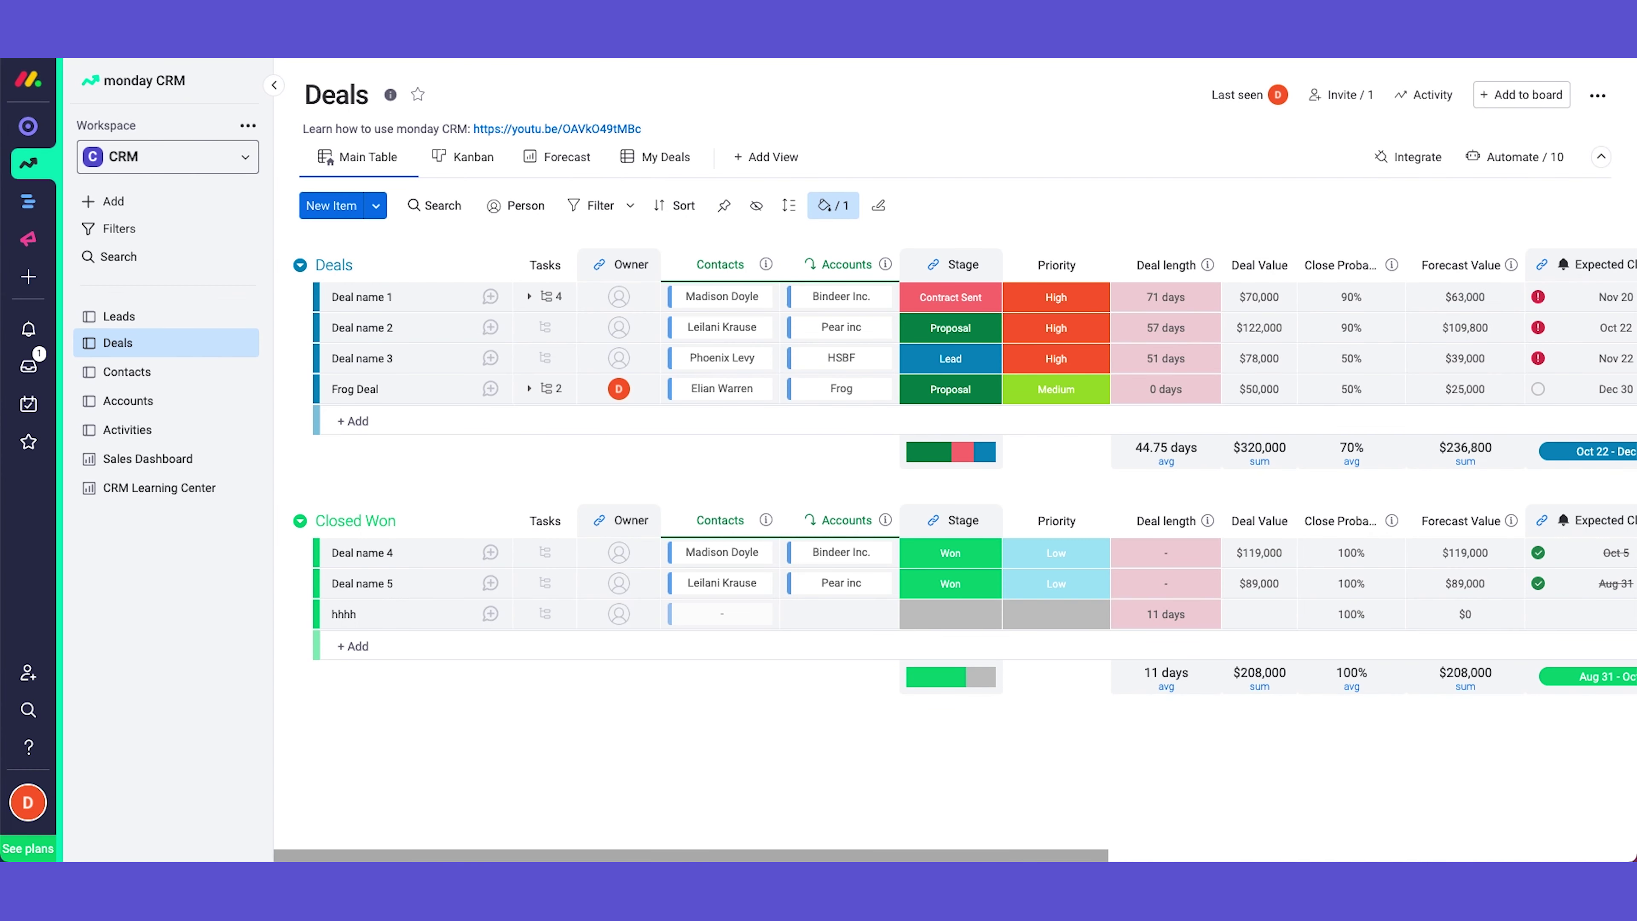